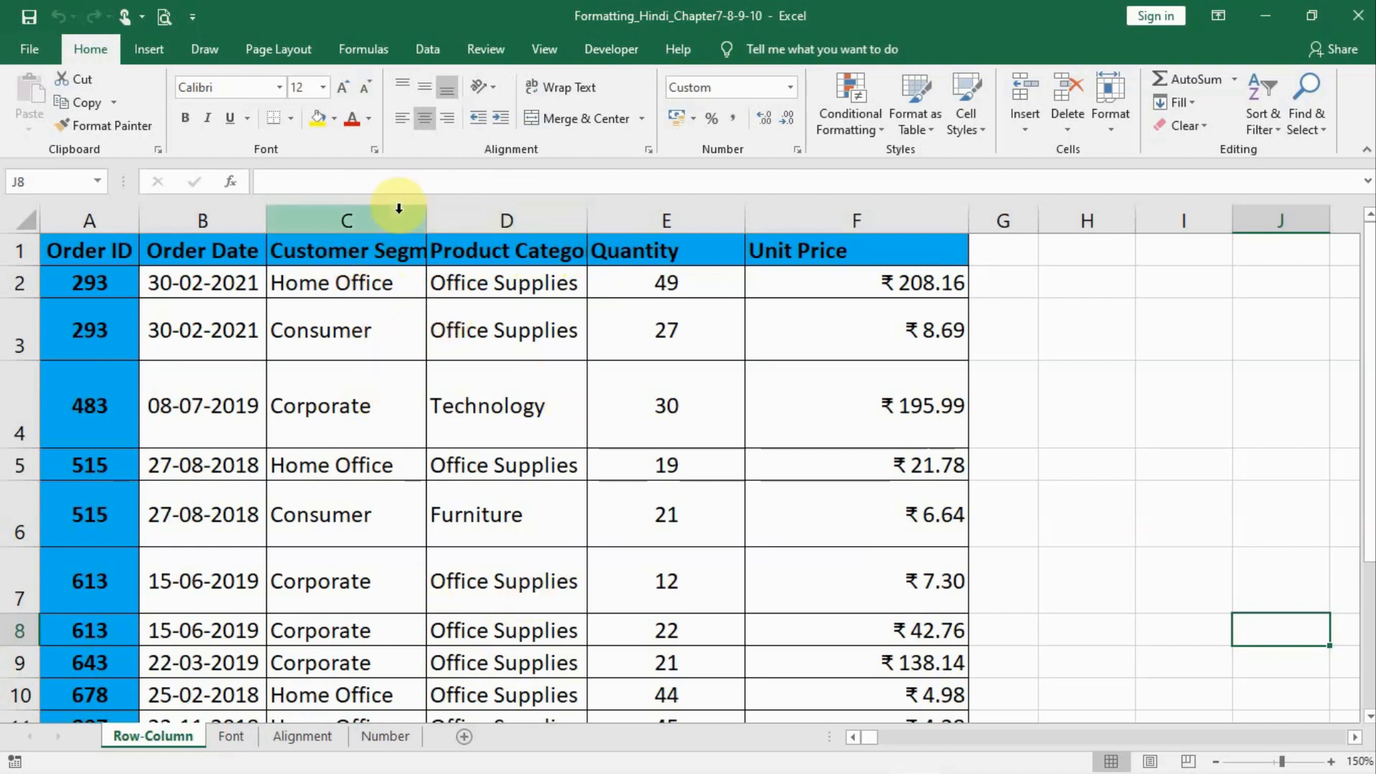
AutoFit the widths of the Customer Segment, Product Category, Quantity and Unit Price columns to their contents.
{"action": "double_click", "coordinate": [424, 210]}
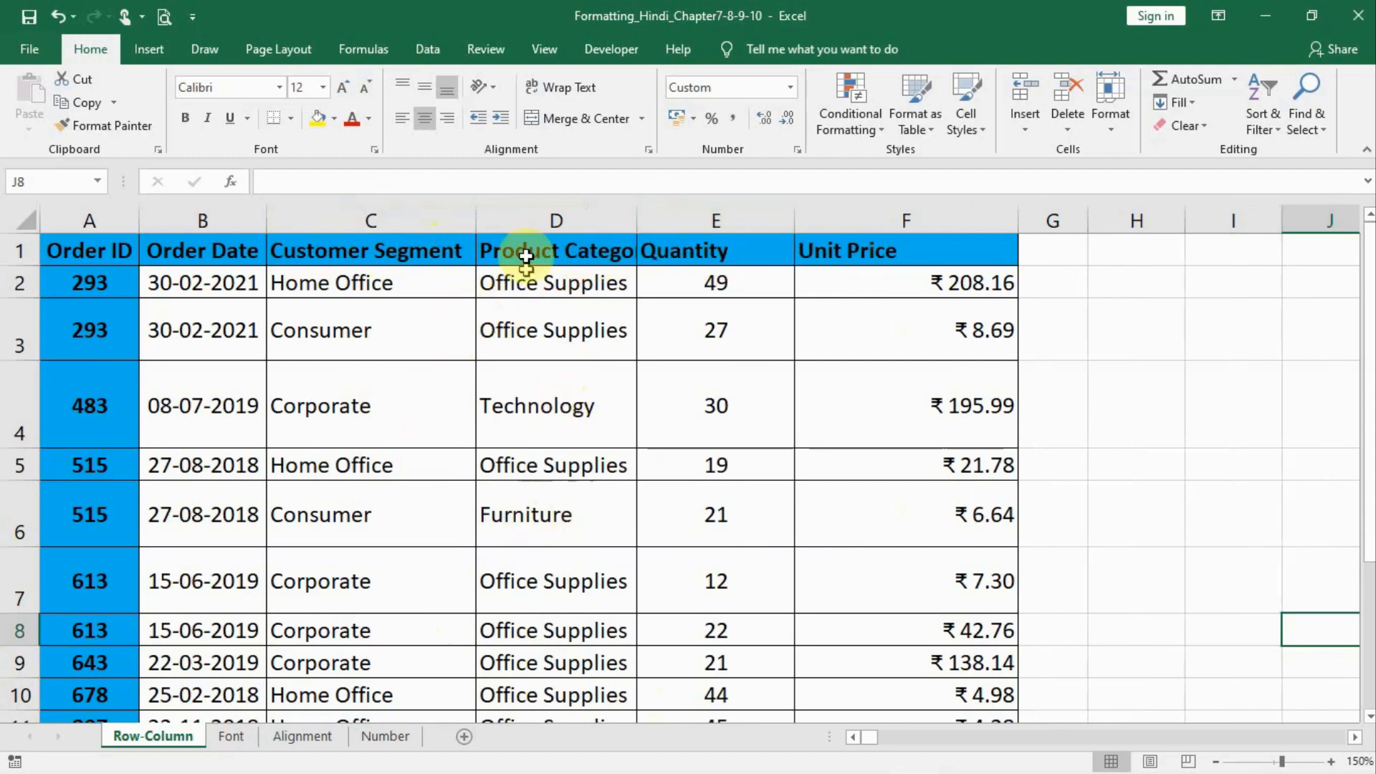
{"action": "left_click_drag", "start_coordinate": [552, 215], "coordinate": [905, 216]}
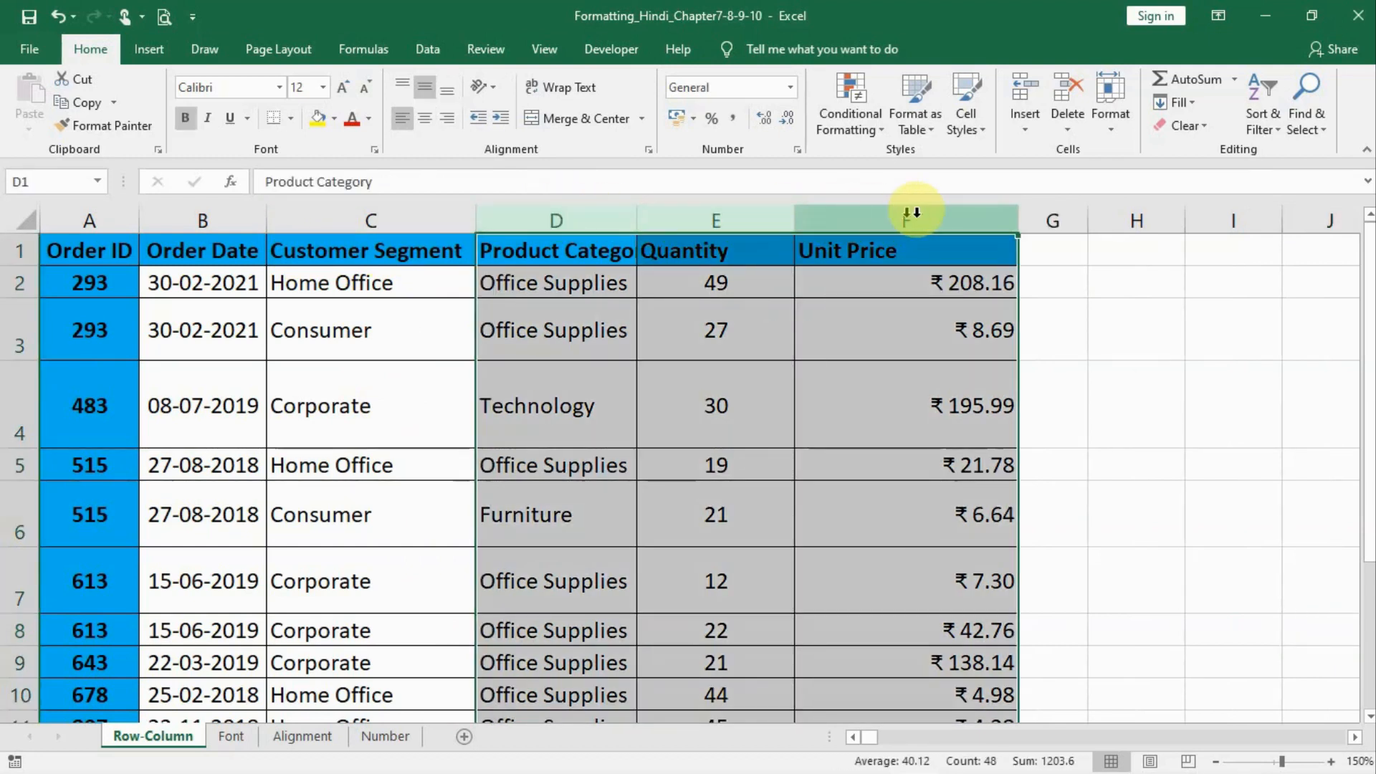
{"action": "double_click", "coordinate": [633, 216]}
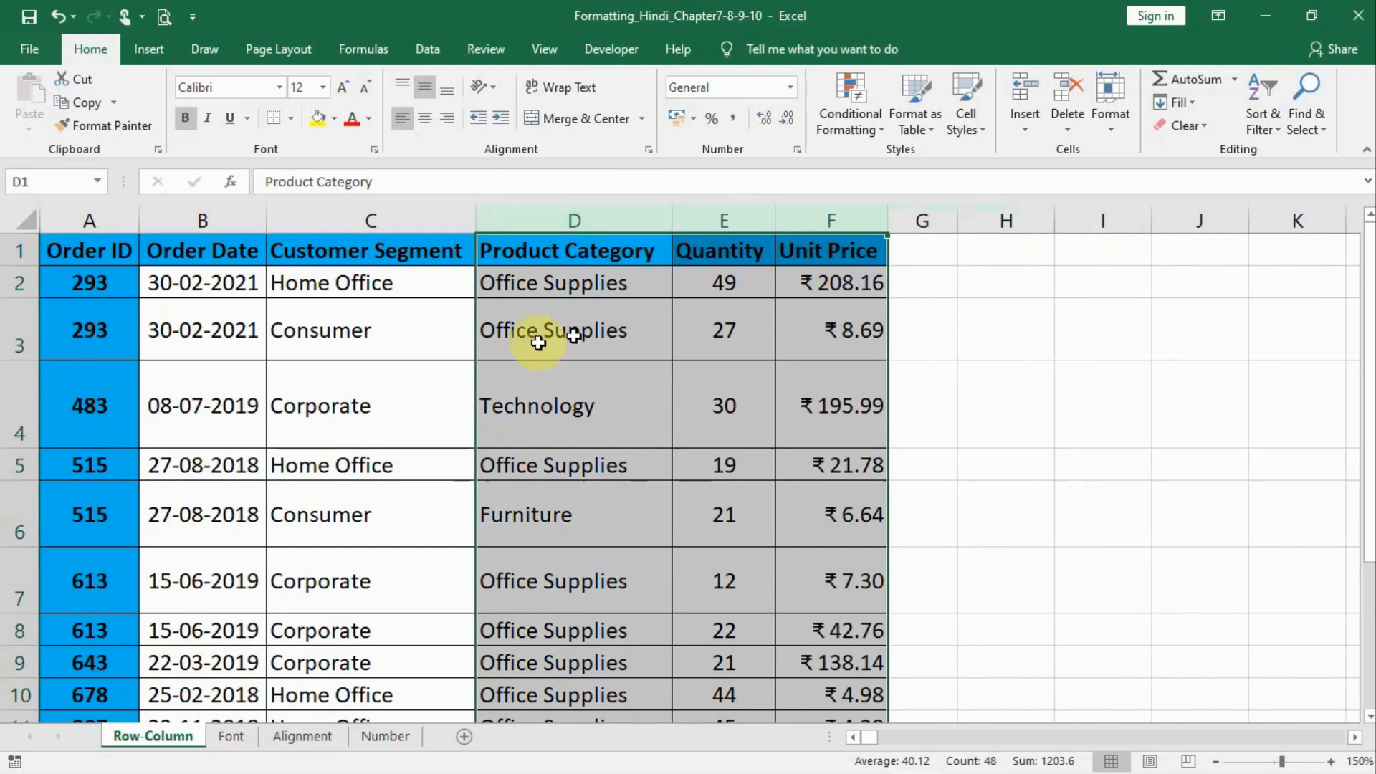
{"action": "left_click", "coordinate": [563, 499]}
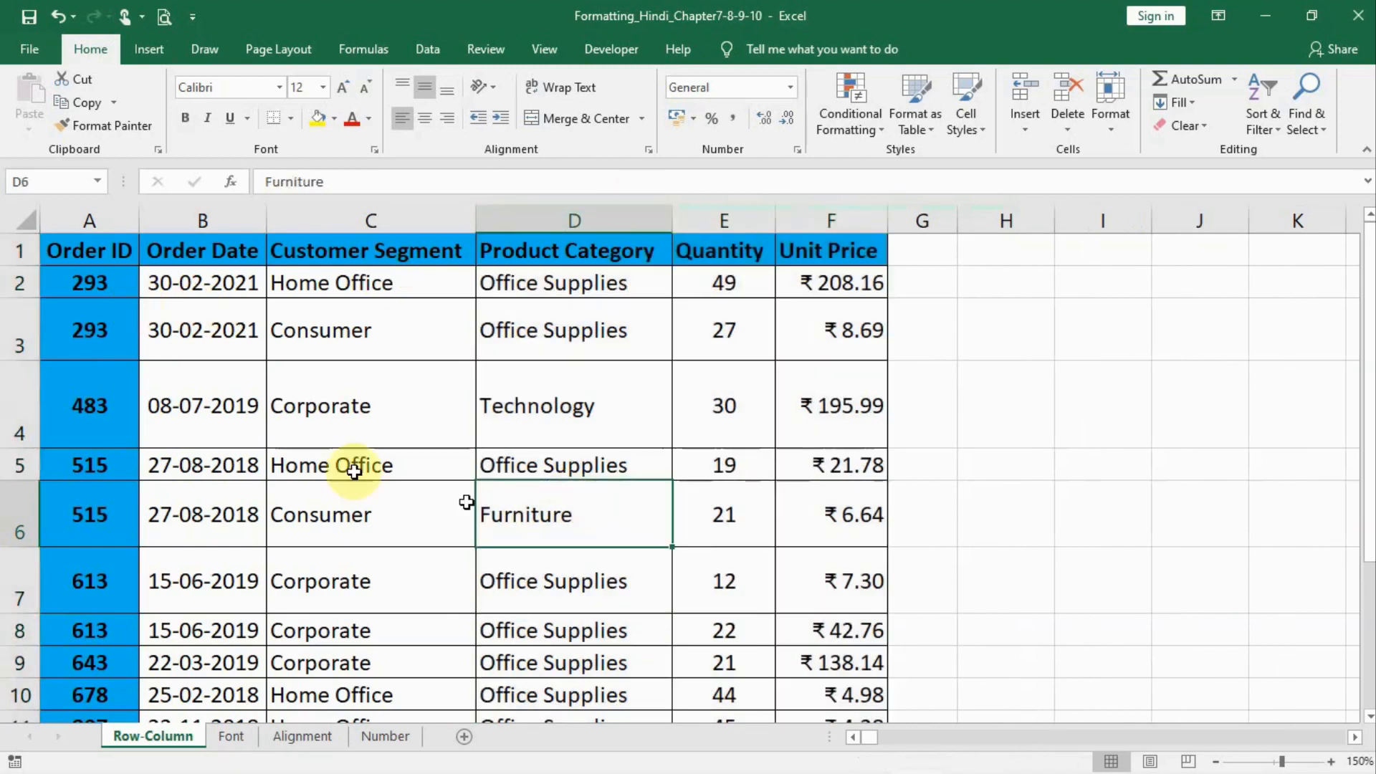
{"action": "left_click", "coordinate": [7, 327]}
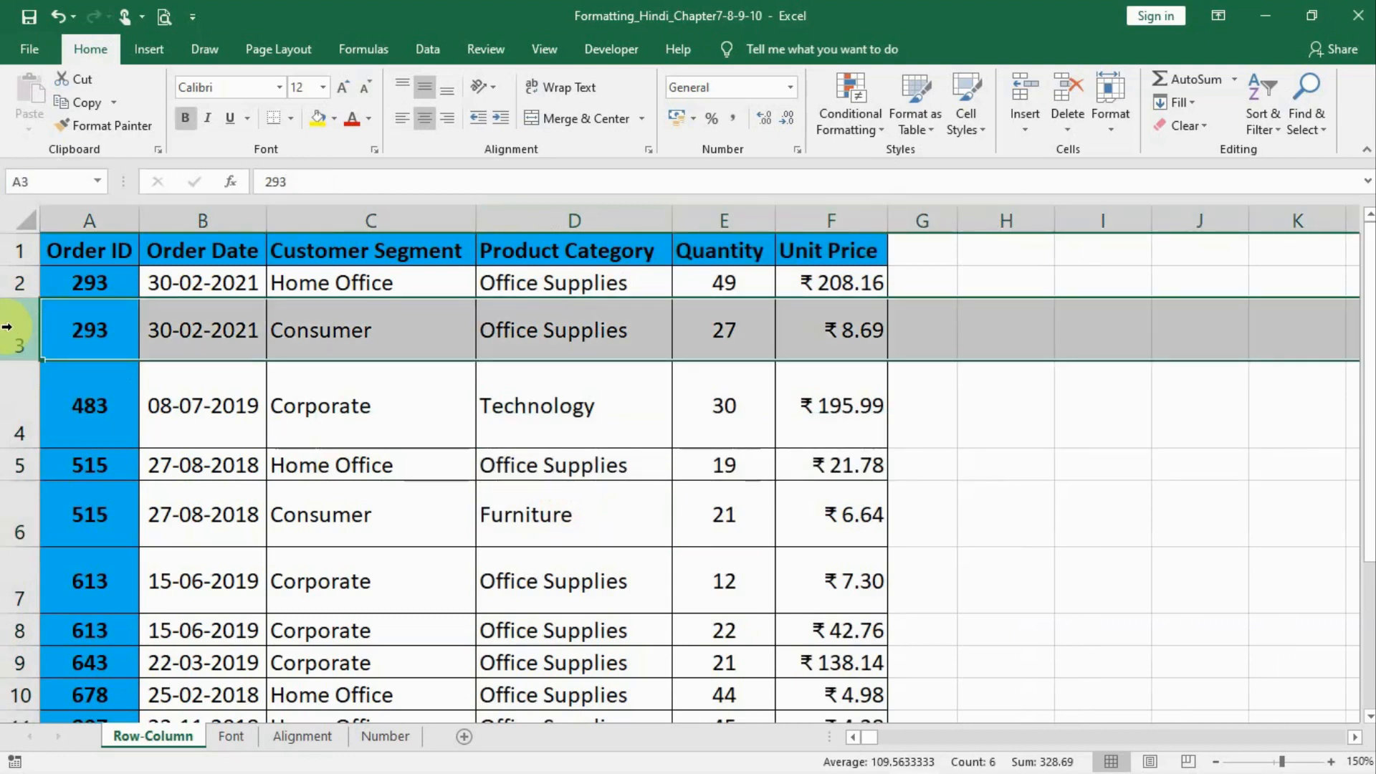
{"action": "left_click", "coordinate": [12, 395]}
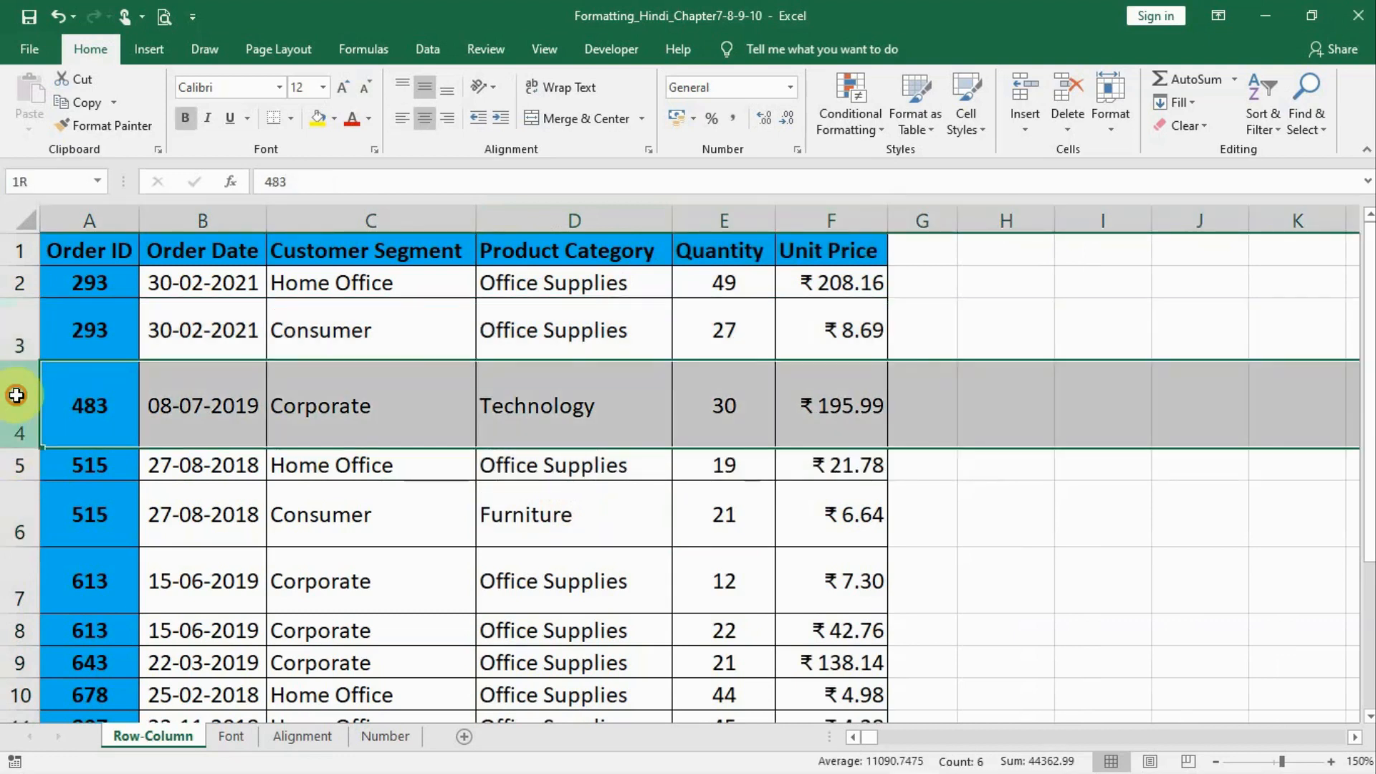
{"action": "left_click", "coordinate": [7, 514]}
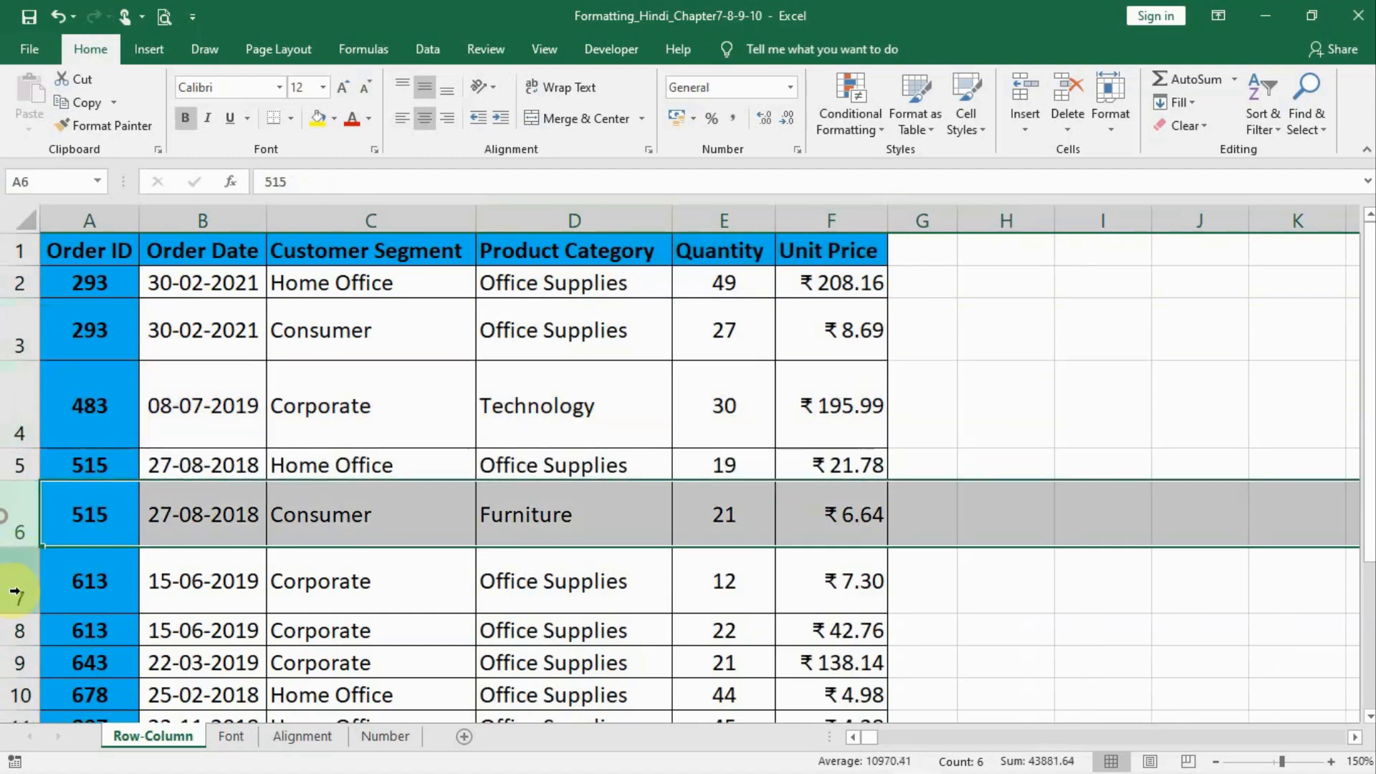
{"action": "left_click", "coordinate": [15, 593]}
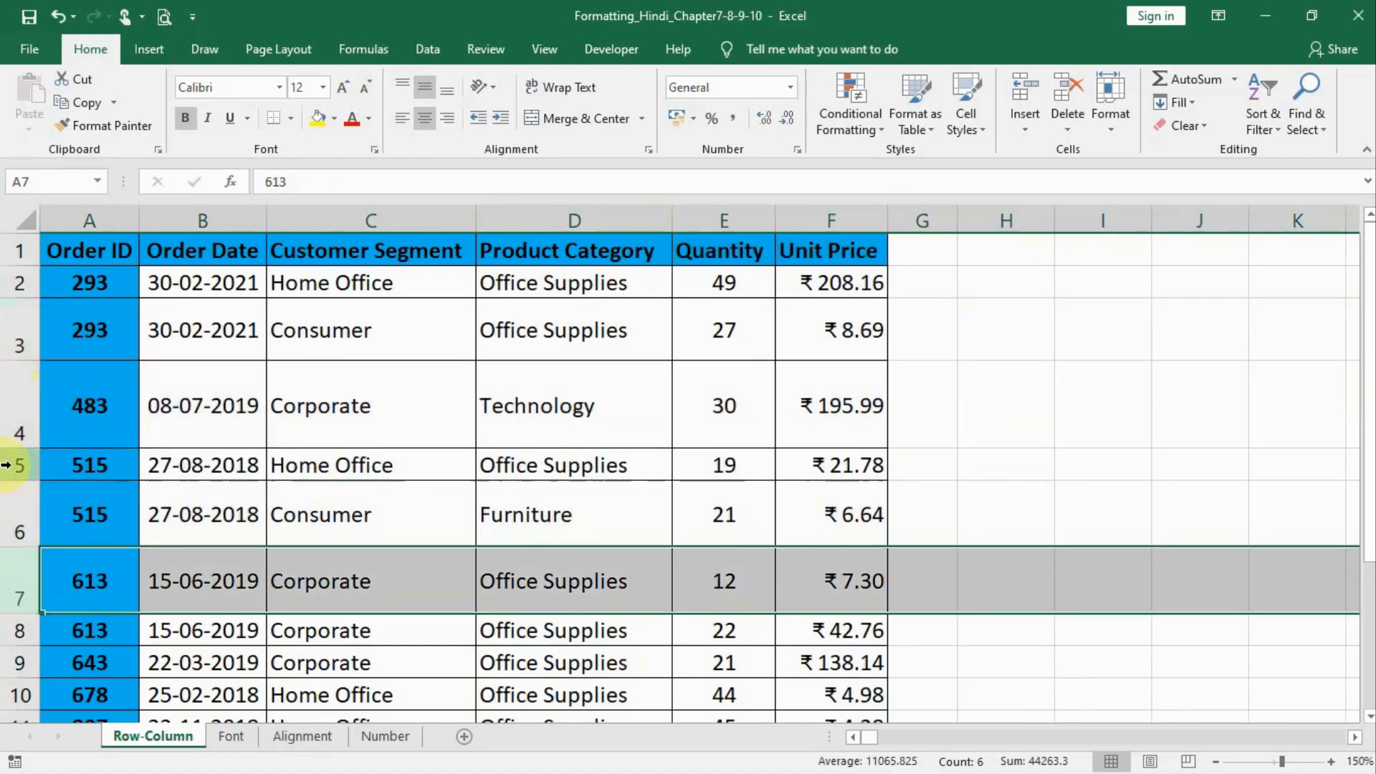
{"action": "left_click", "coordinate": [17, 408]}
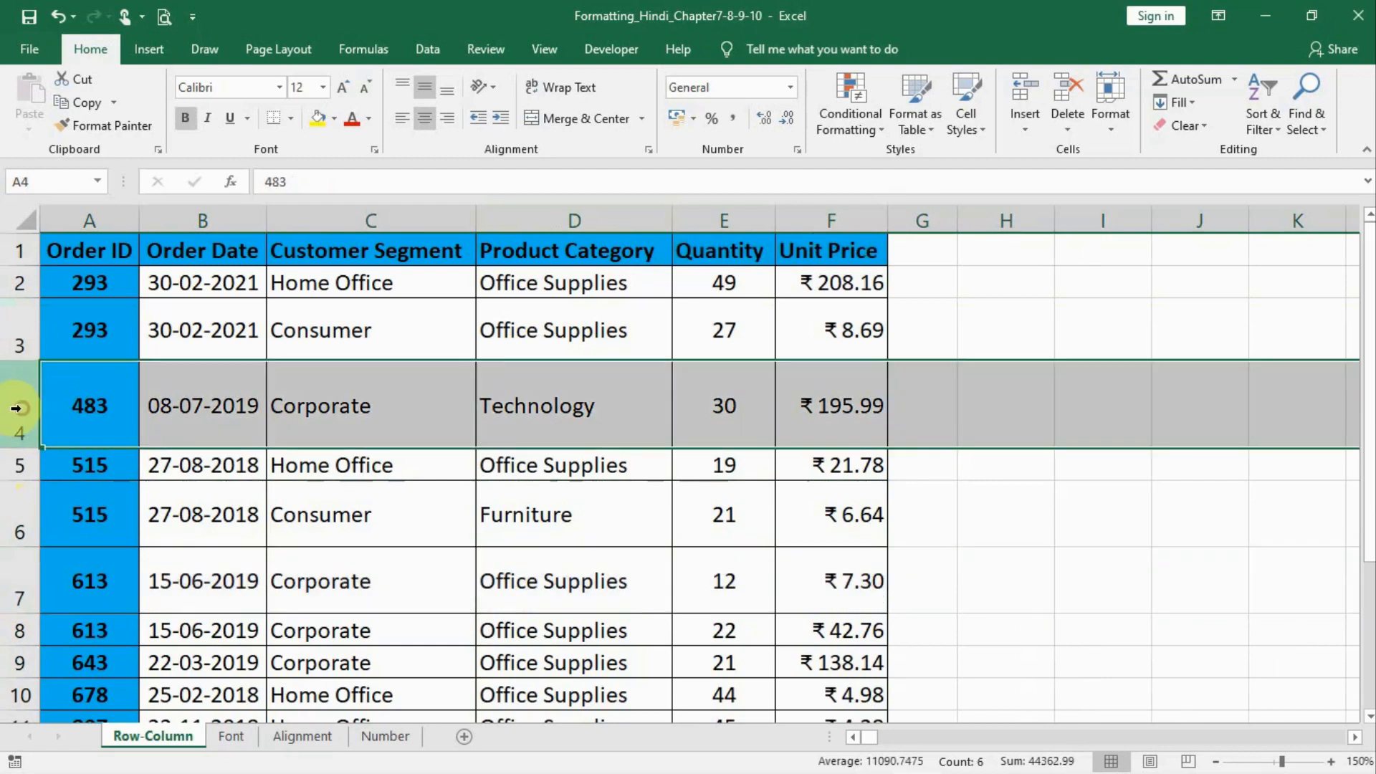
Manually reduce the heights of rows 3 and 4, leaving row 4 shorter than its text.
{"action": "key", "text": "Down"}
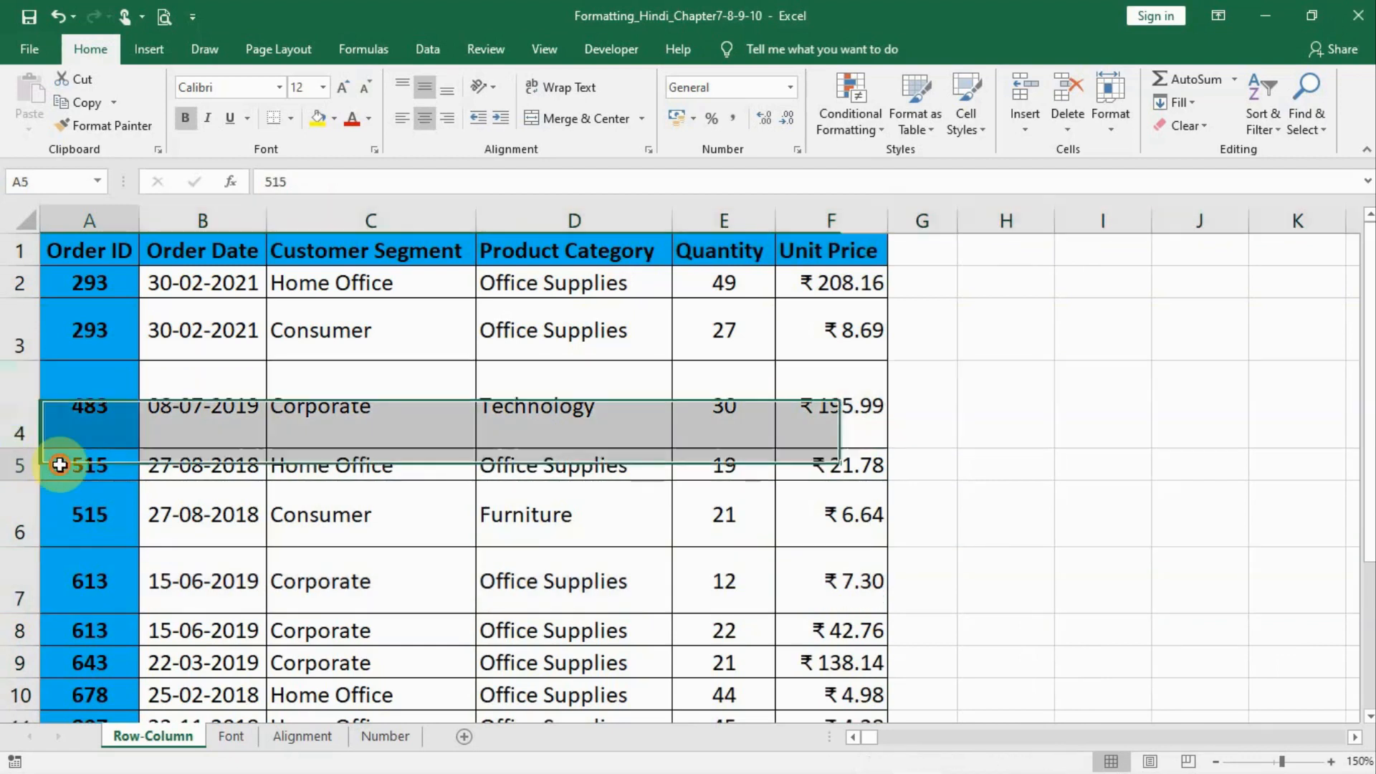
{"action": "left_click_drag", "start_coordinate": [17, 445], "coordinate": [17, 445]}
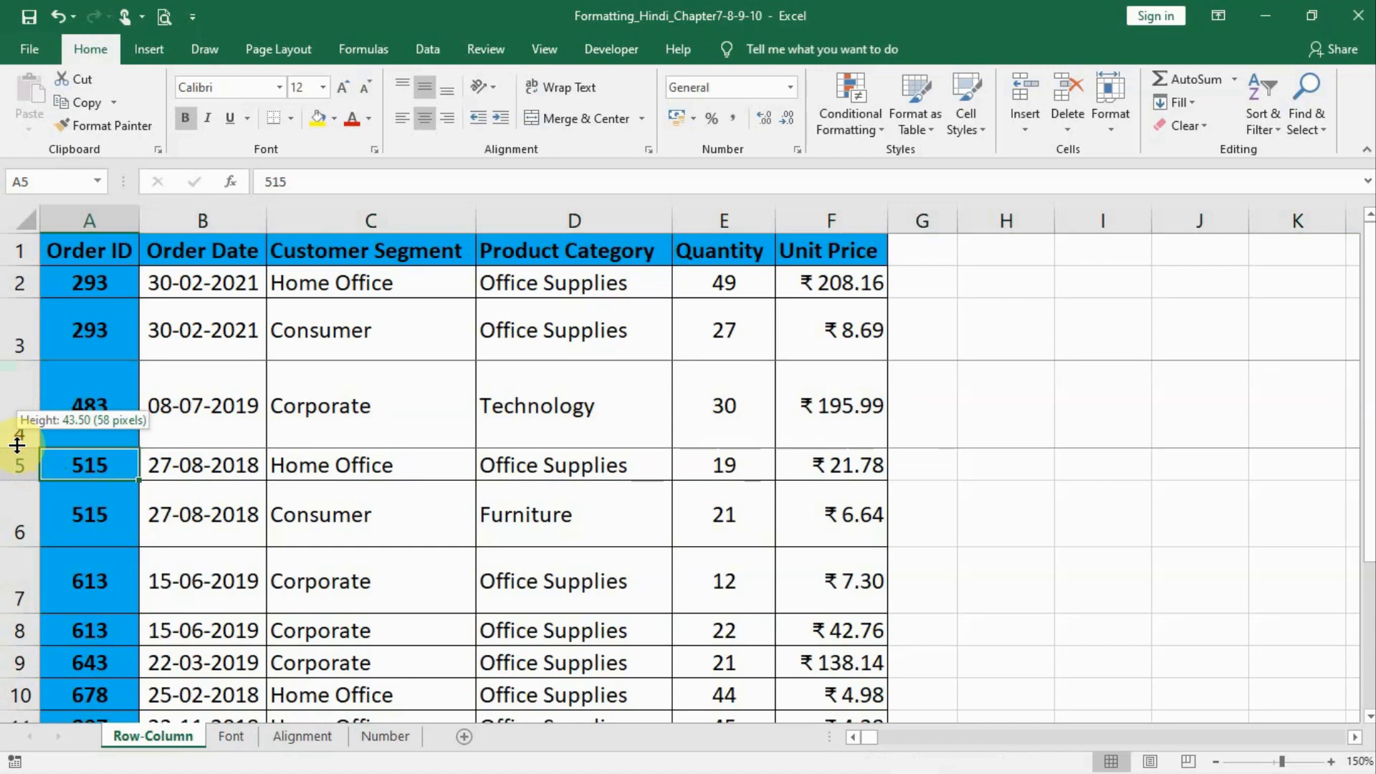
{"action": "left_click_drag", "start_coordinate": [18, 445], "coordinate": [30, 340]}
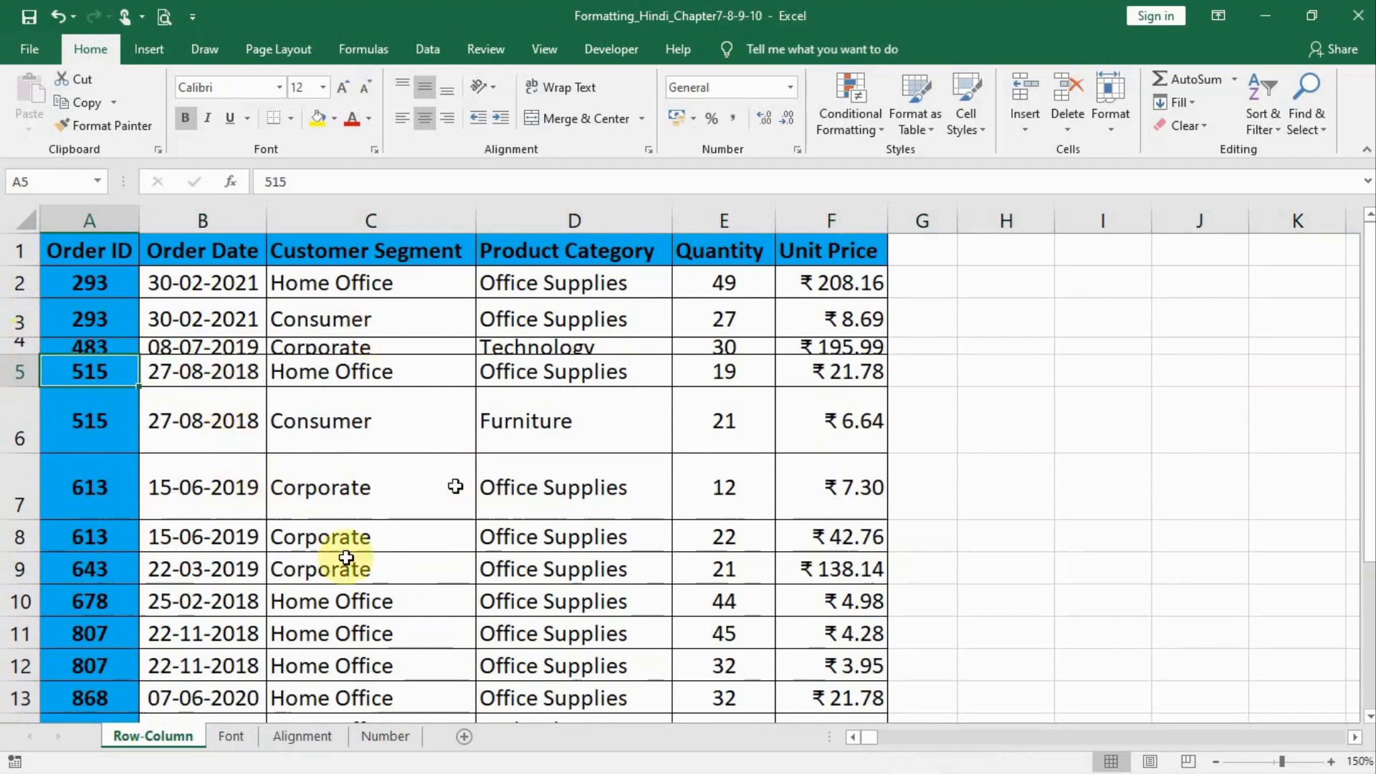
AutoFit the height of all rows on the Row-Column sheet.
{"action": "left_click", "coordinate": [22, 218]}
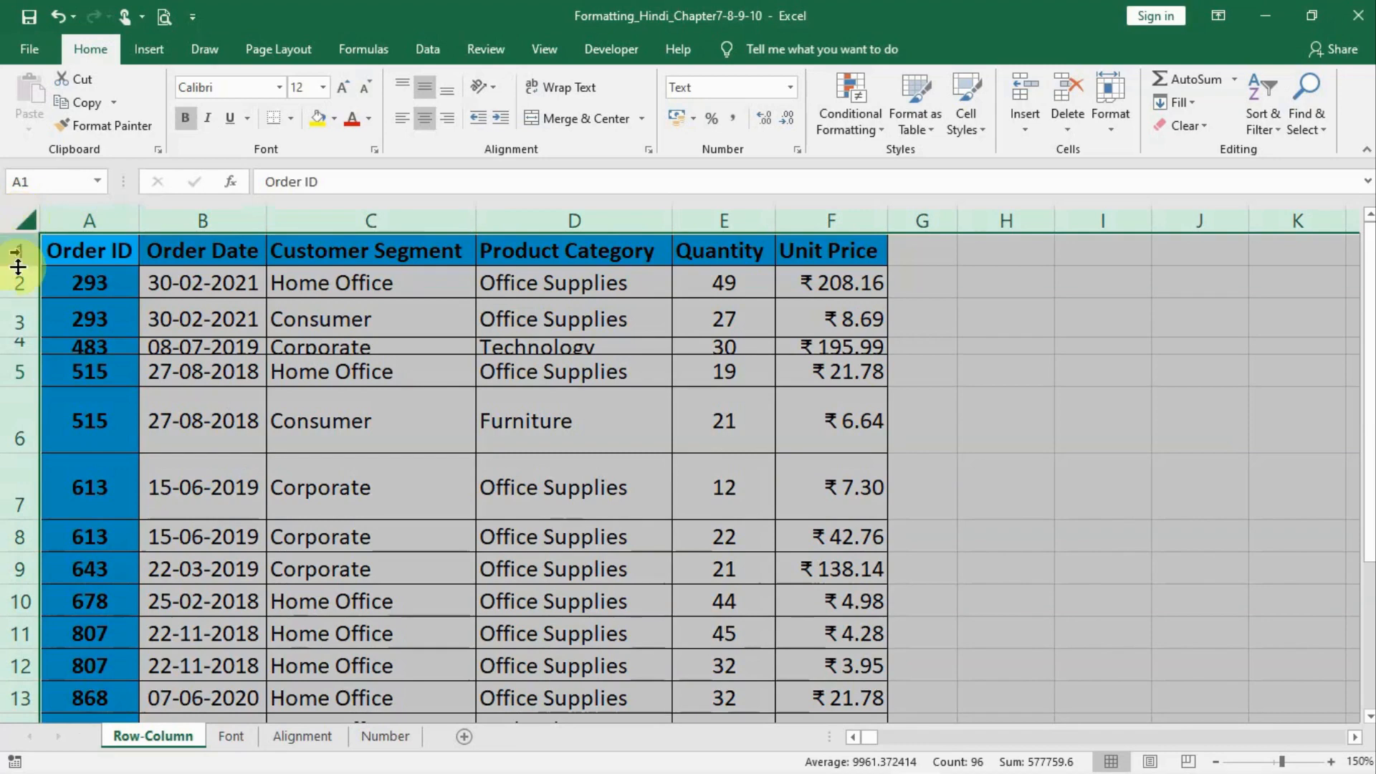
{"action": "double_click", "coordinate": [11, 353]}
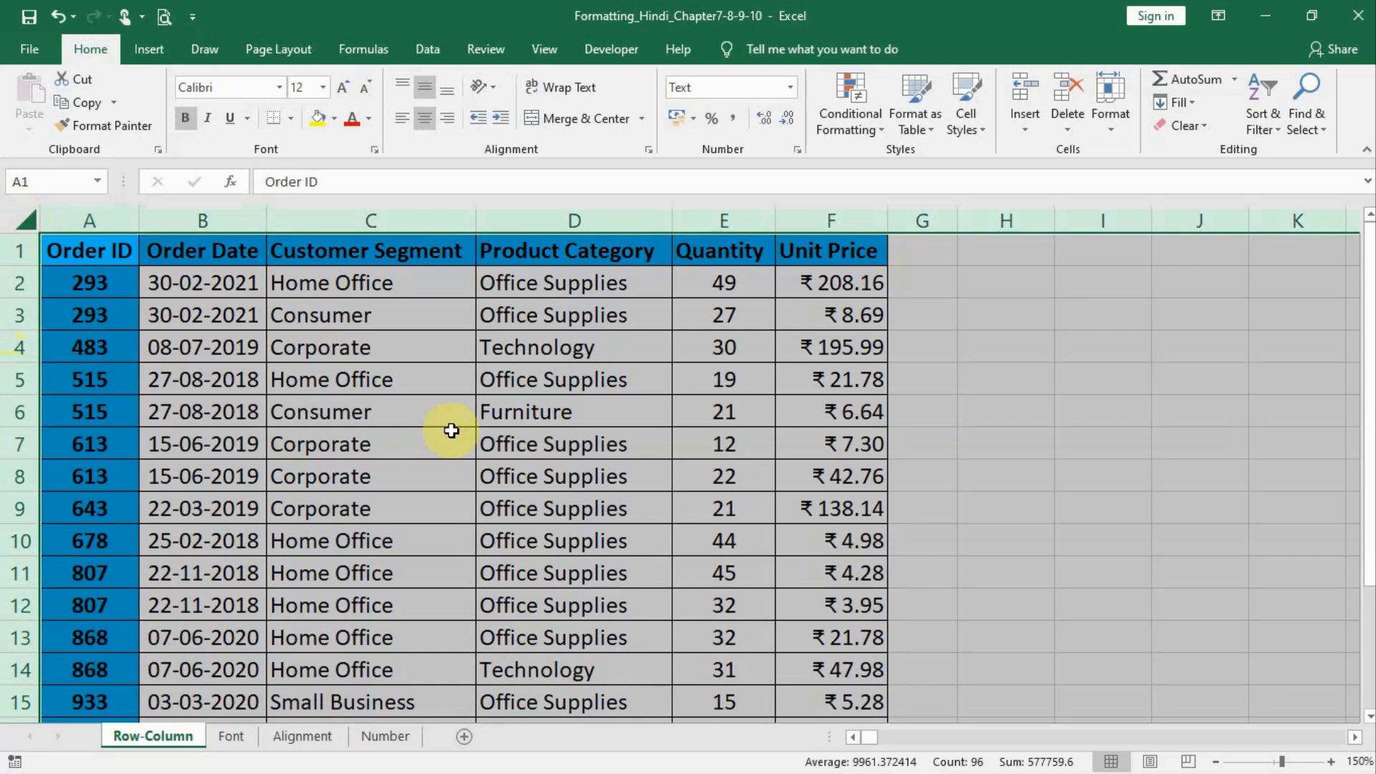
{"action": "left_click", "coordinate": [583, 440]}
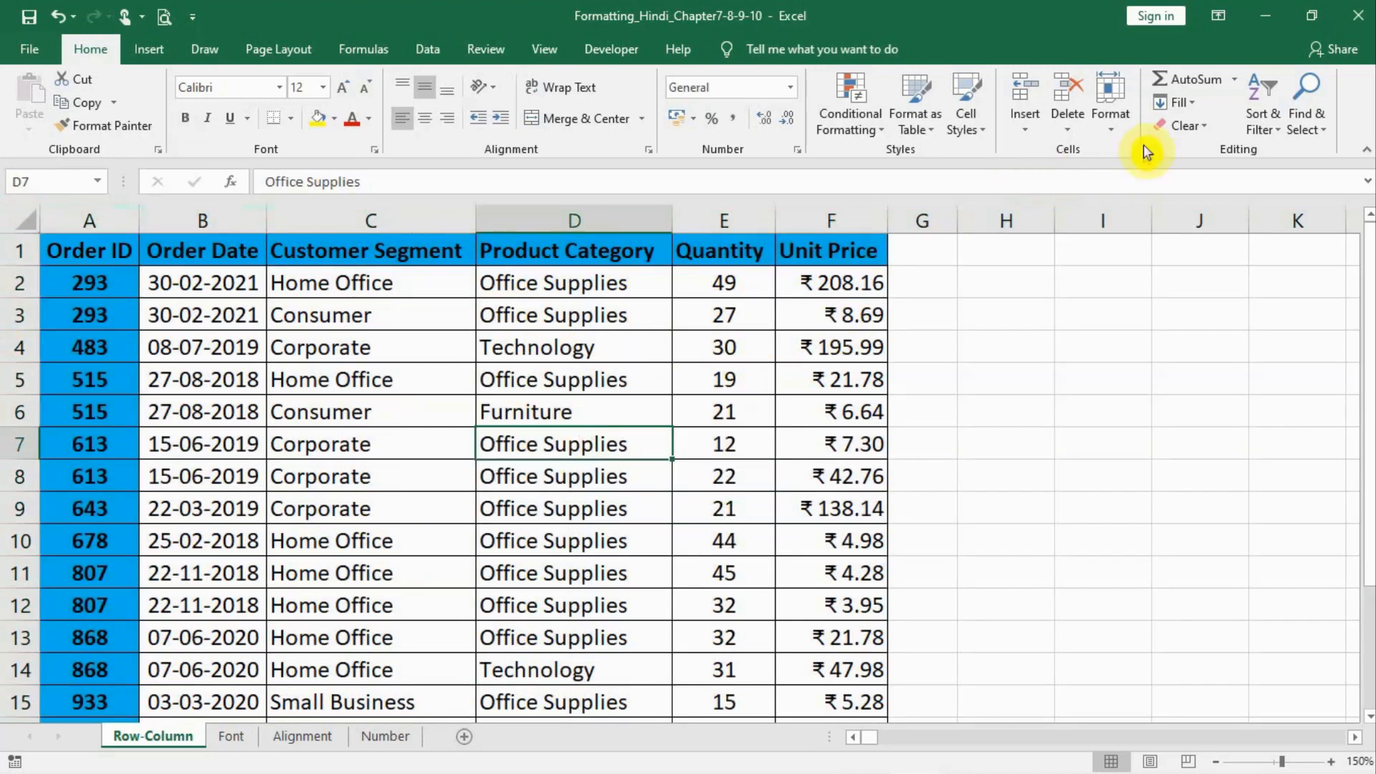
{"action": "left_click", "coordinate": [1135, 344]}
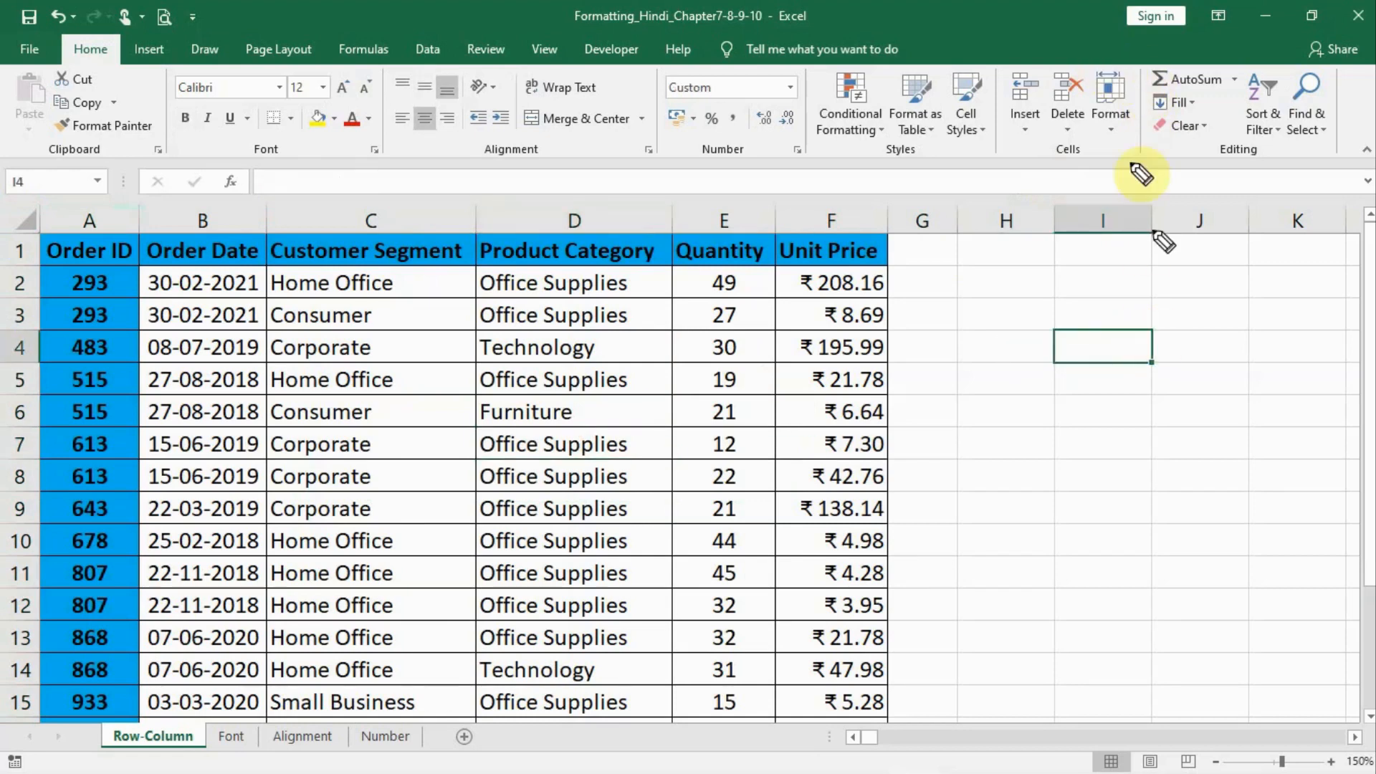
{"action": "mouse_move", "coordinate": [1146, 68]}
{"action": "left_mouse_down"}
{"action": "mouse_move", "coordinate": [1060, 53]}
{"action": "mouse_move", "coordinate": [1004, 101]}
{"action": "mouse_move", "coordinate": [1039, 175]}
{"action": "mouse_move", "coordinate": [1172, 164]}
{"action": "mouse_move", "coordinate": [1172, 101]}
{"action": "mouse_move", "coordinate": [1132, 55]}
{"action": "left_mouse_up"}
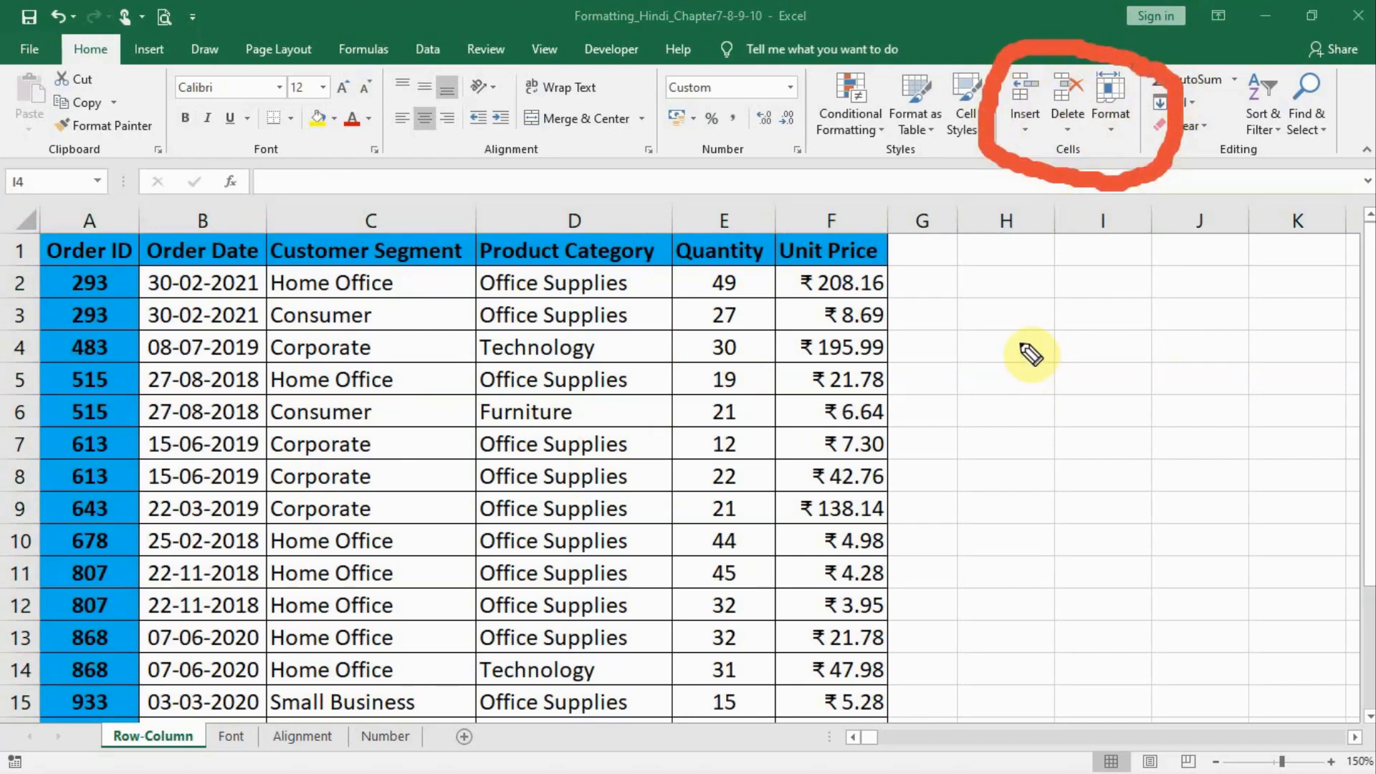
{"action": "key", "text": "Escape"}
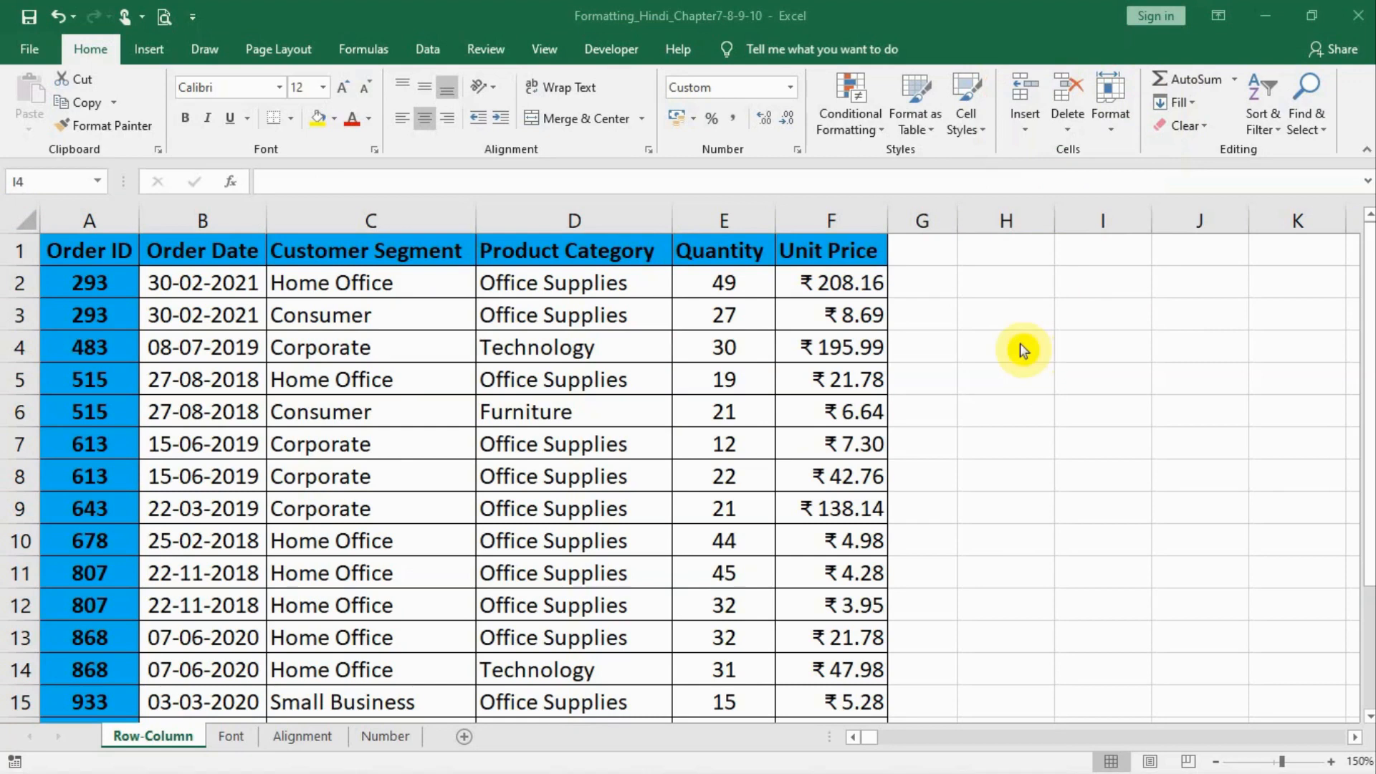
{"action": "left_click", "coordinate": [1025, 132]}
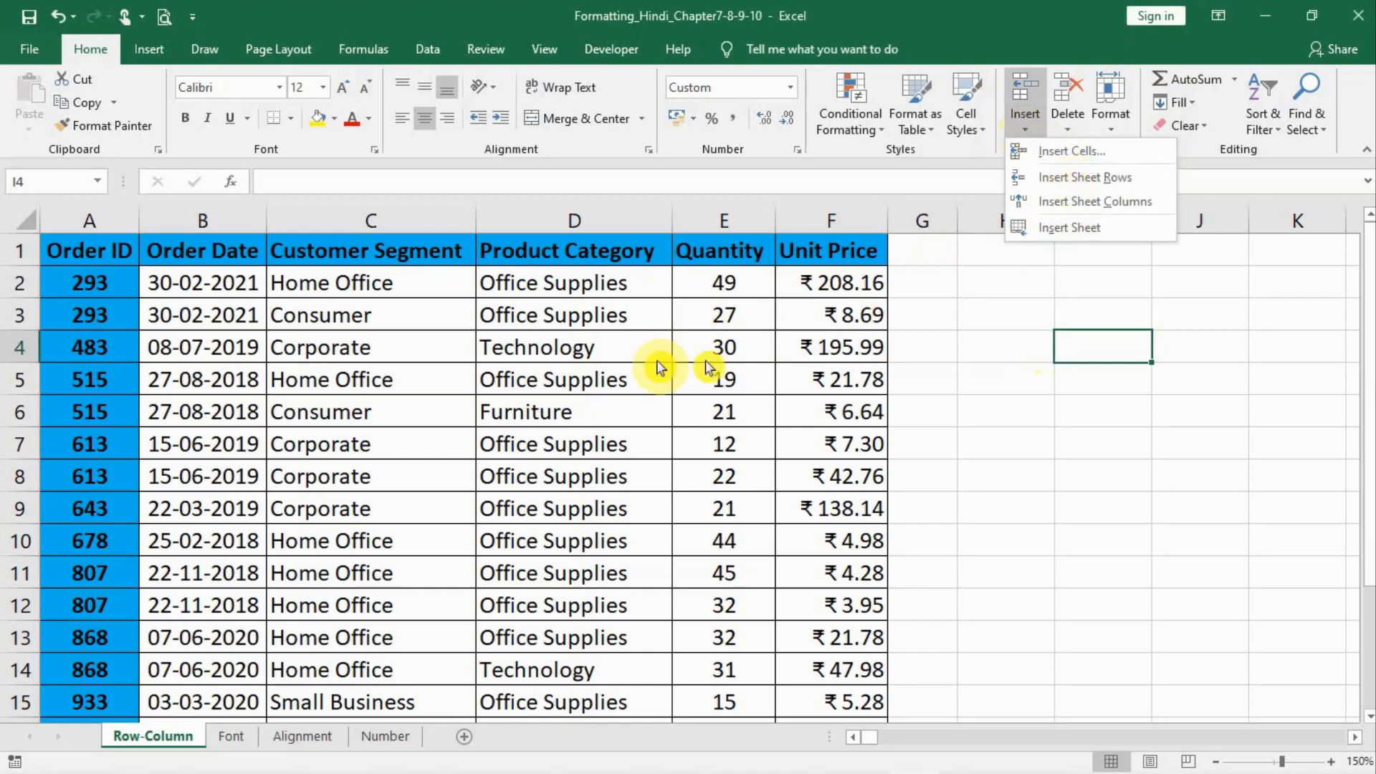
{"action": "left_click", "coordinate": [625, 364]}
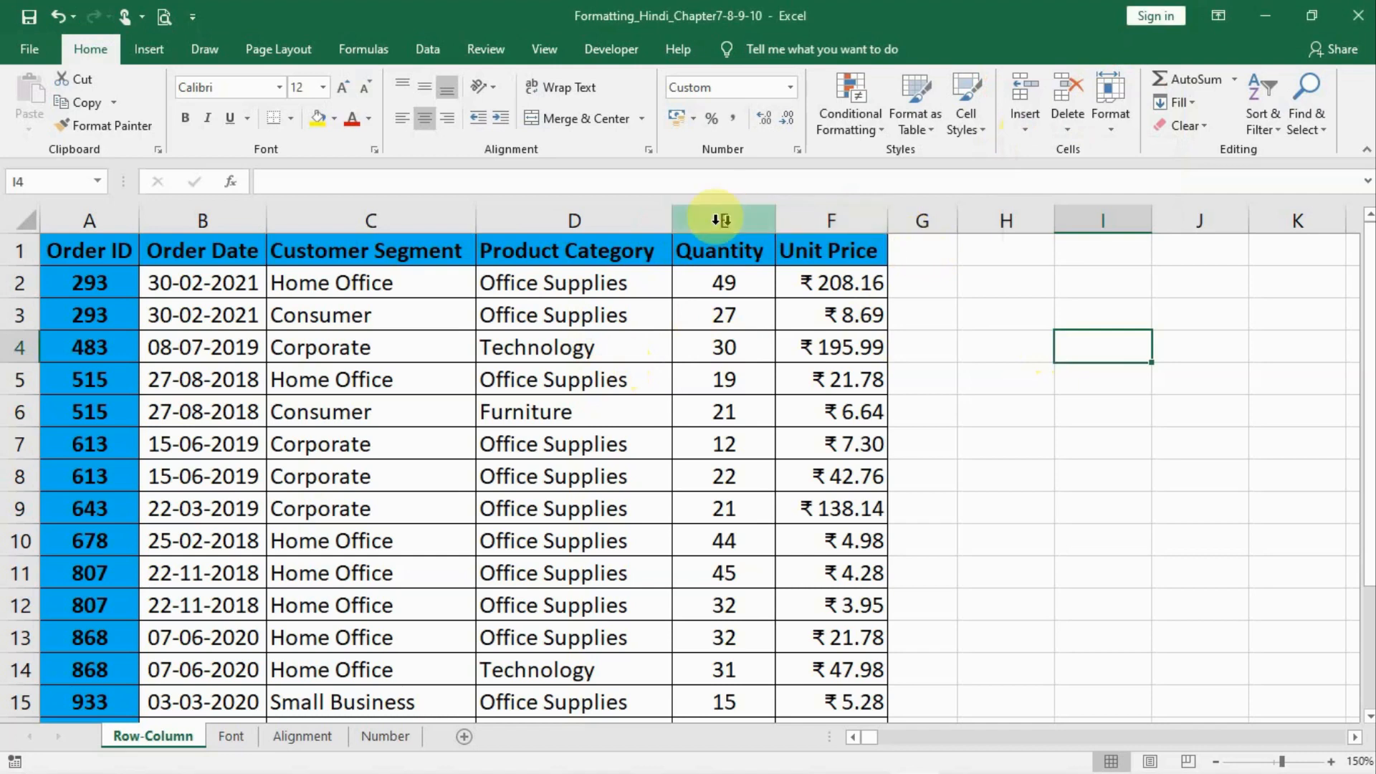
Insert two blank columns between the Quantity and Unit Price columns.
{"action": "left_click", "coordinate": [804, 217]}
{"action": "right_click", "coordinate": [806, 224]}
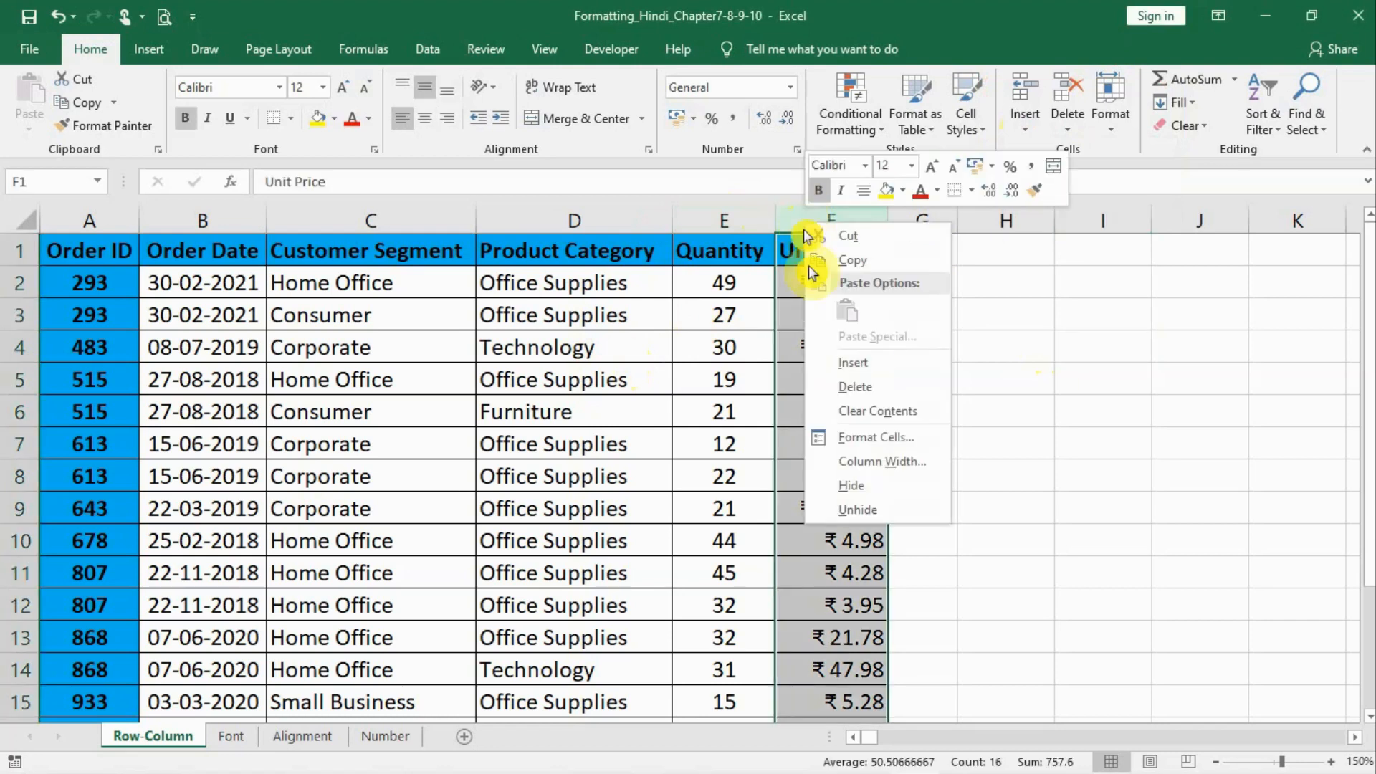
{"action": "left_click", "coordinate": [824, 360]}
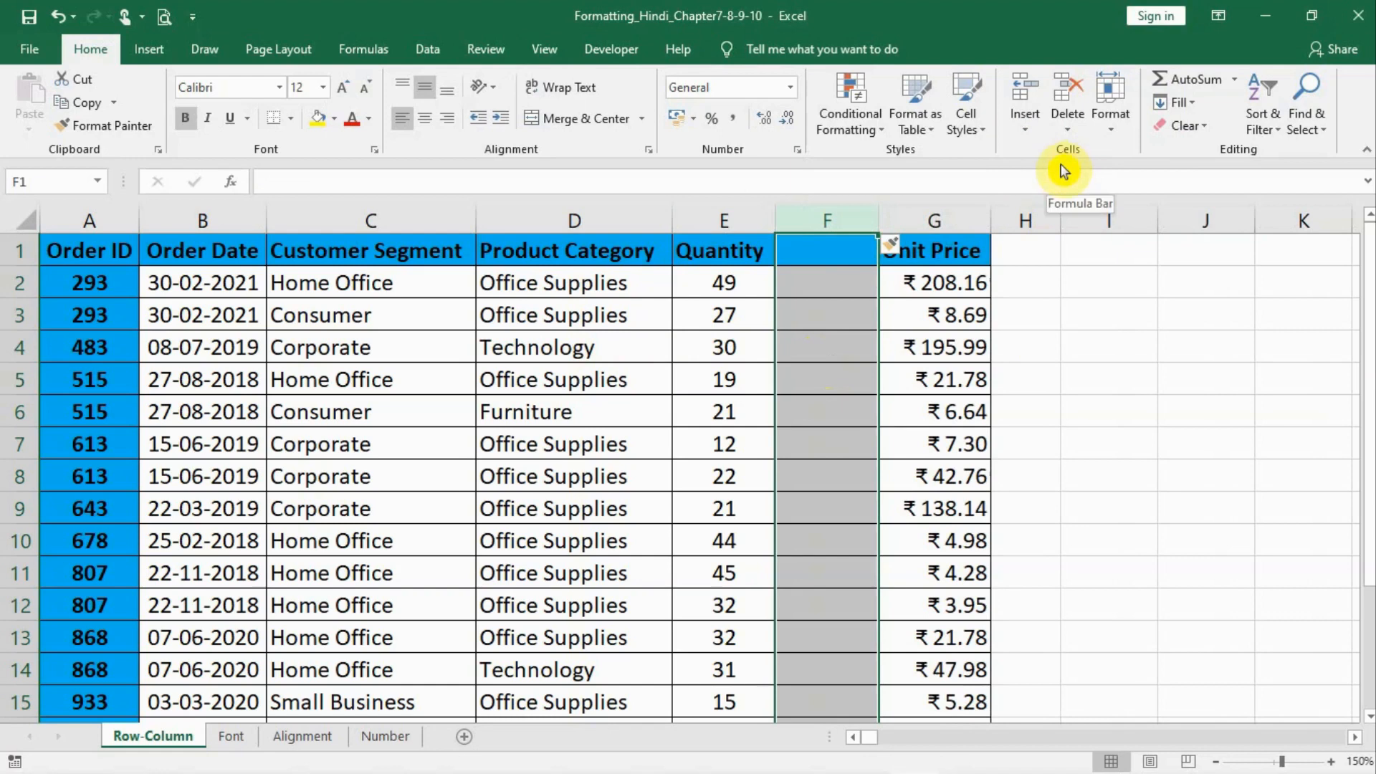
{"action": "left_click", "coordinate": [1032, 136]}
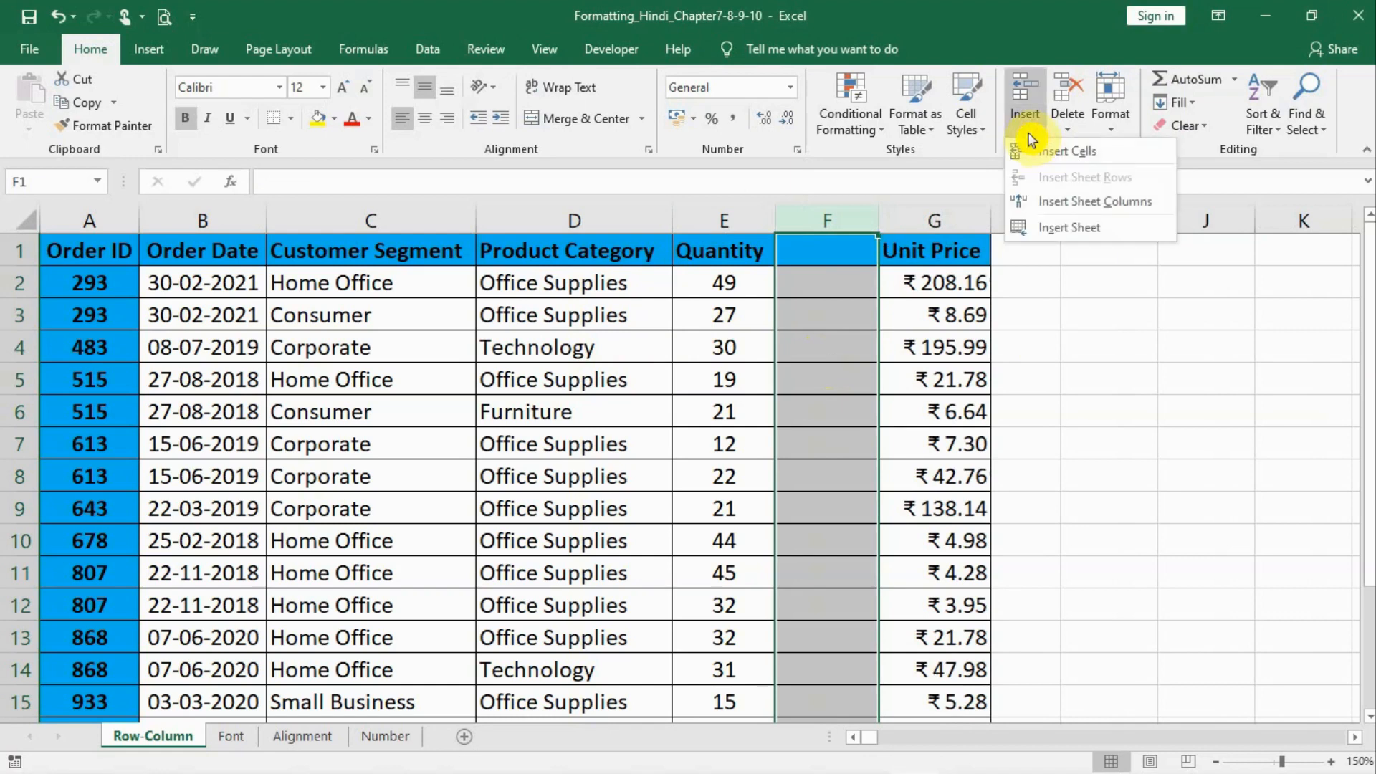
{"action": "left_click", "coordinate": [1064, 203]}
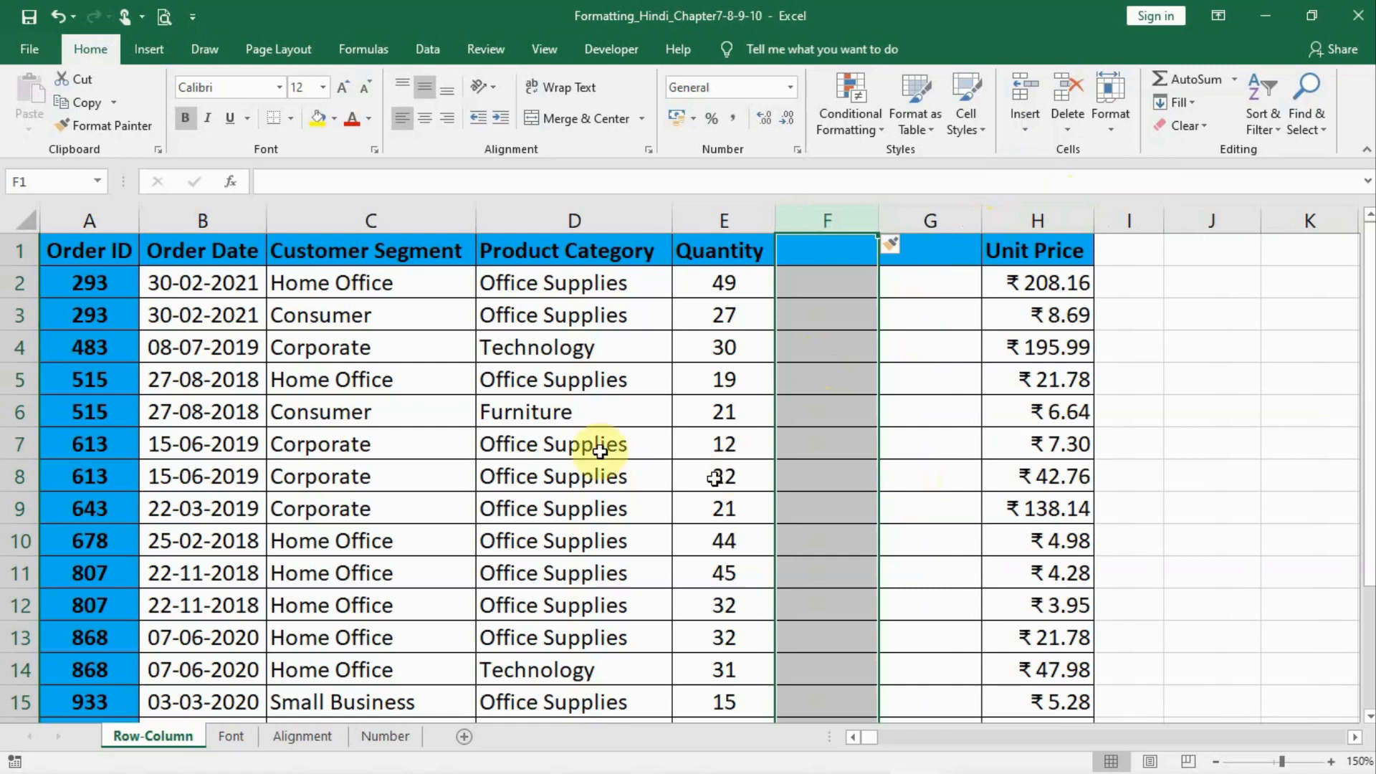
Insert two blank rows above row 5 of the order table.
{"action": "left_click", "coordinate": [7, 378]}
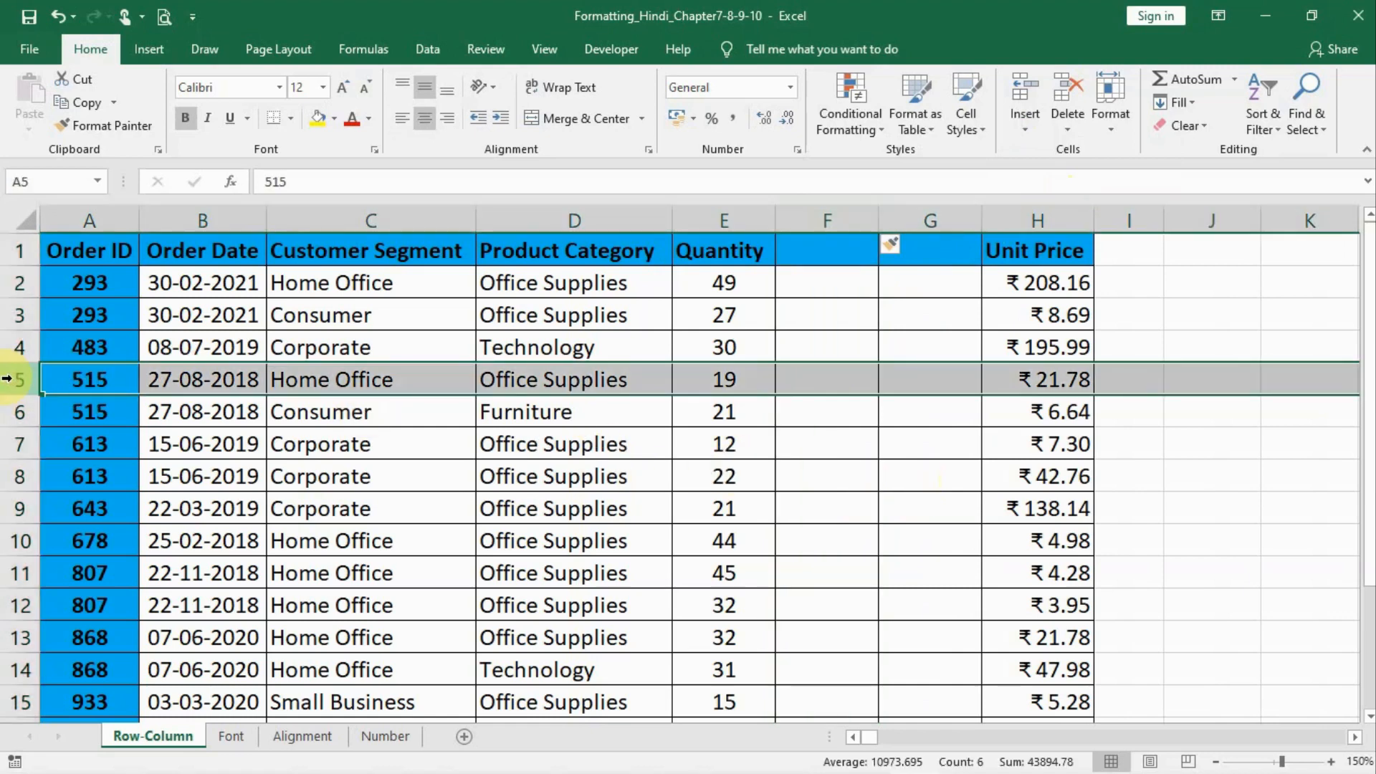
{"action": "right_click", "coordinate": [6, 378]}
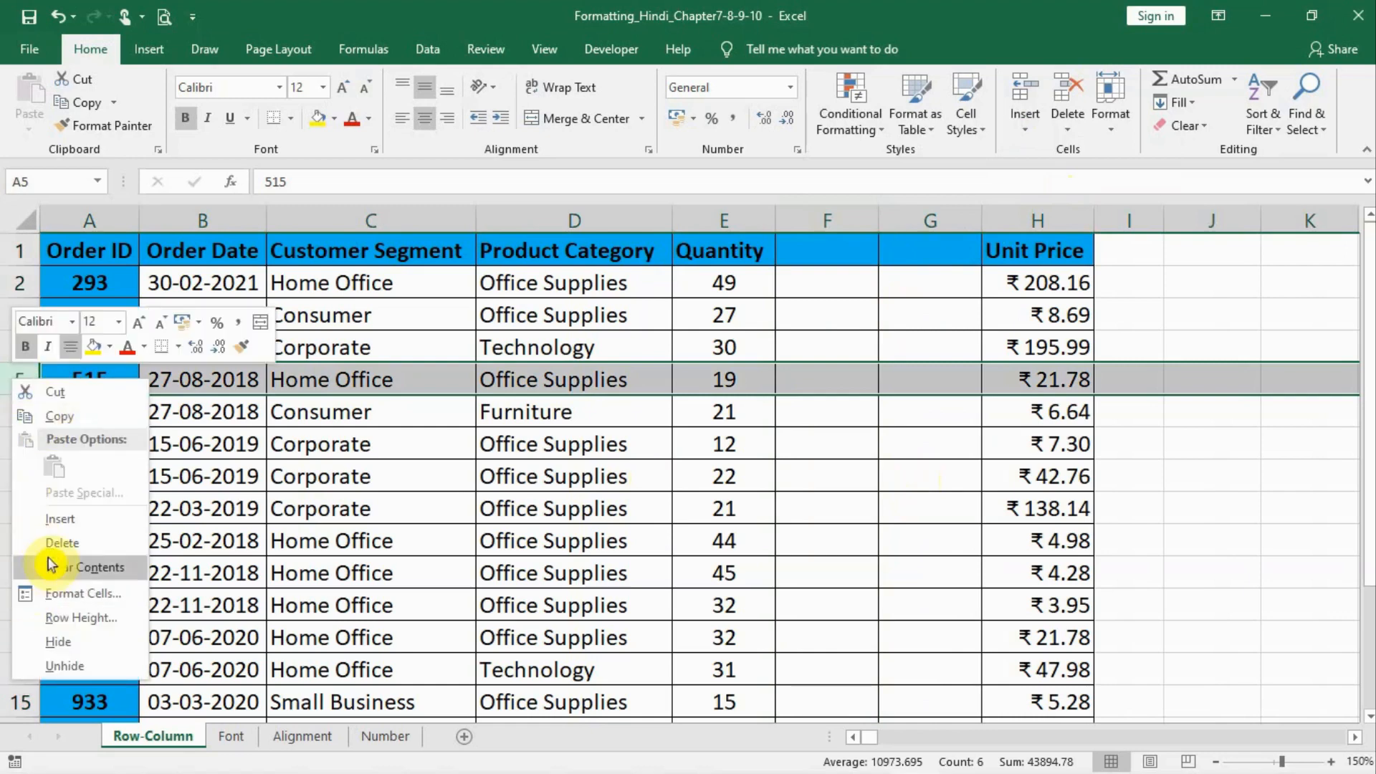
{"action": "left_click", "coordinate": [55, 531]}
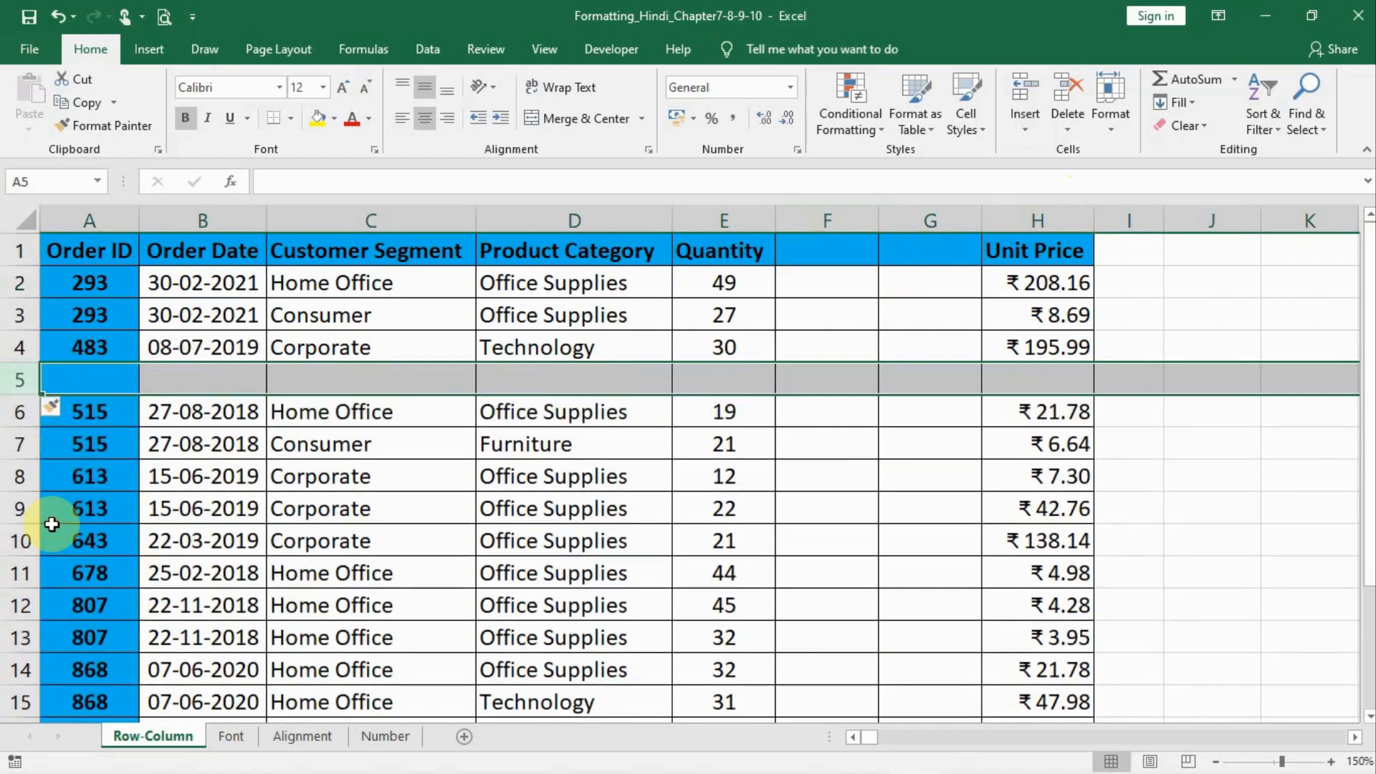
{"action": "left_click", "coordinate": [1024, 127]}
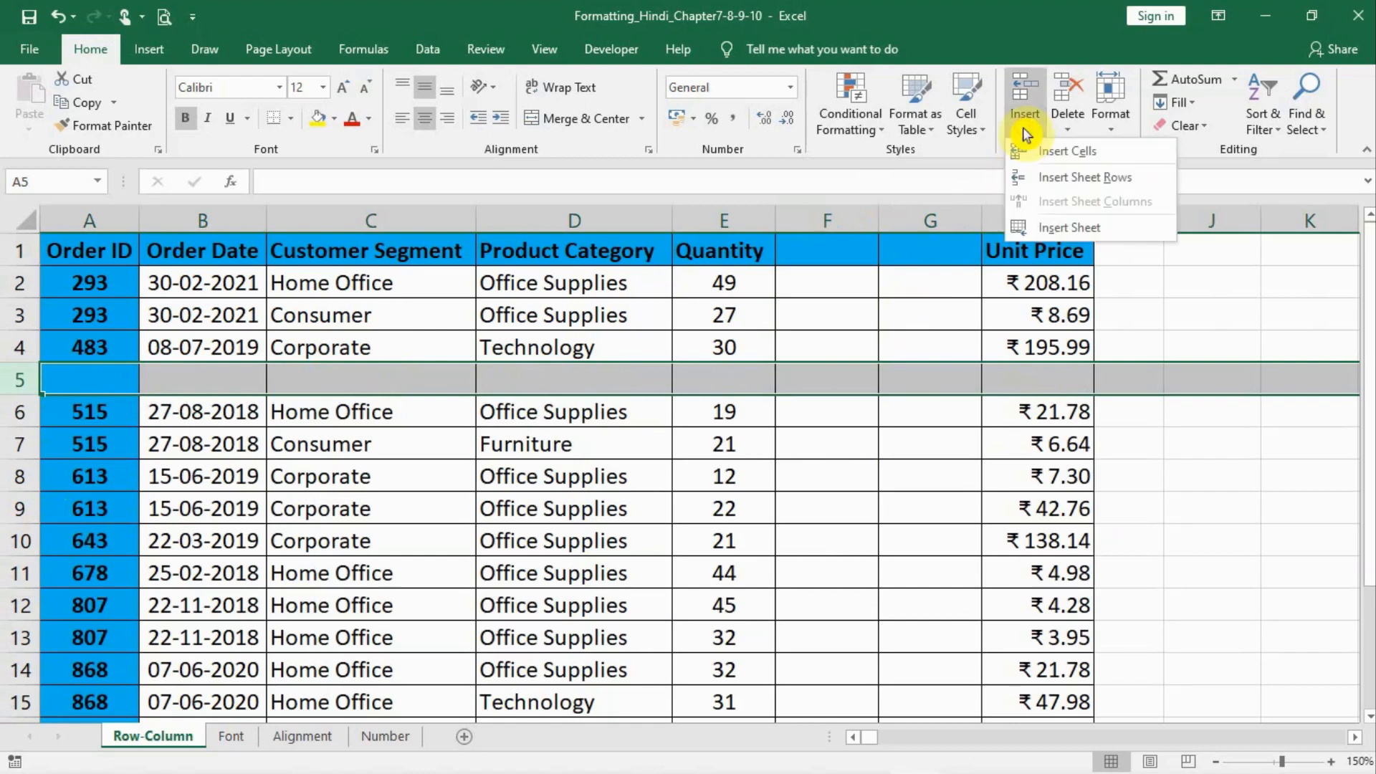
{"action": "left_click", "coordinate": [1056, 179]}
{"action": "left_click", "coordinate": [559, 534]}
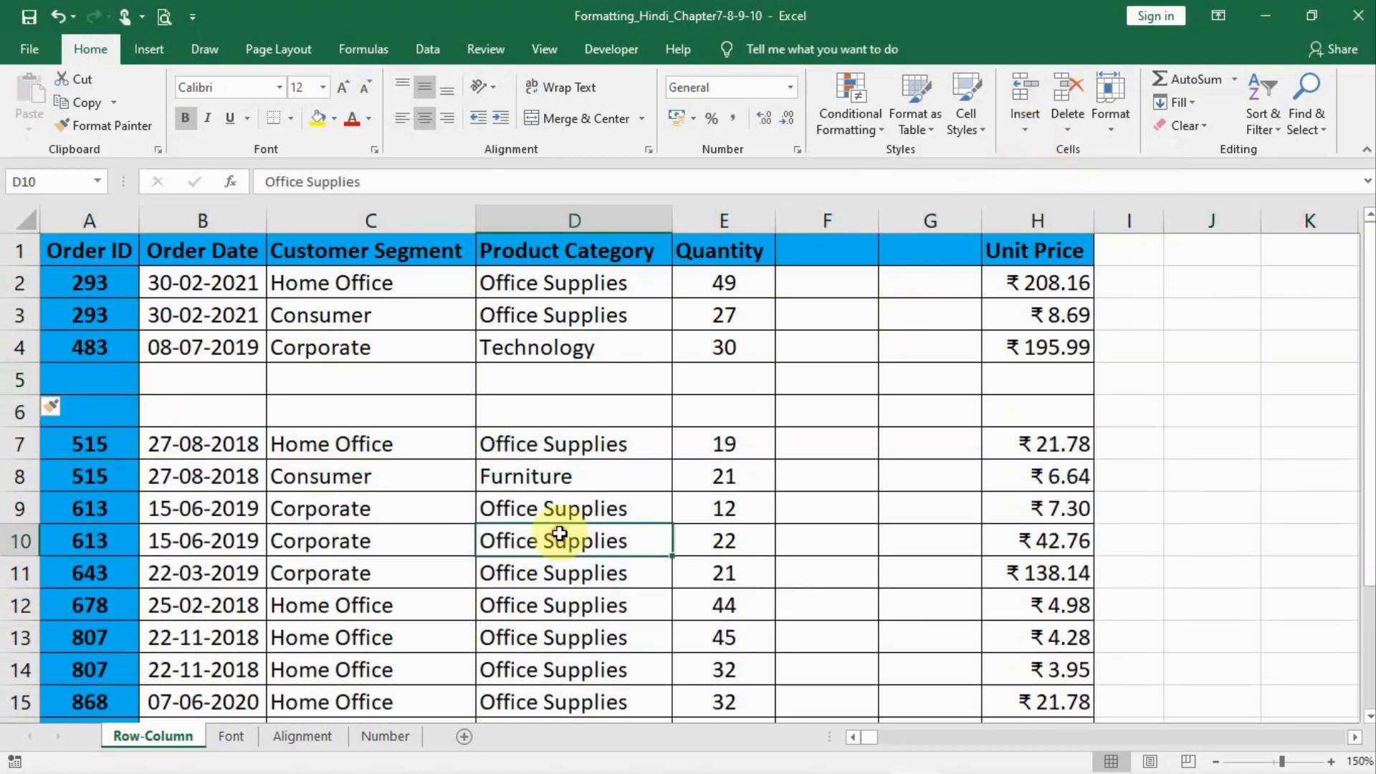
Undo the insertion of the two blank rows and the two blank columns.
{"action": "key", "text": "ctrl+z"}
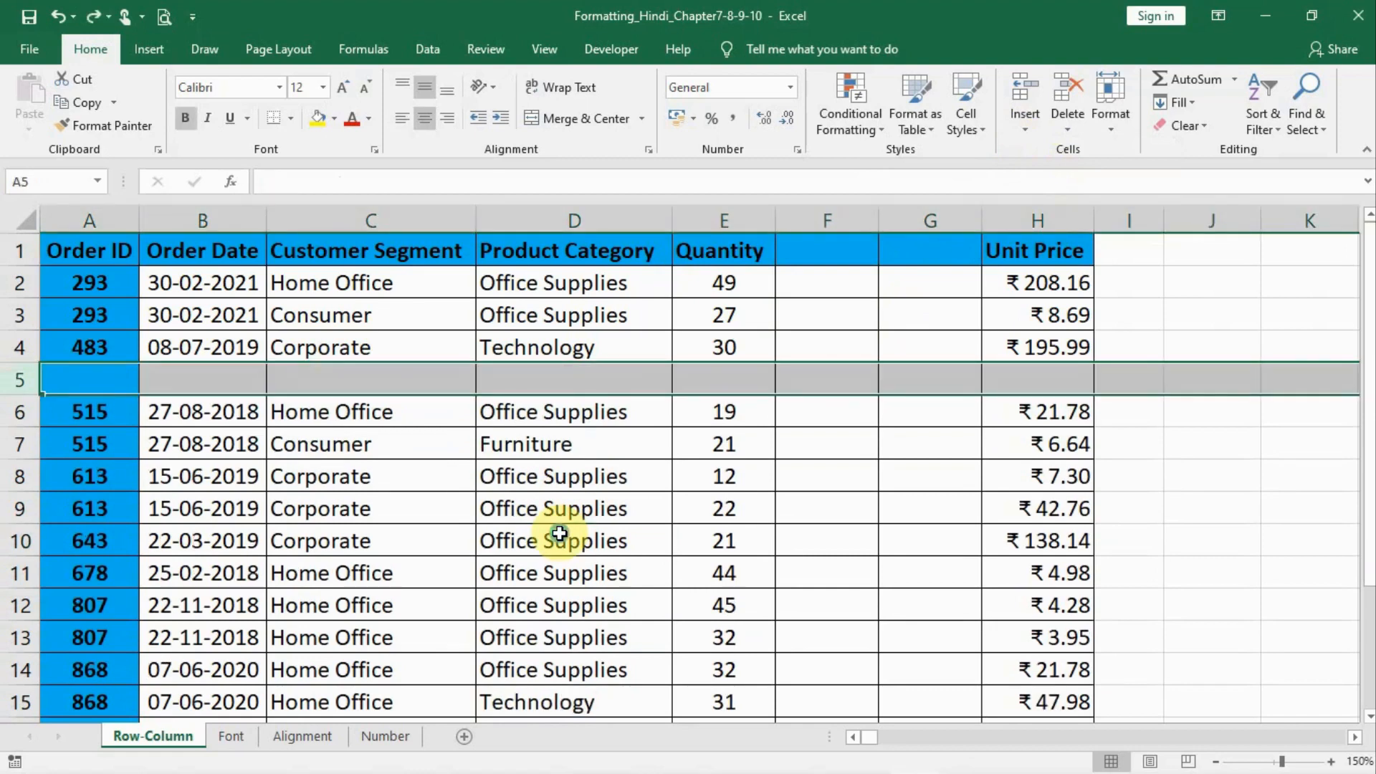
{"action": "key", "text": "ctrl+z"}
{"action": "key", "text": "ctrl+z"}
{"action": "key", "text": "ctrl+z"}
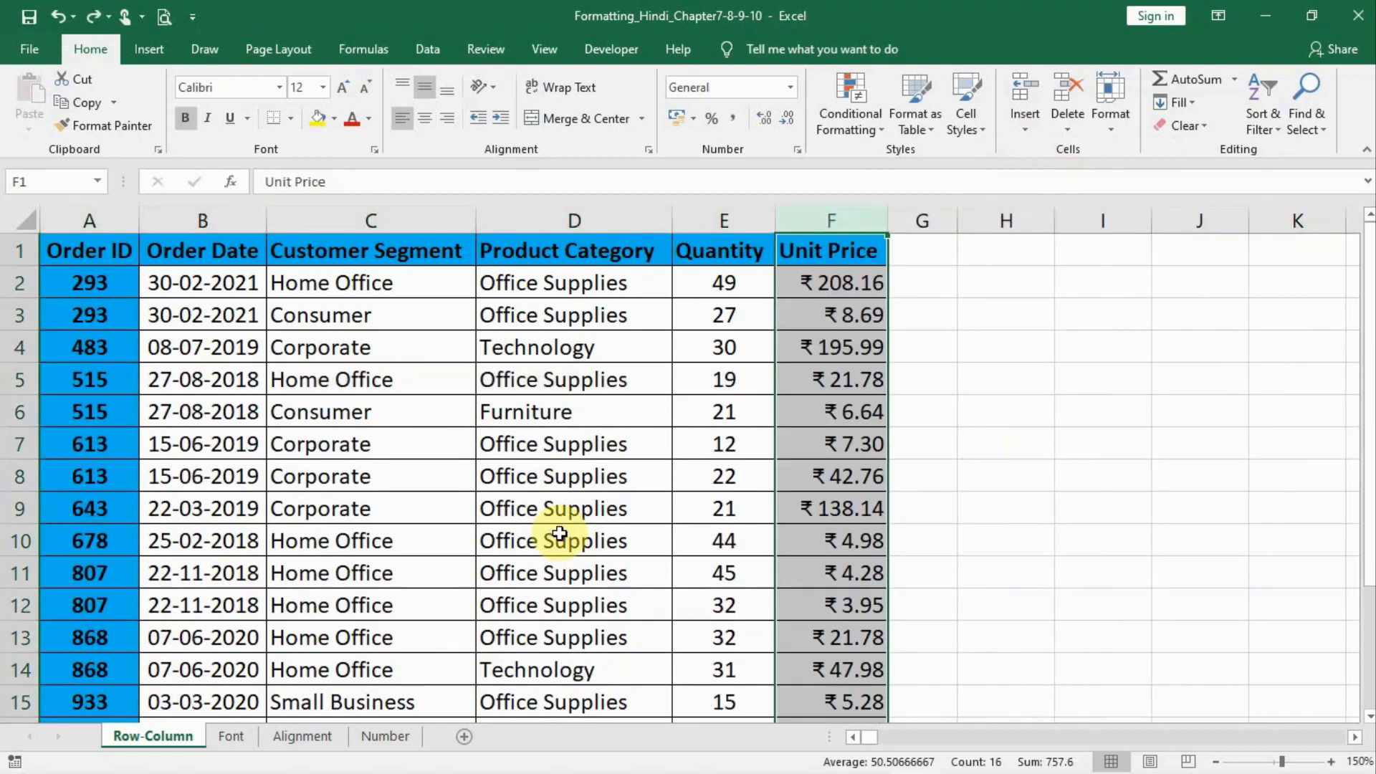
Insert a blank cell at E5 in the Quantity column, shifting the existing cells right.
{"action": "left_click", "coordinate": [705, 385]}
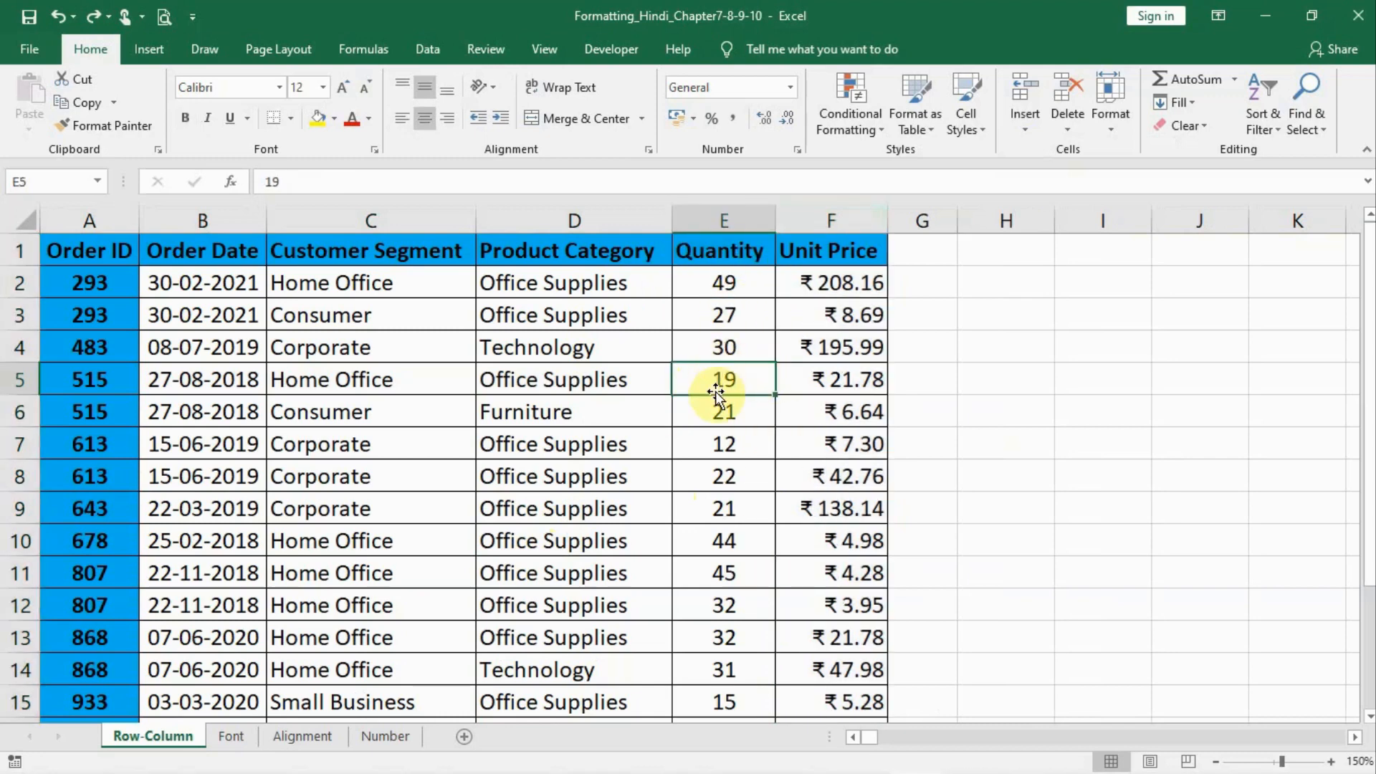
{"action": "left_click", "coordinate": [1023, 124]}
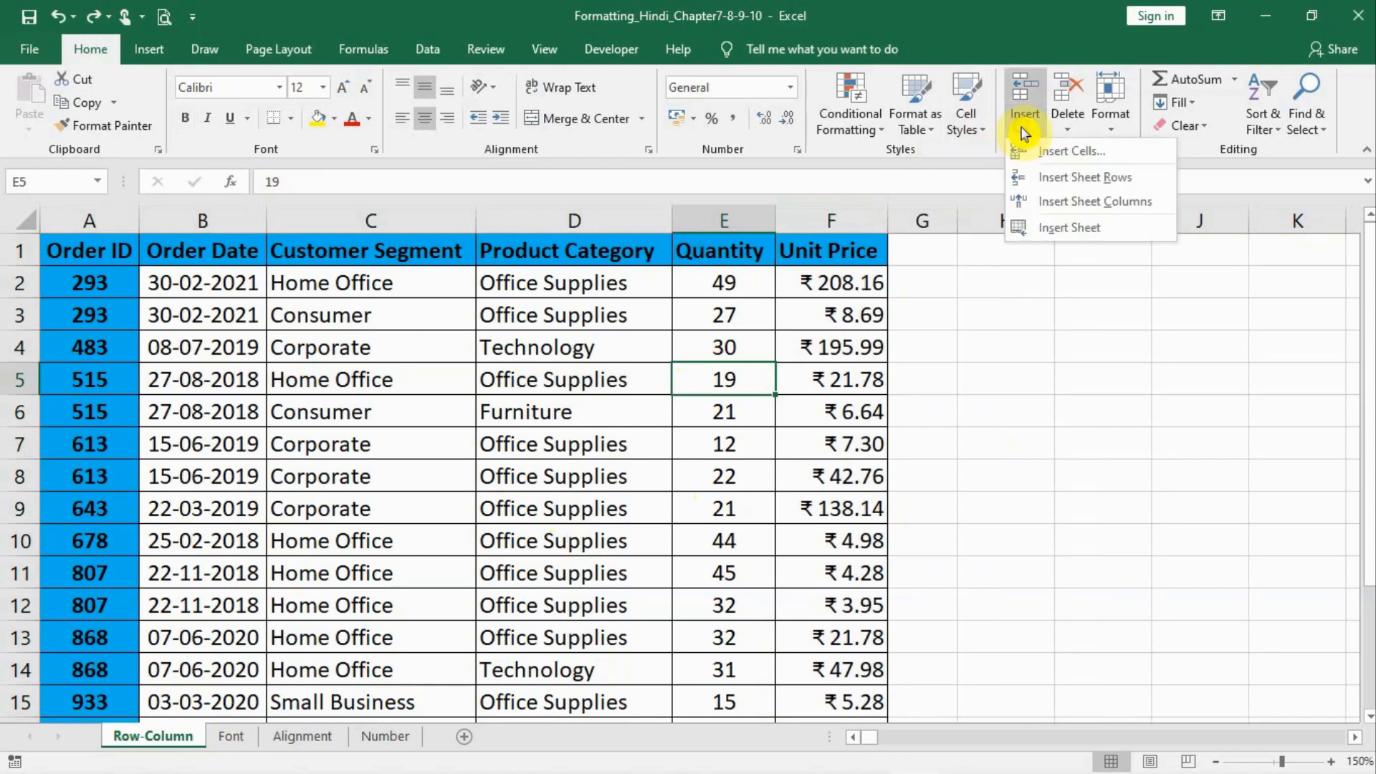
{"action": "left_click", "coordinate": [1071, 153]}
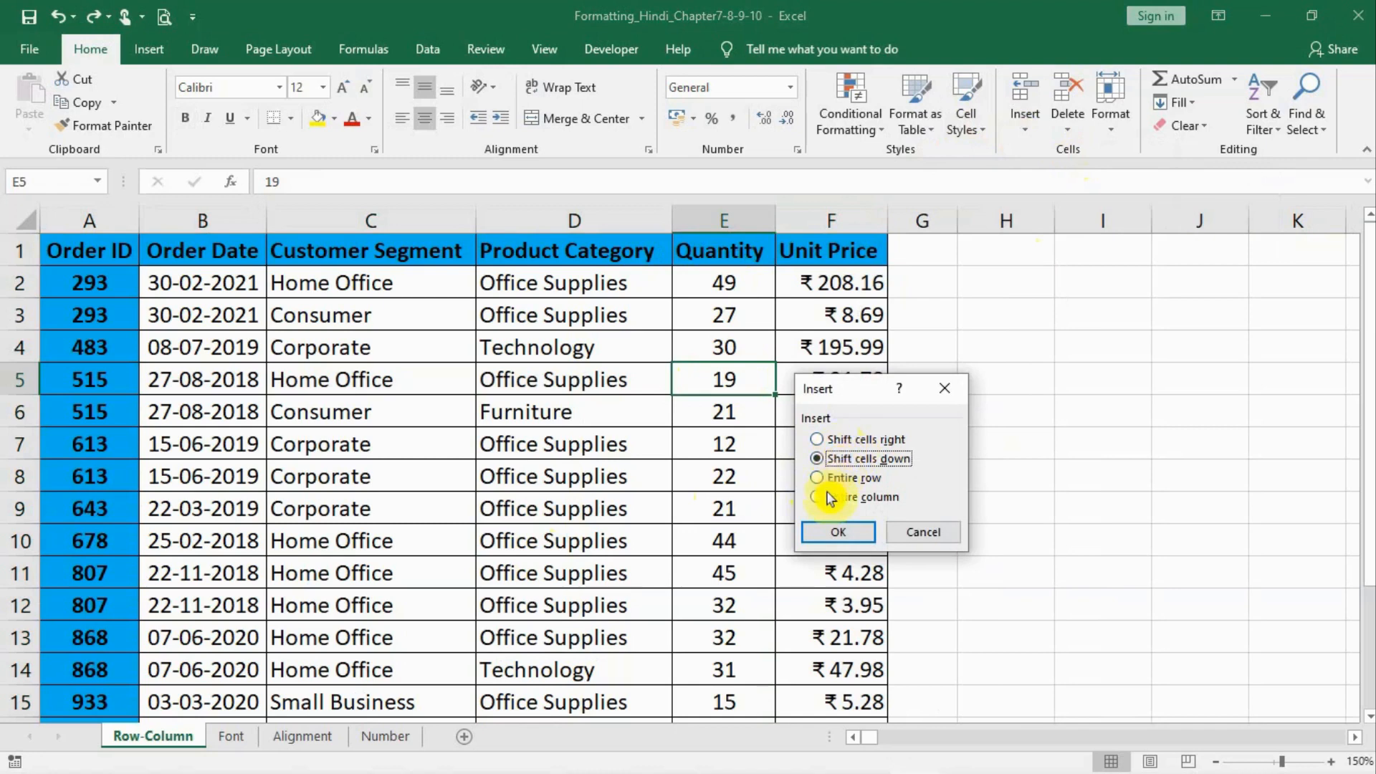
{"action": "left_click", "coordinate": [818, 440]}
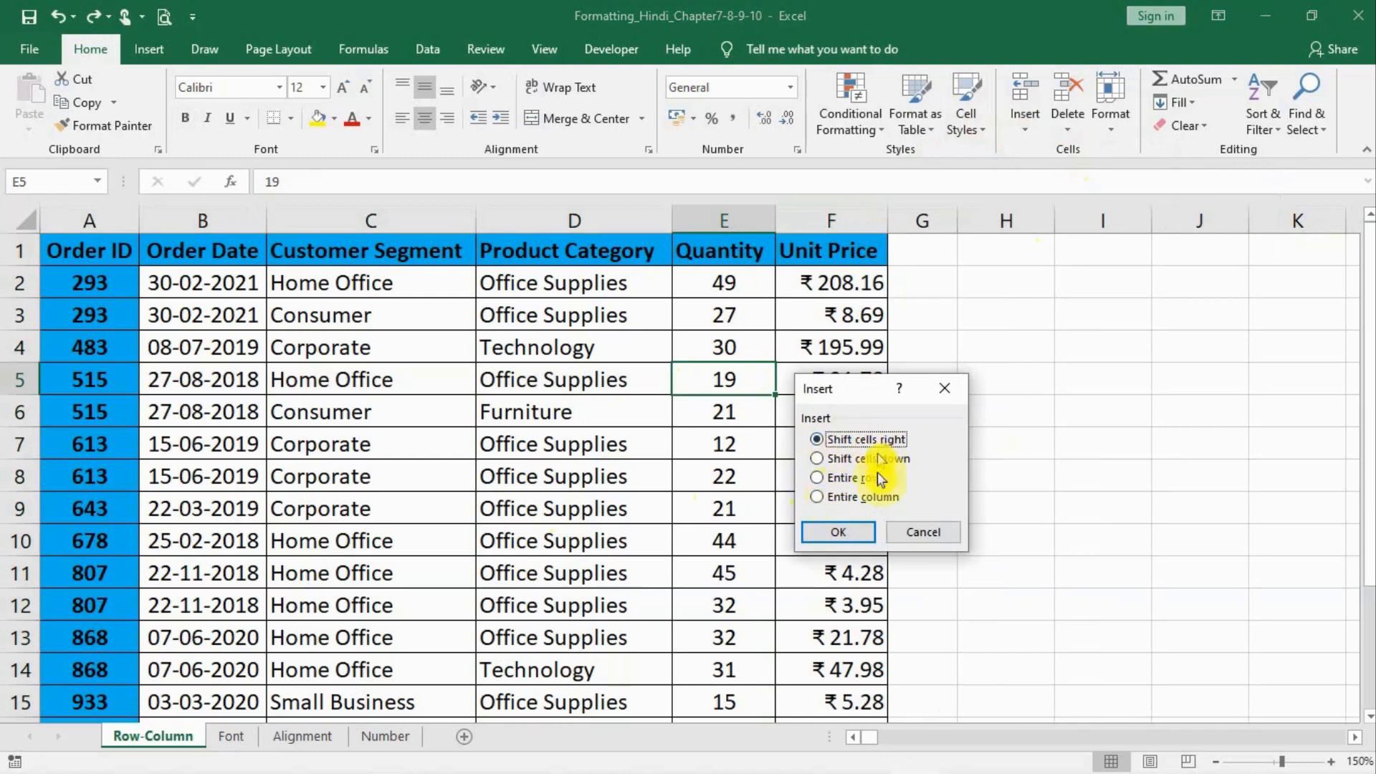
{"action": "left_click", "coordinate": [836, 536]}
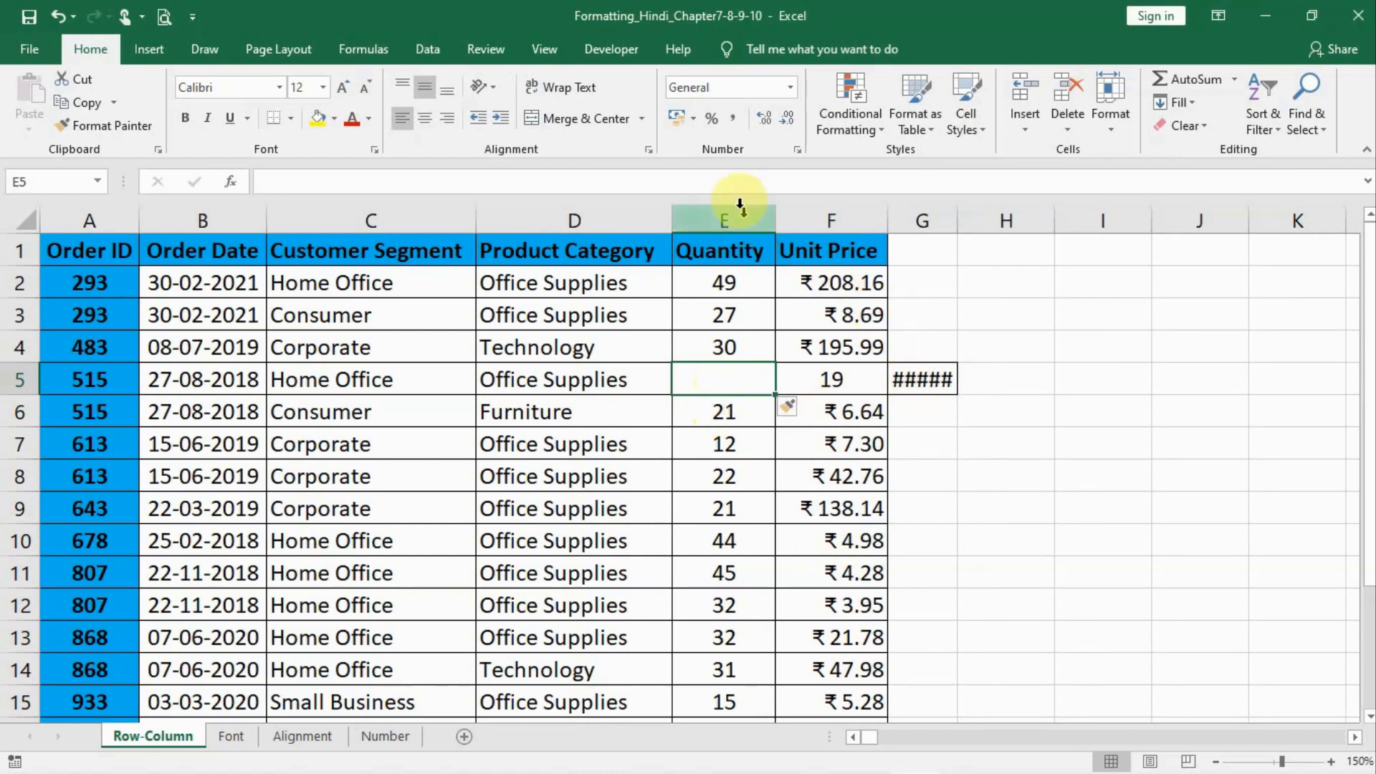
AutoFit the widths of columns E through H so the shifted price in G5 fits its cell.
{"action": "left_click_drag", "start_coordinate": [737, 210], "coordinate": [965, 213]}
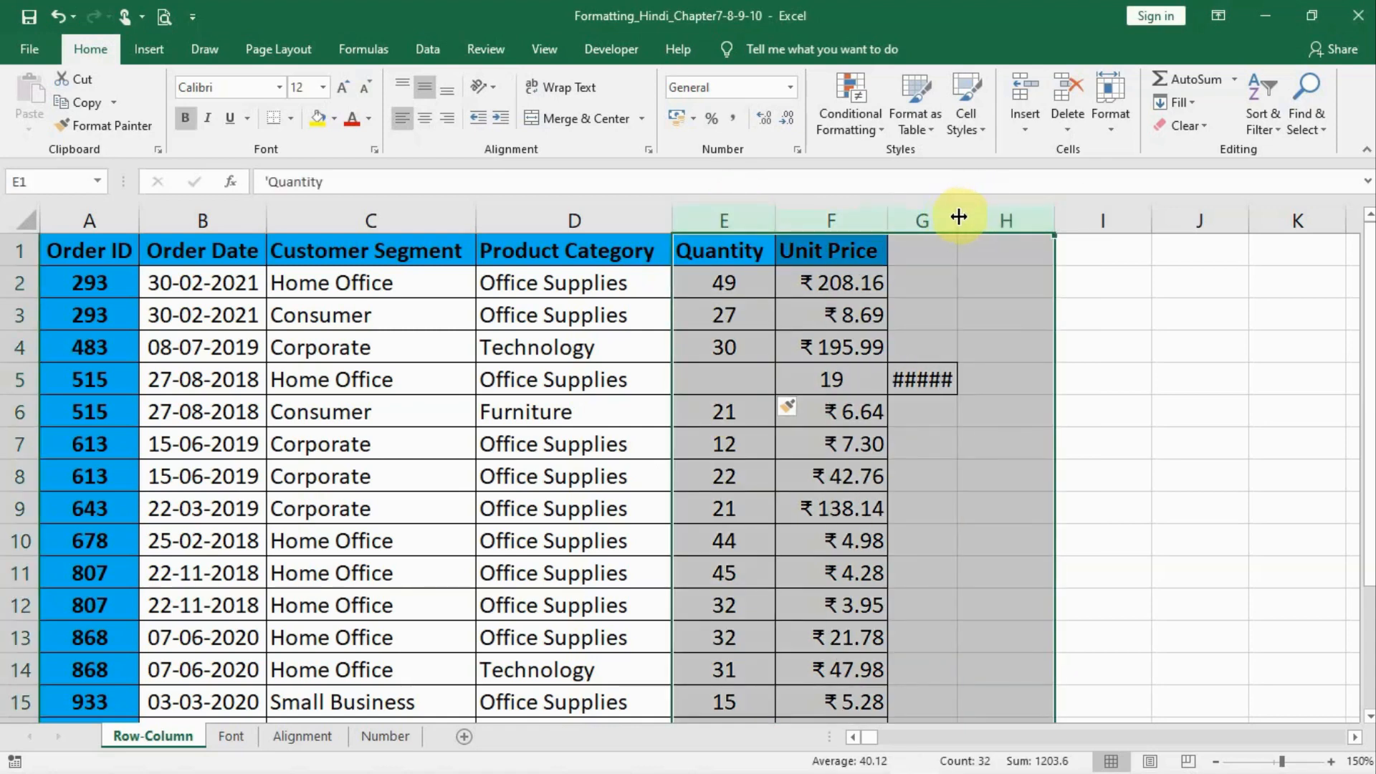
{"action": "double_click", "coordinate": [959, 216]}
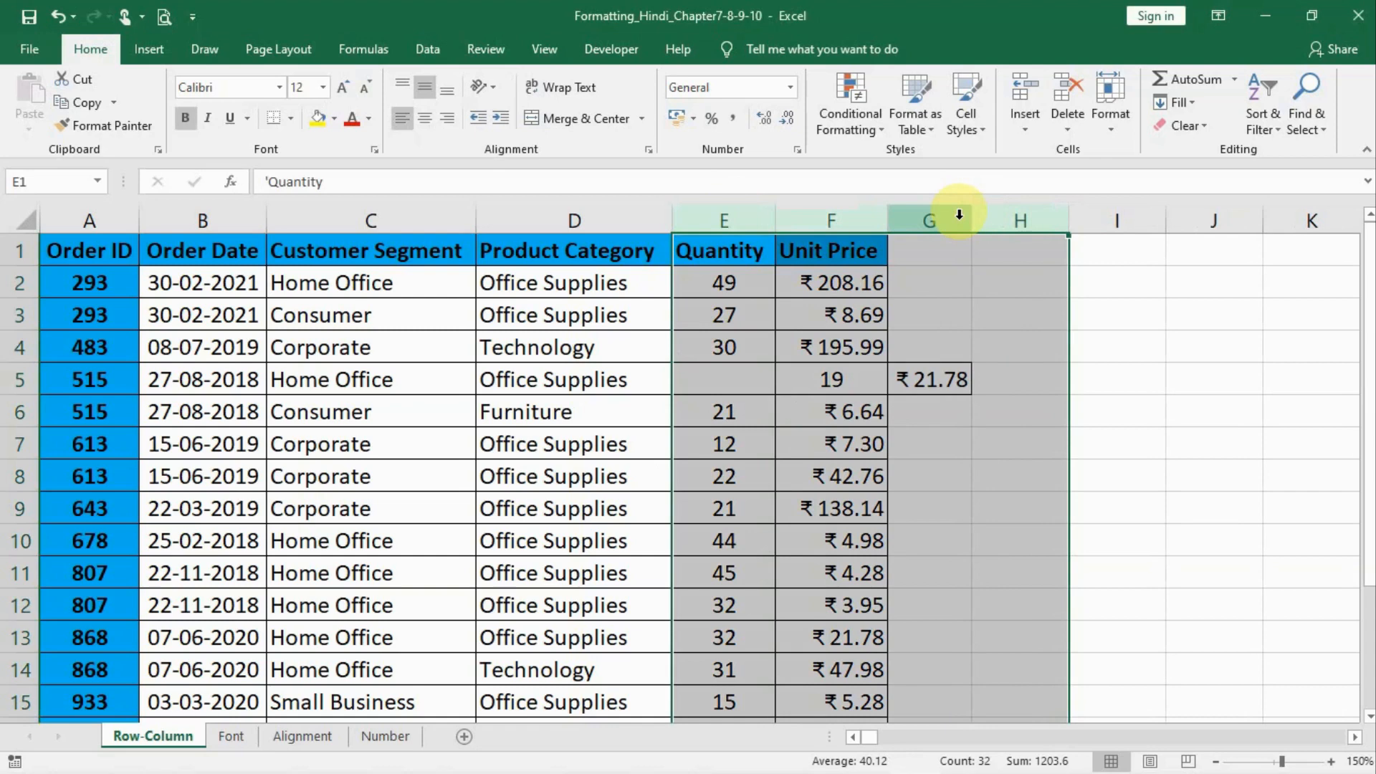
{"action": "left_click", "coordinate": [933, 384]}
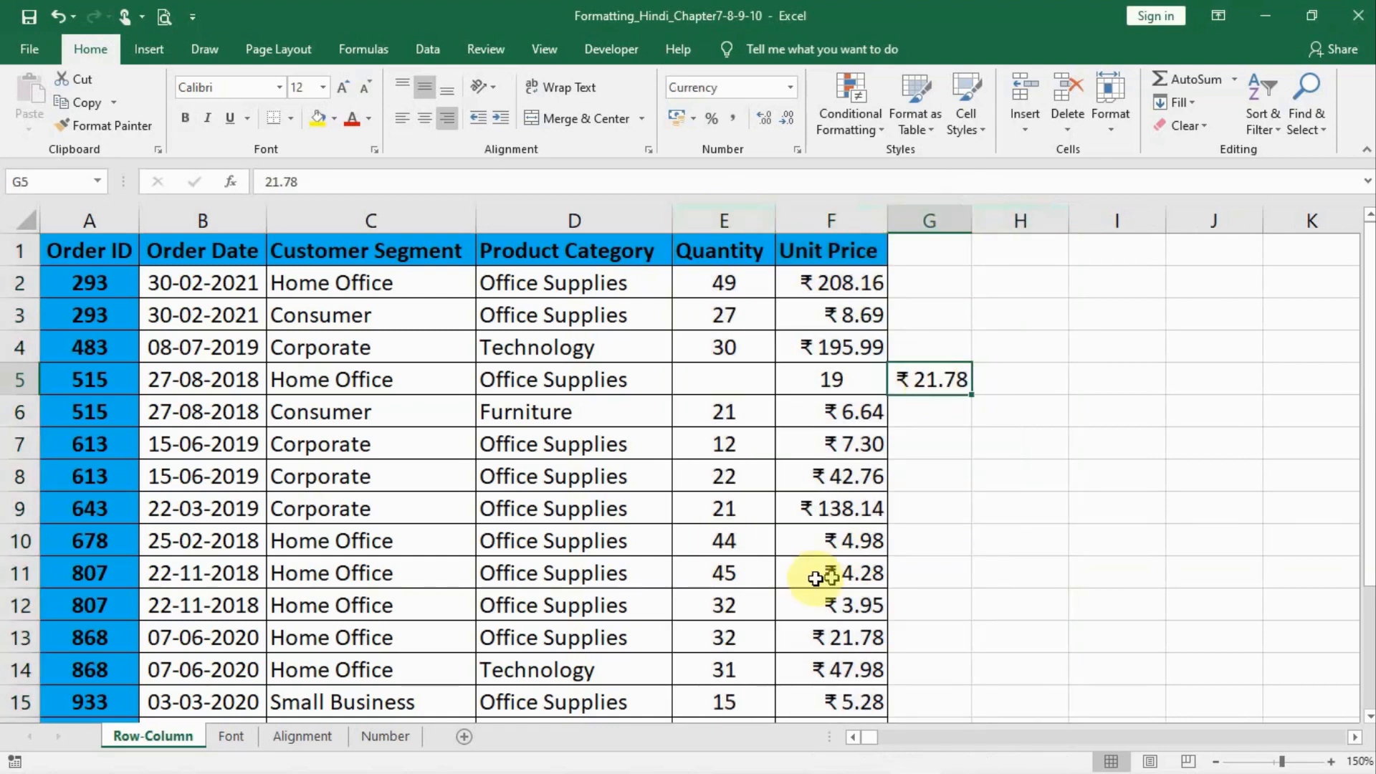
Undo the column width AutoFit and the insertion of the blank cell at E5.
{"action": "key", "text": "ctrl+z"}
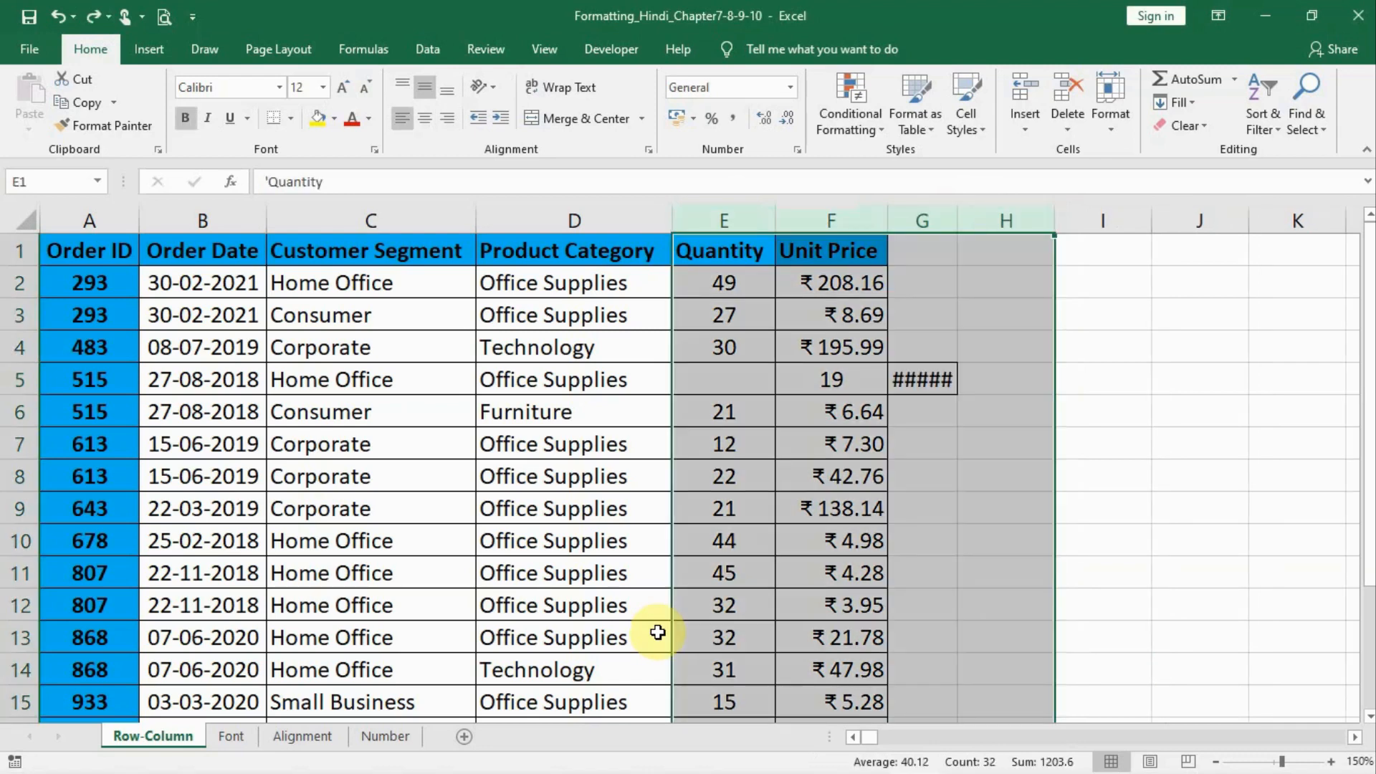
{"action": "key", "text": "ctrl+z"}
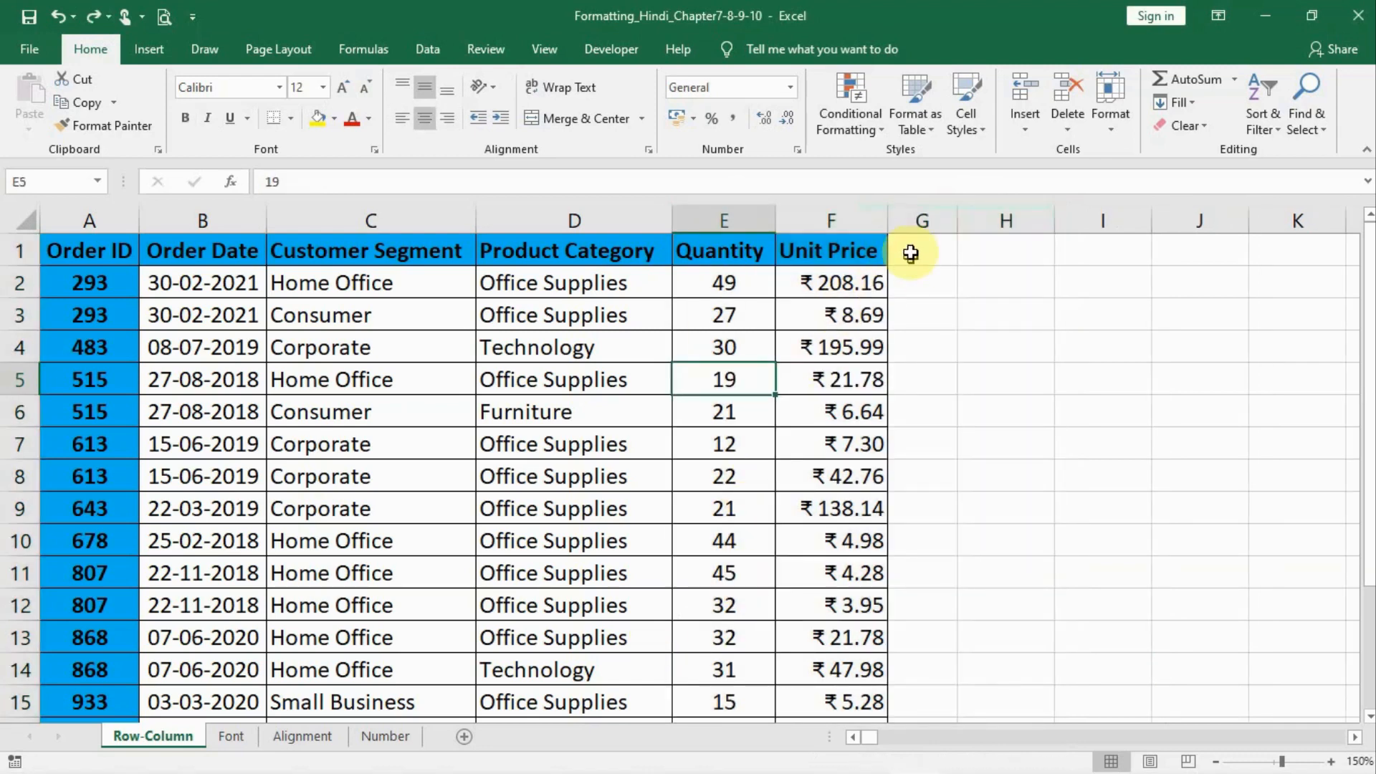
{"action": "left_click", "coordinate": [1026, 131]}
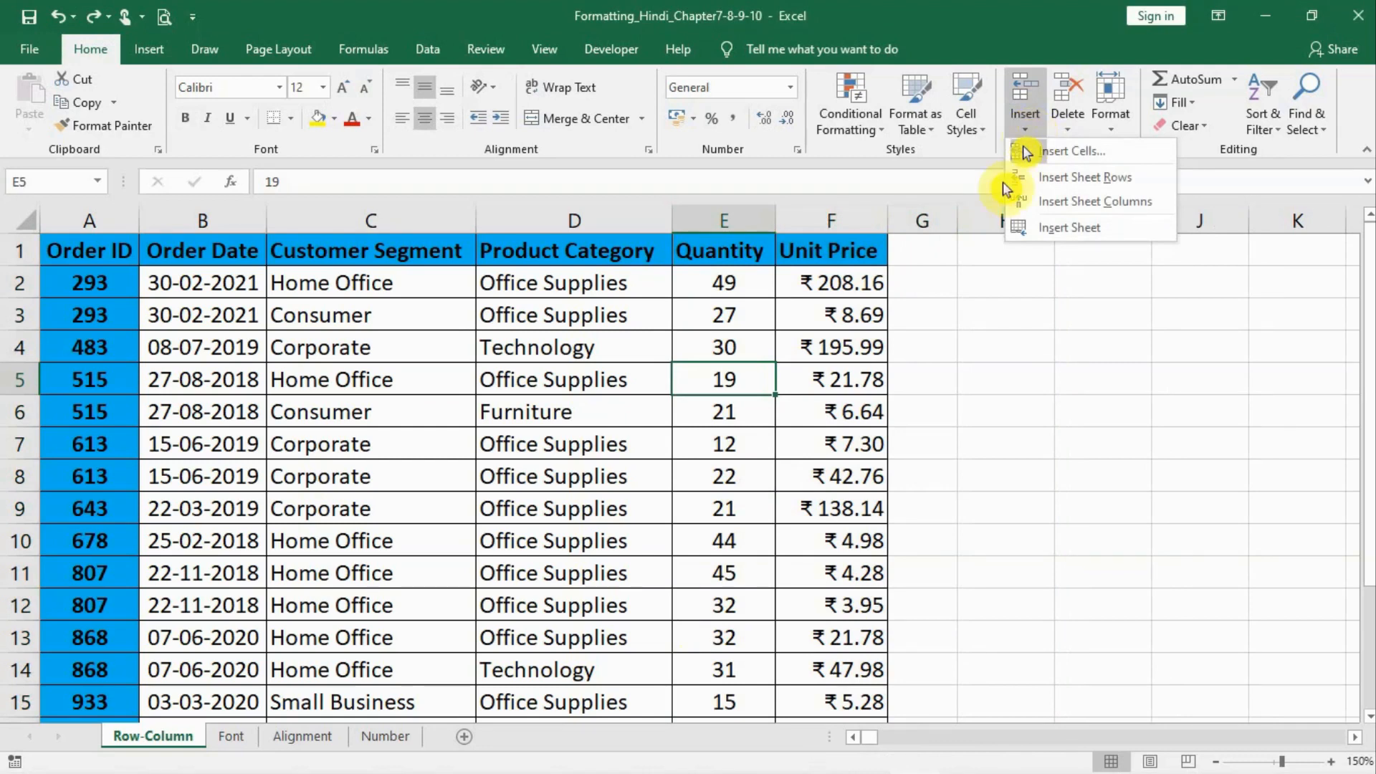
{"action": "left_click", "coordinate": [924, 294]}
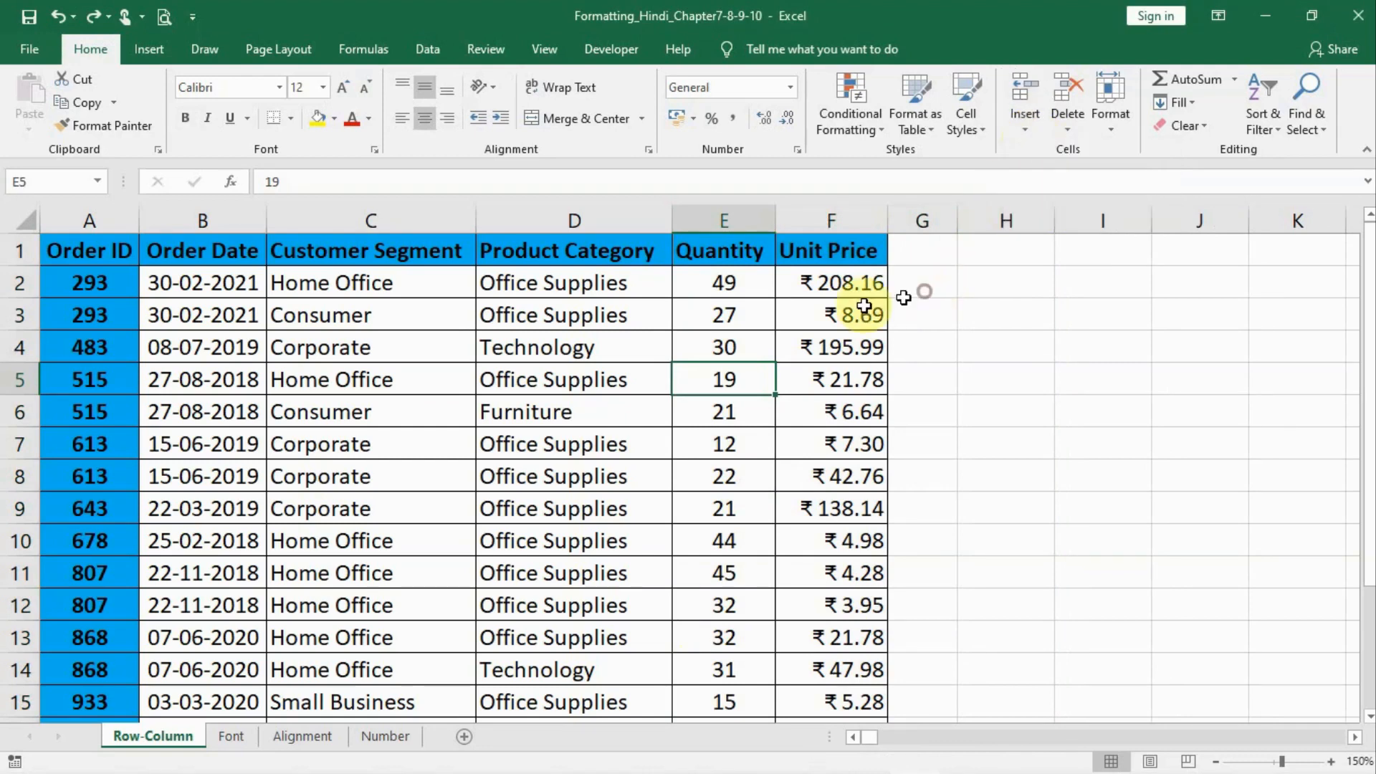
Insert a blank column between the Product Category and Quantity columns.
{"action": "left_click", "coordinate": [705, 210]}
{"action": "right_click", "coordinate": [705, 211]}
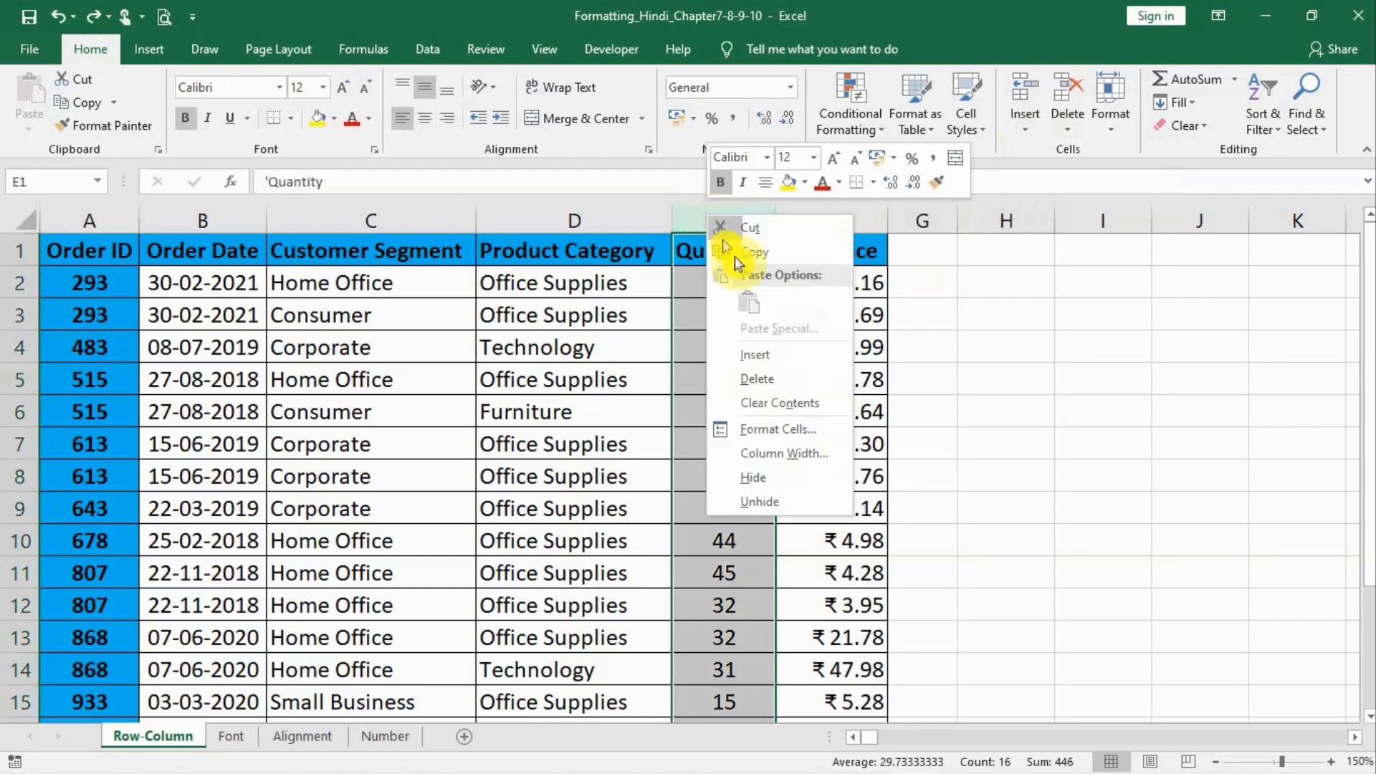
{"action": "left_click", "coordinate": [777, 362]}
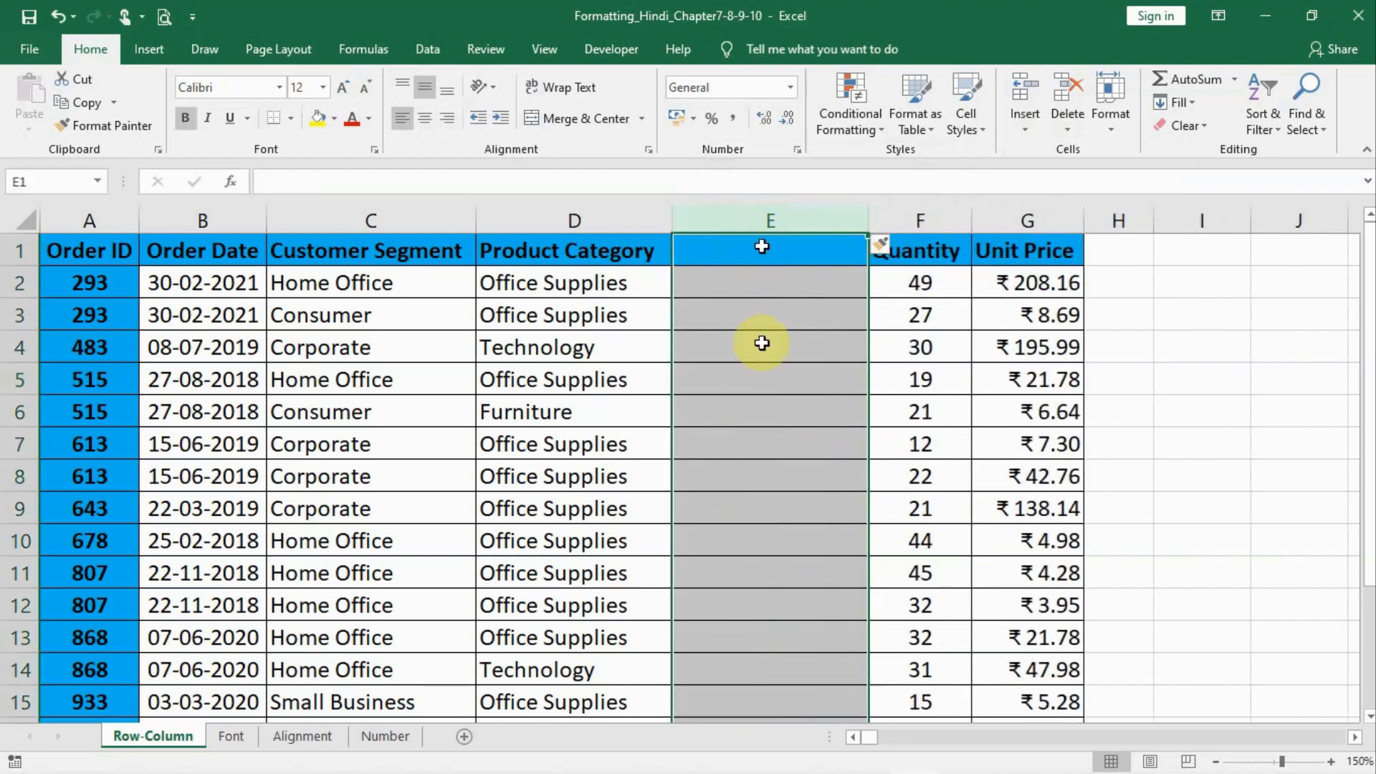
{"action": "left_click", "coordinate": [740, 217]}
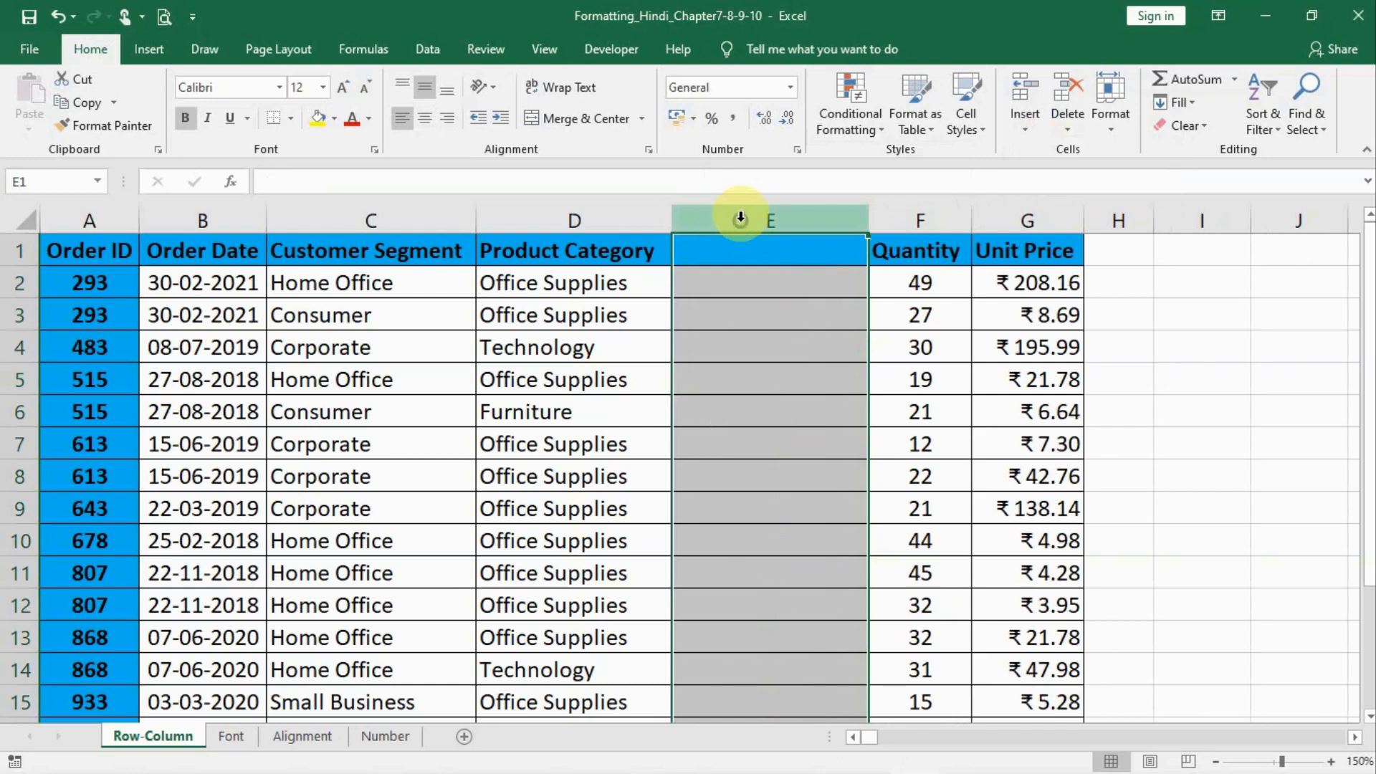
{"action": "right_click", "coordinate": [741, 217]}
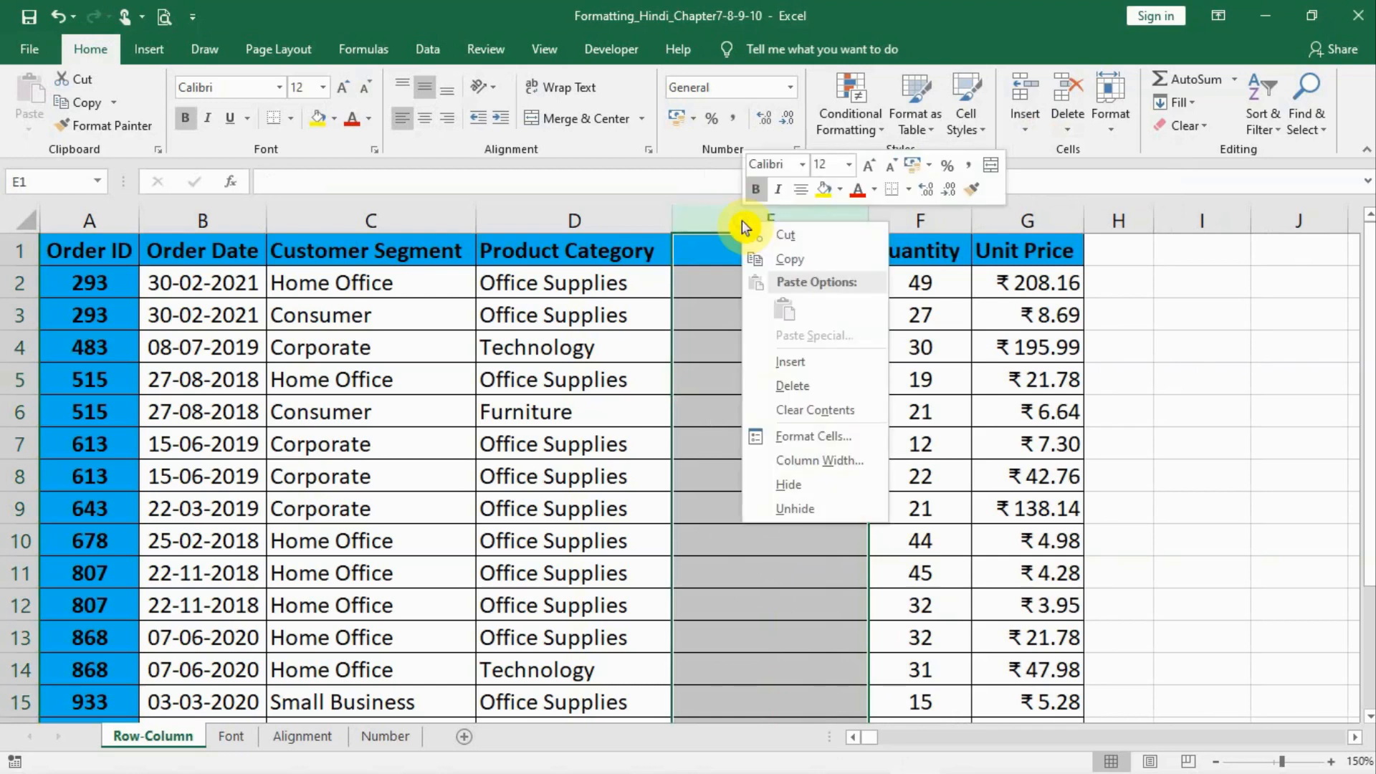
{"action": "left_click", "coordinate": [724, 550]}
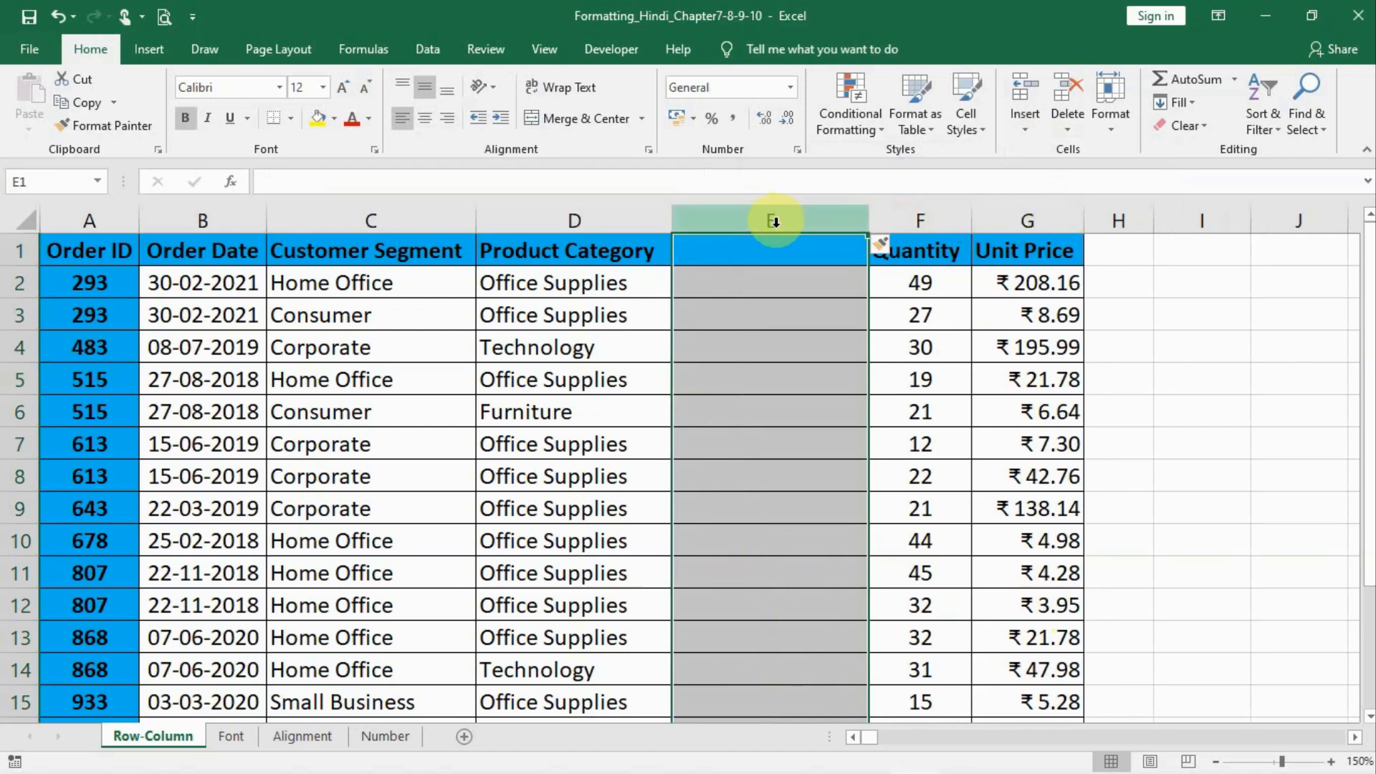
Delete the blank column E and the Unit Price column G together.
{"action": "left_click", "coordinate": [1041, 219], "text": "ctrl"}
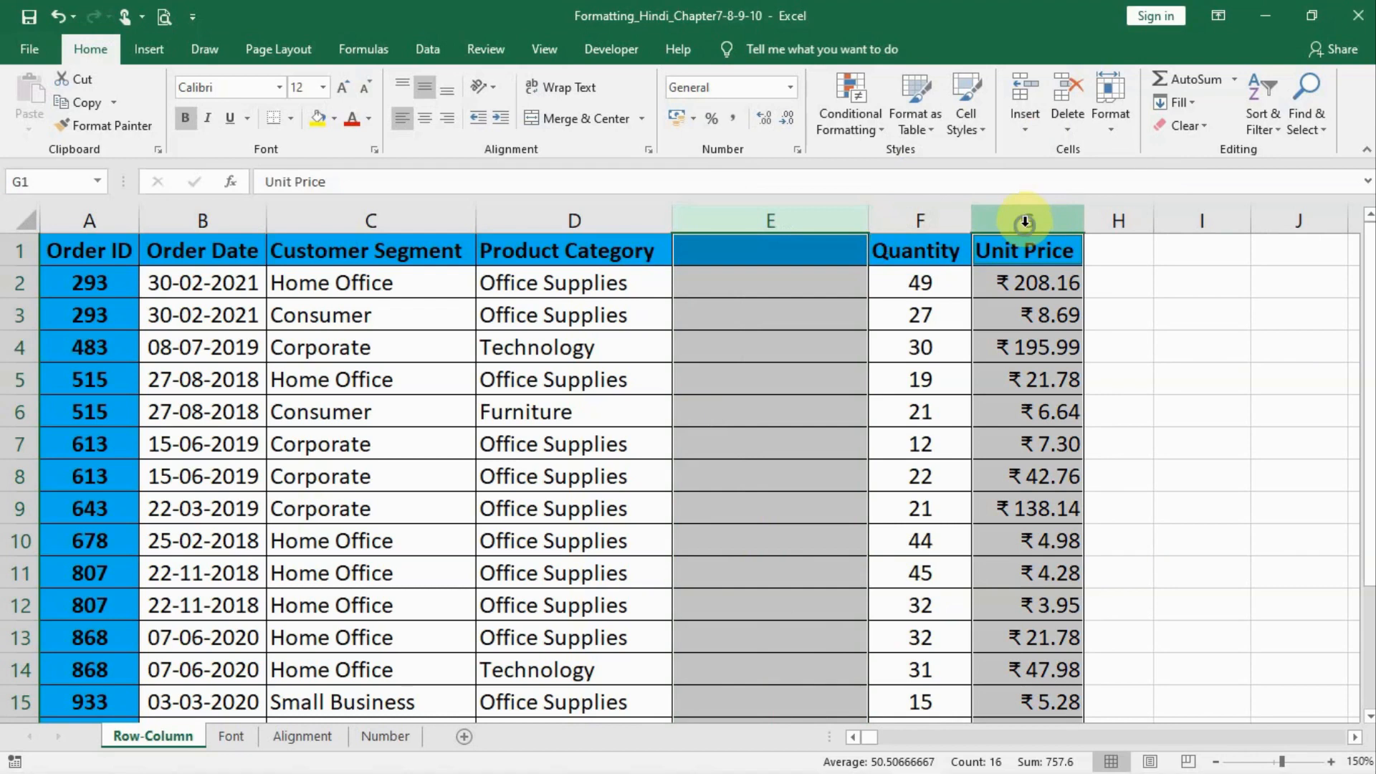
{"action": "right_click", "coordinate": [1026, 222]}
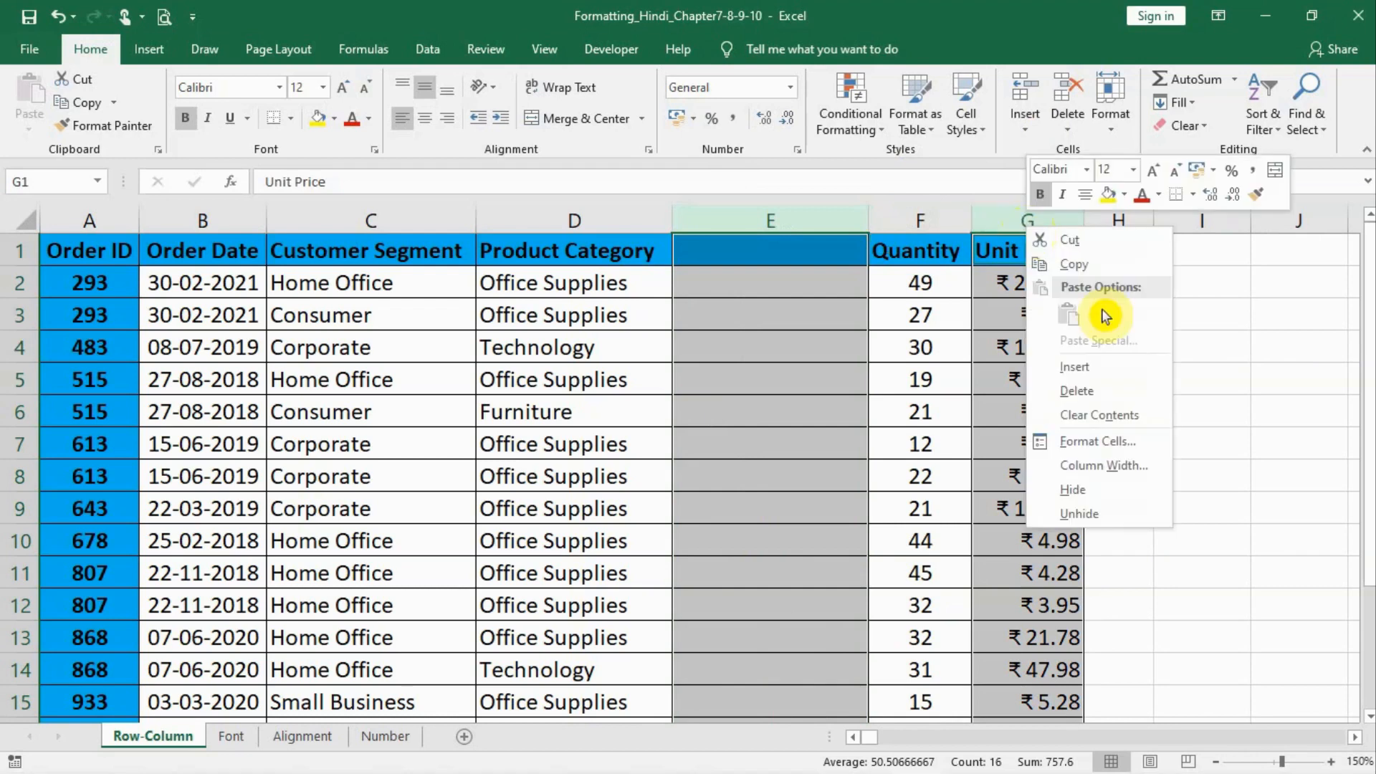
{"action": "left_click", "coordinate": [1098, 390]}
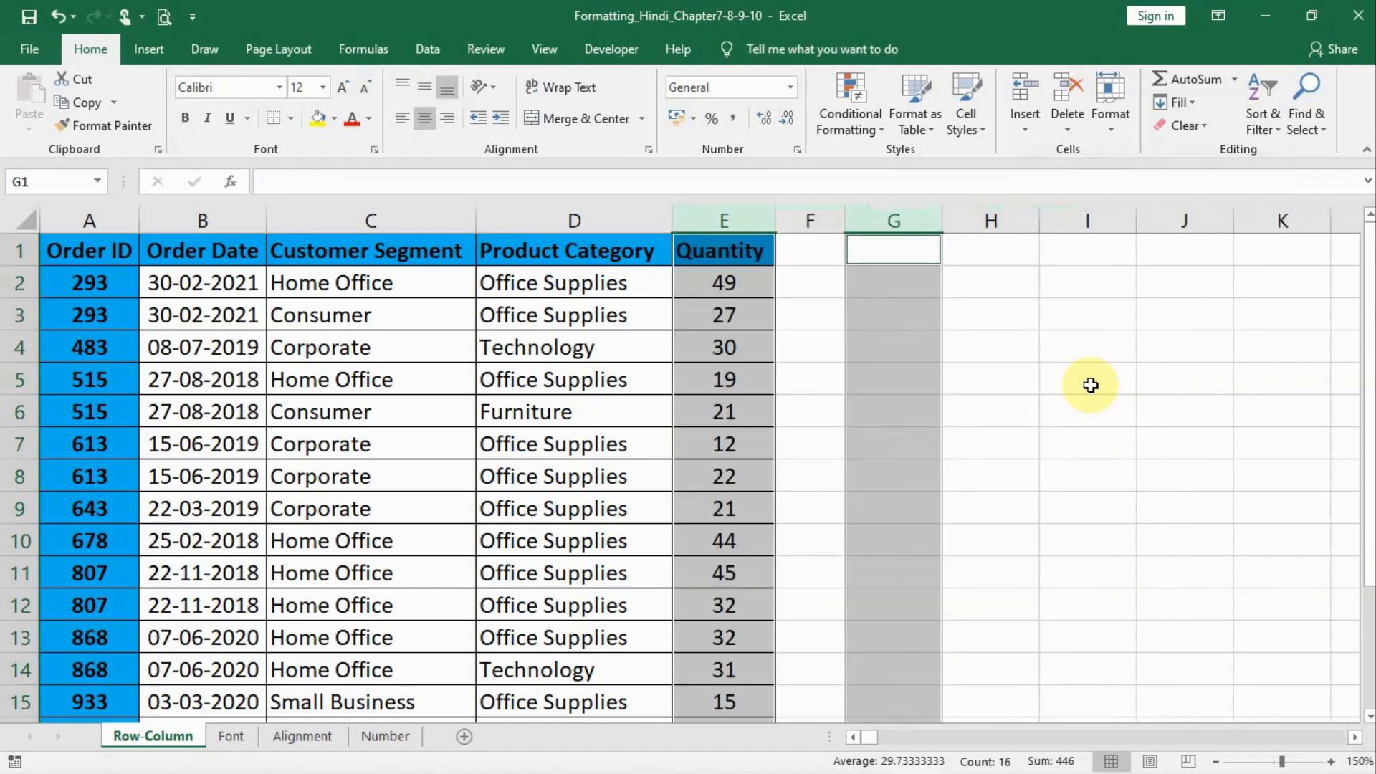
Undo the deletion of the blank column and the Unit Price column.
{"action": "left_click", "coordinate": [1092, 437]}
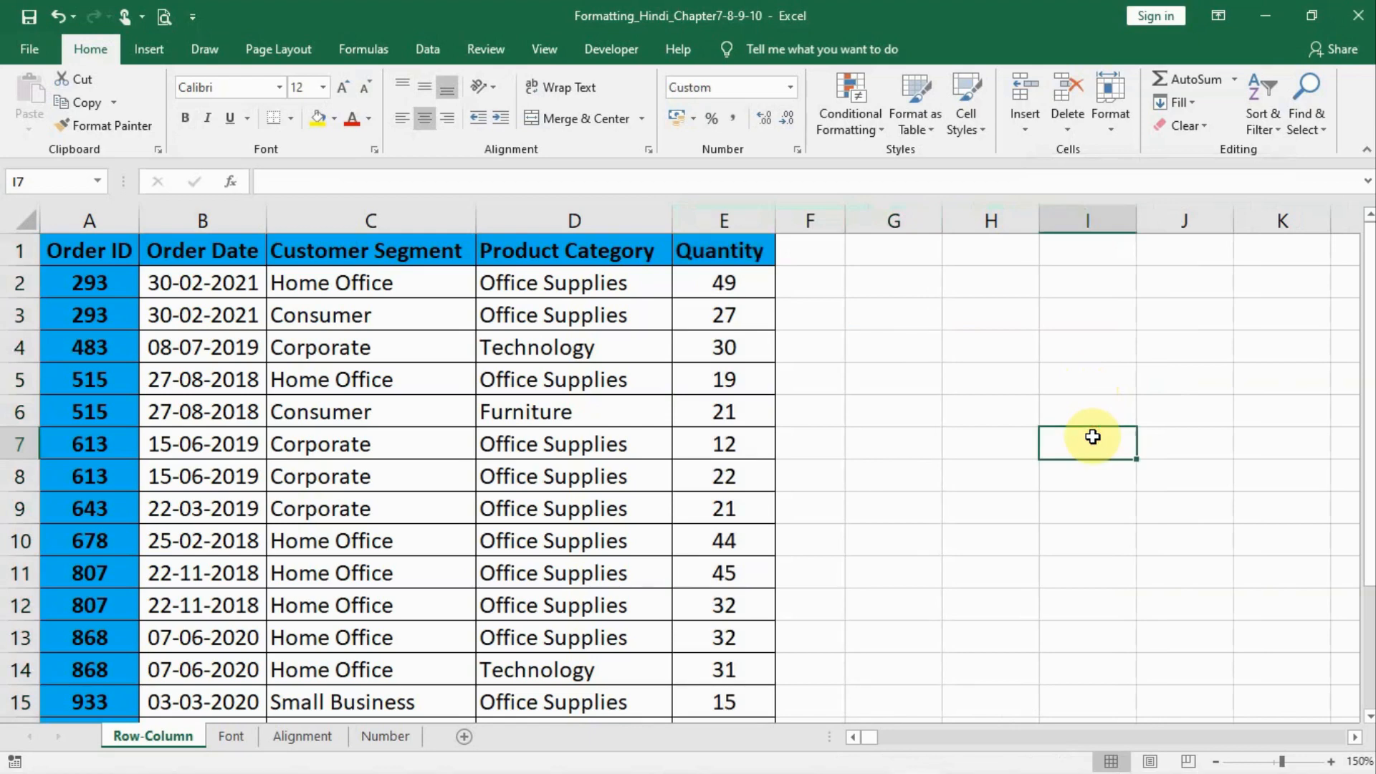
{"action": "key", "text": "ctrl+z"}
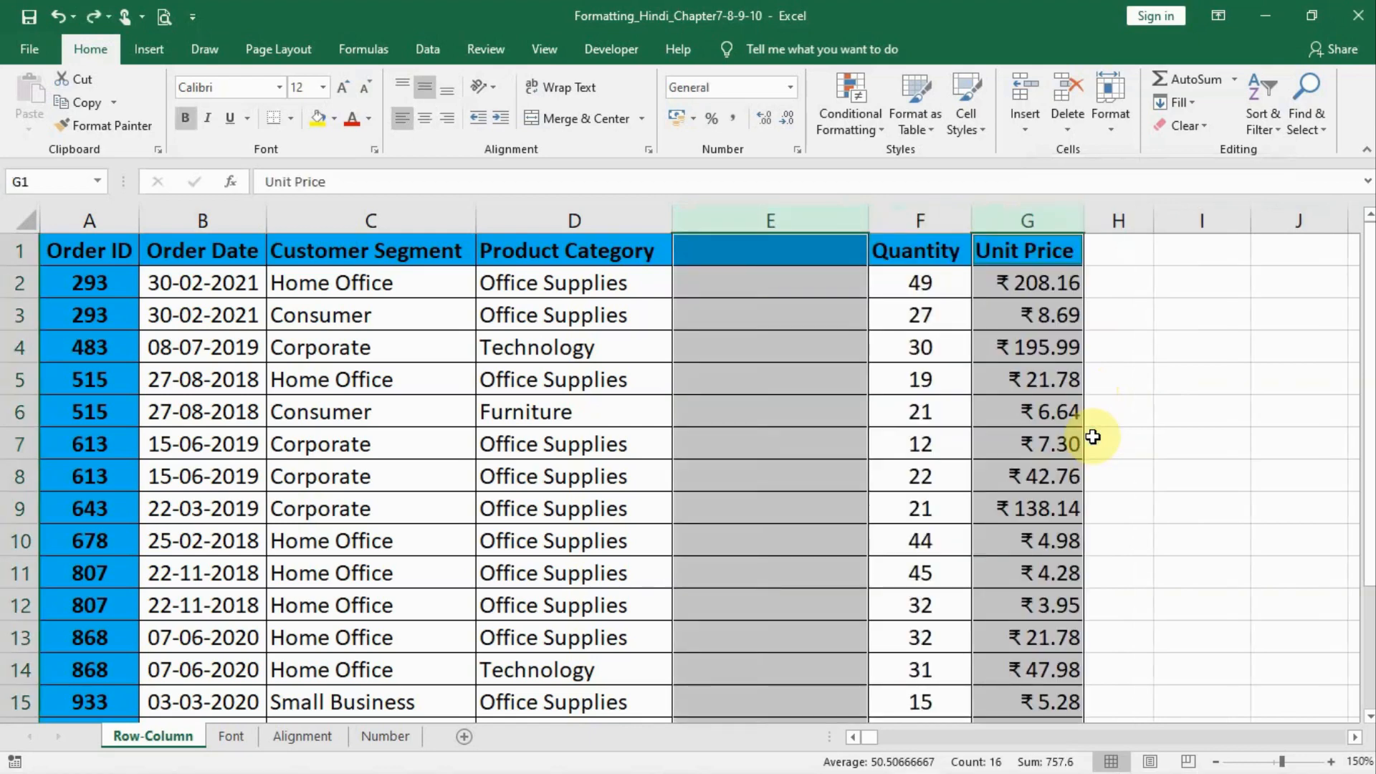
{"action": "left_click", "coordinate": [956, 437]}
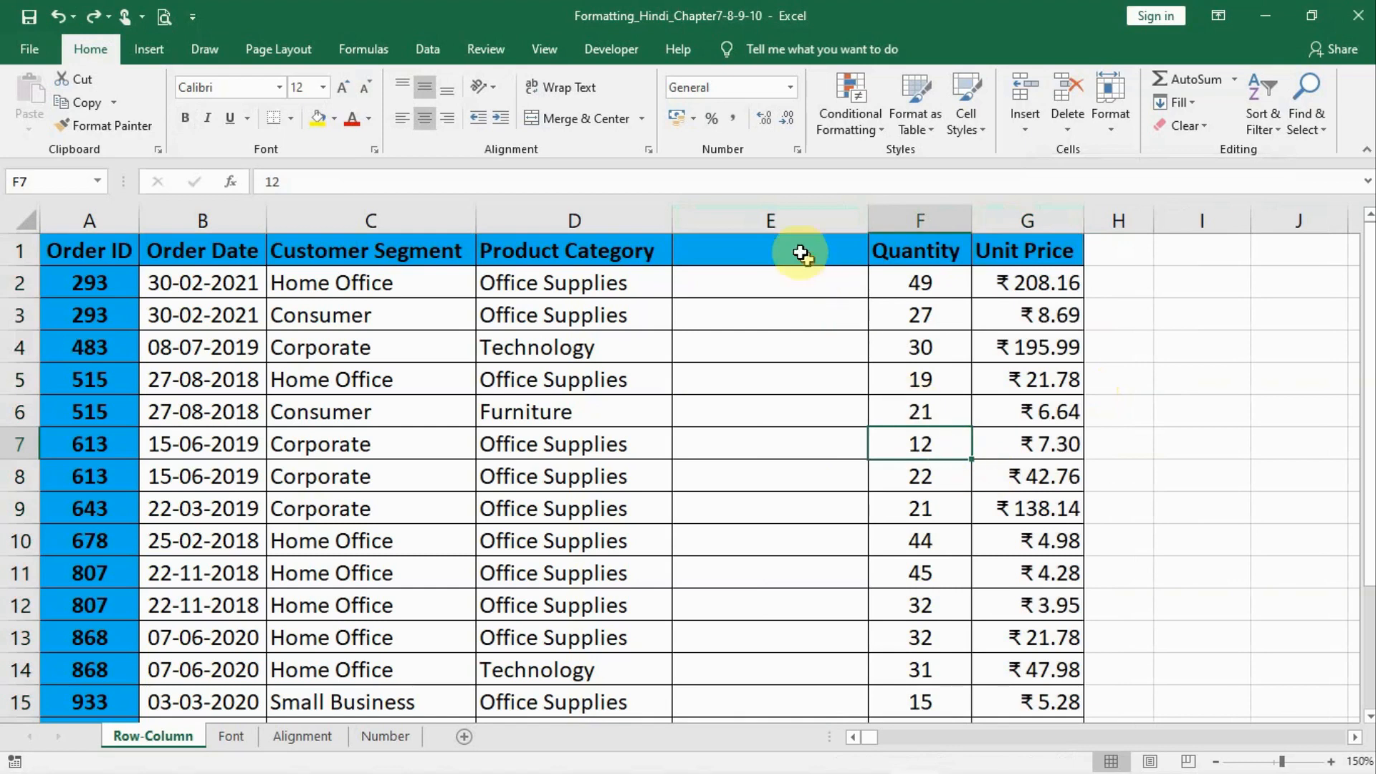
Delete only the blank sheet column E between Product Category and Quantity.
{"action": "left_click", "coordinate": [755, 213]}
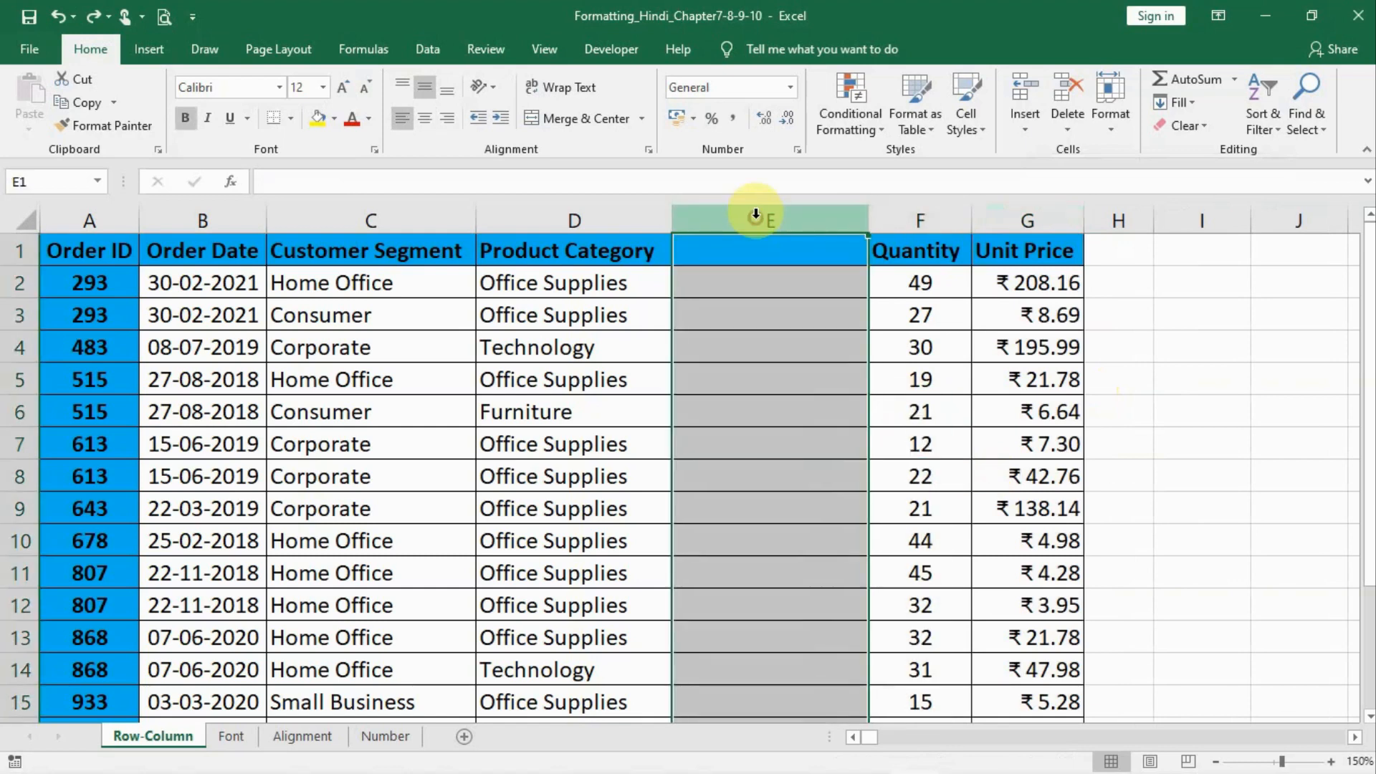
{"action": "left_click", "coordinate": [1067, 129]}
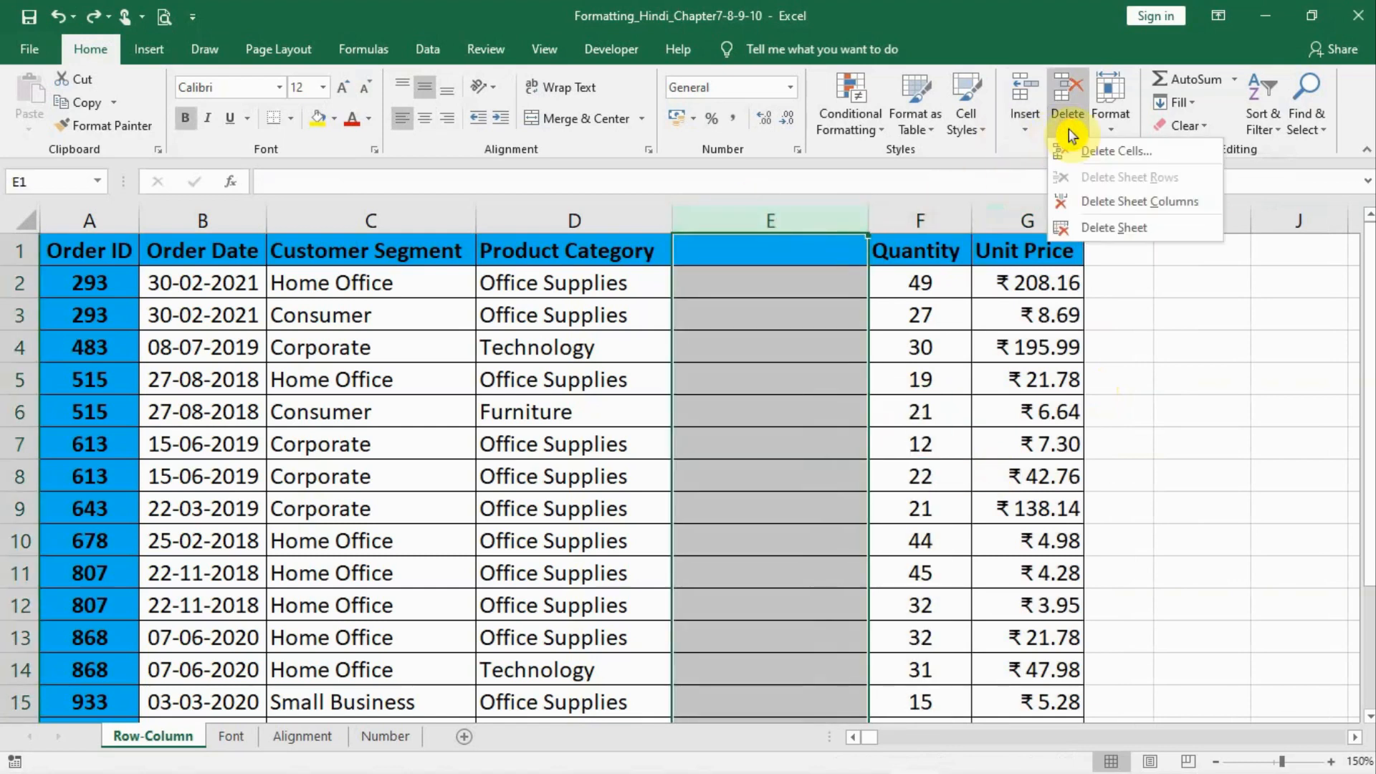
{"action": "left_click", "coordinate": [1129, 201]}
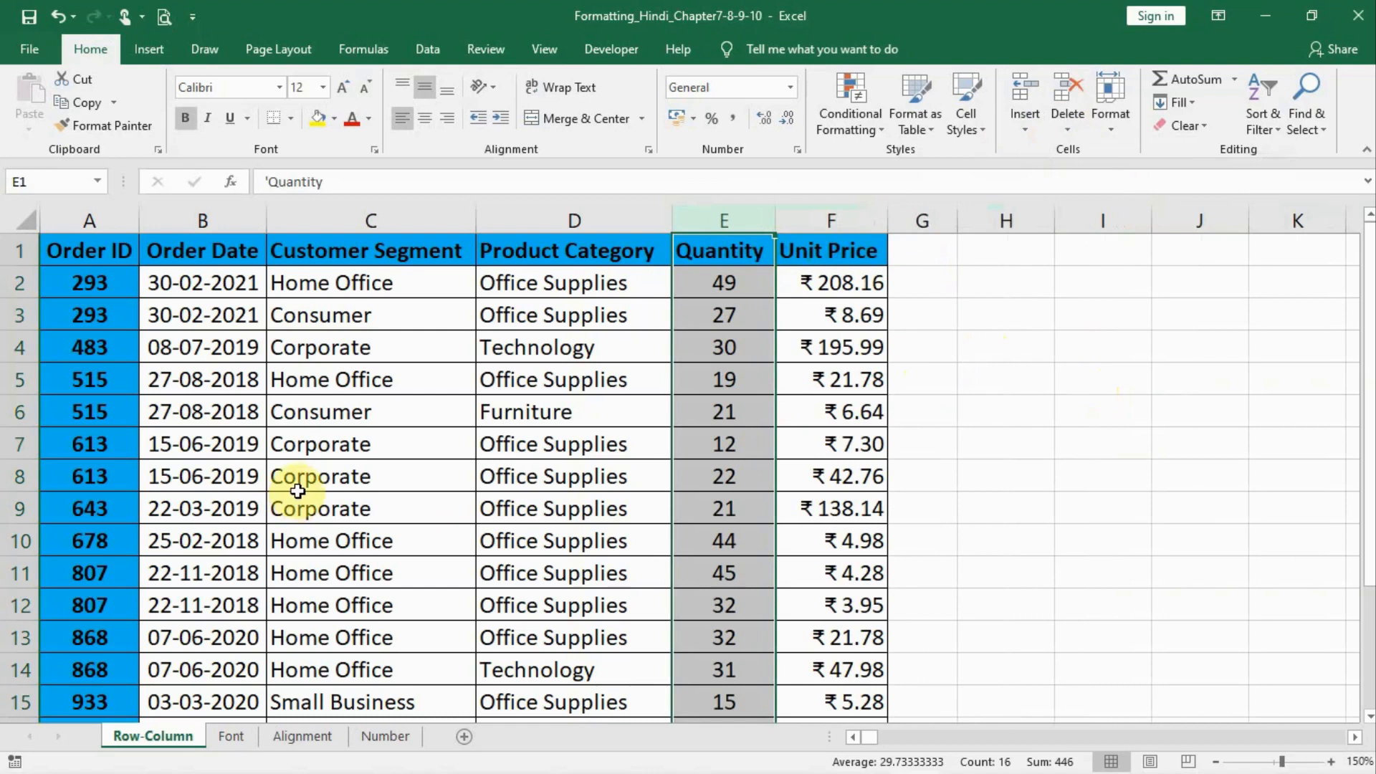
Set the height of row 5 to 25.
{"action": "left_click", "coordinate": [1117, 129]}
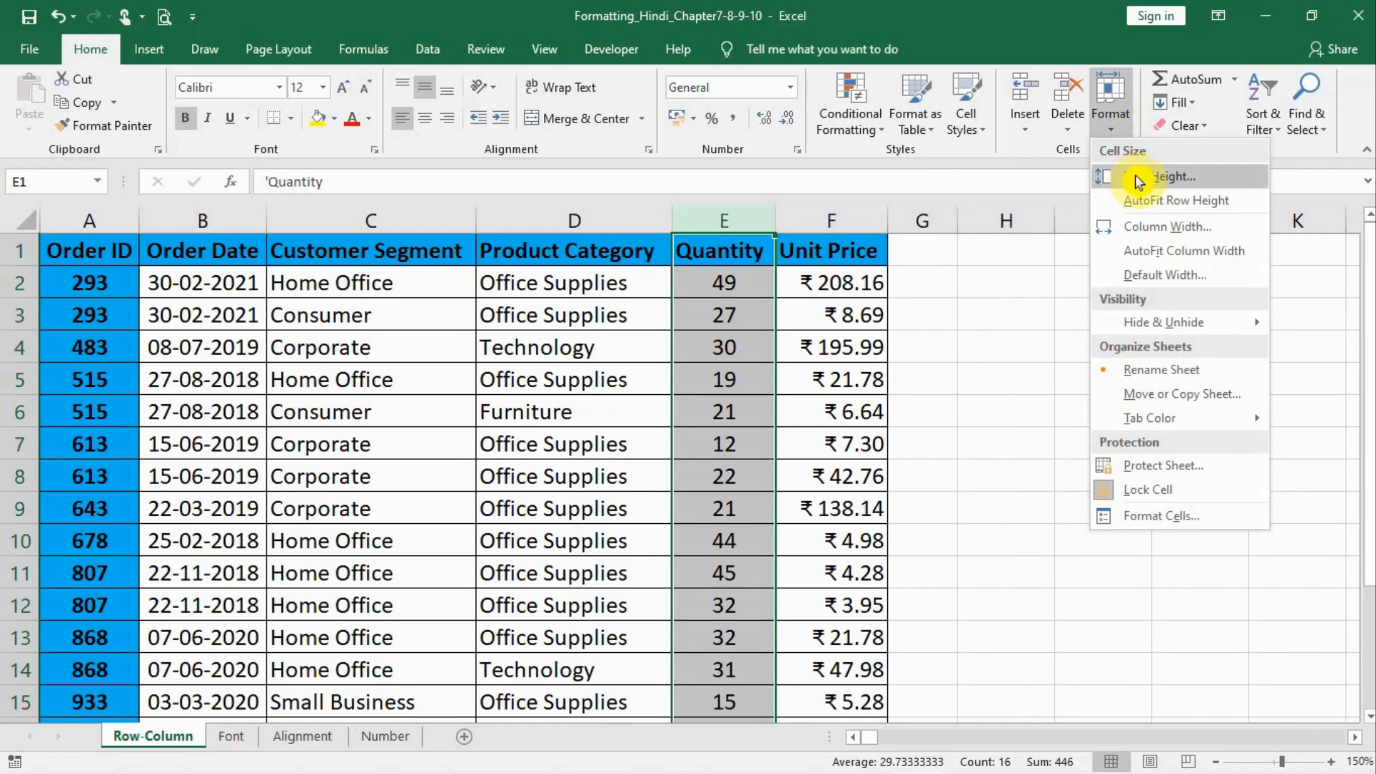
{"action": "key", "text": "Escape"}
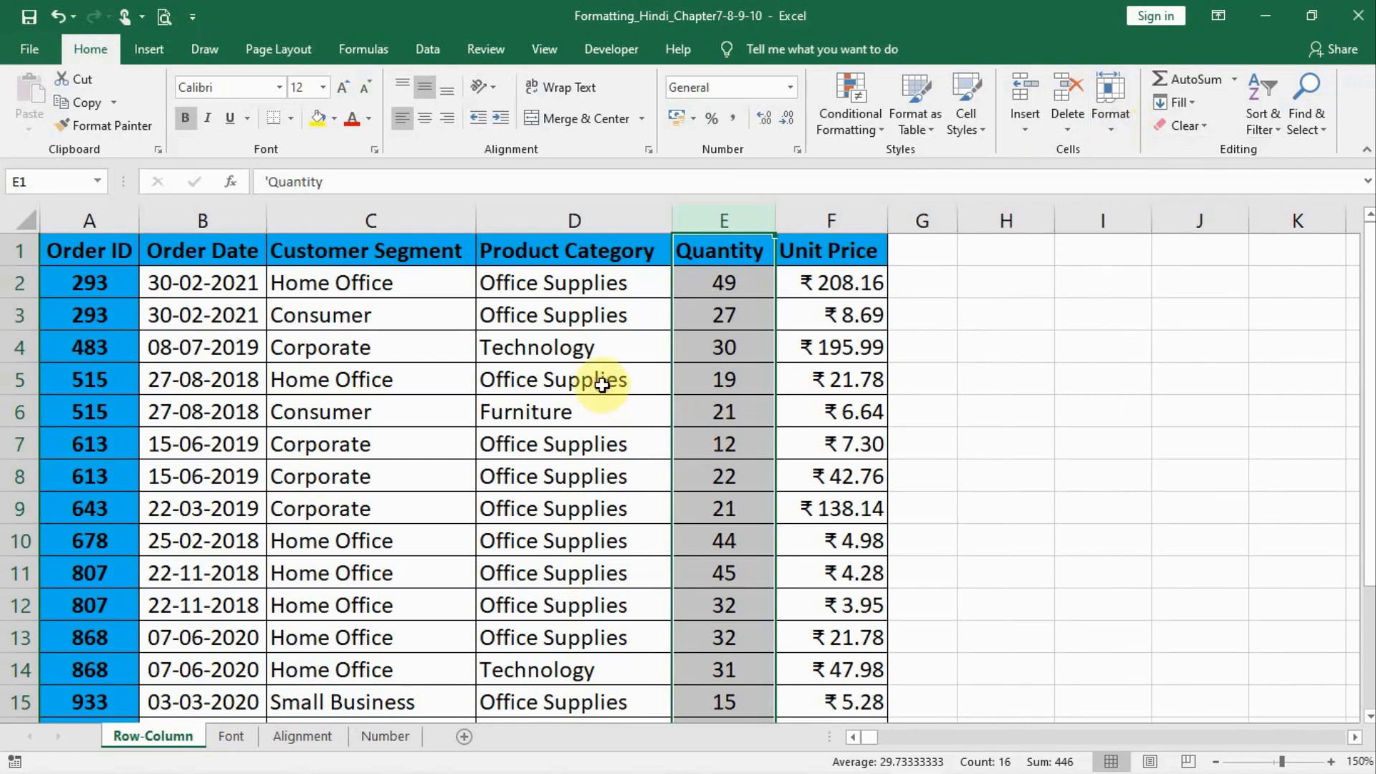
{"action": "left_click", "coordinate": [335, 377]}
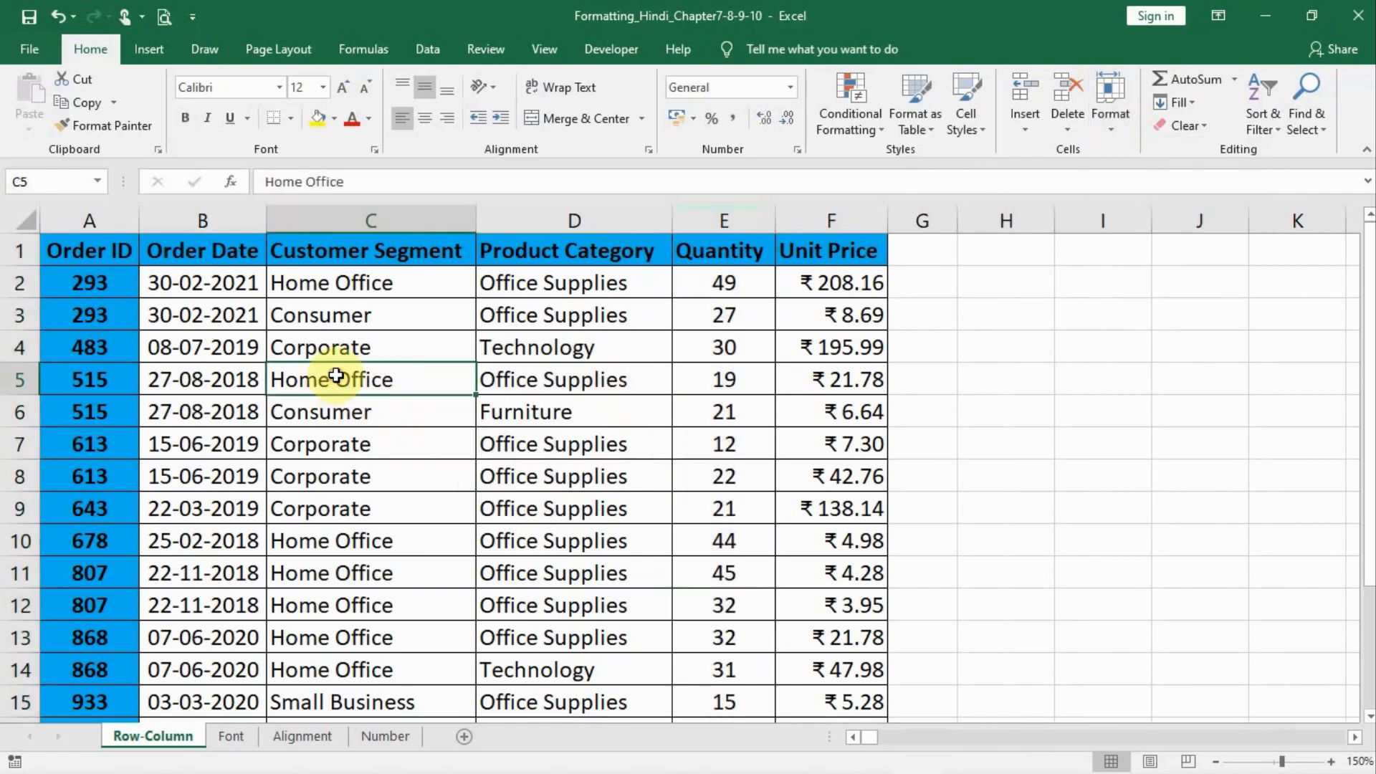
{"action": "left_click", "coordinate": [1111, 126]}
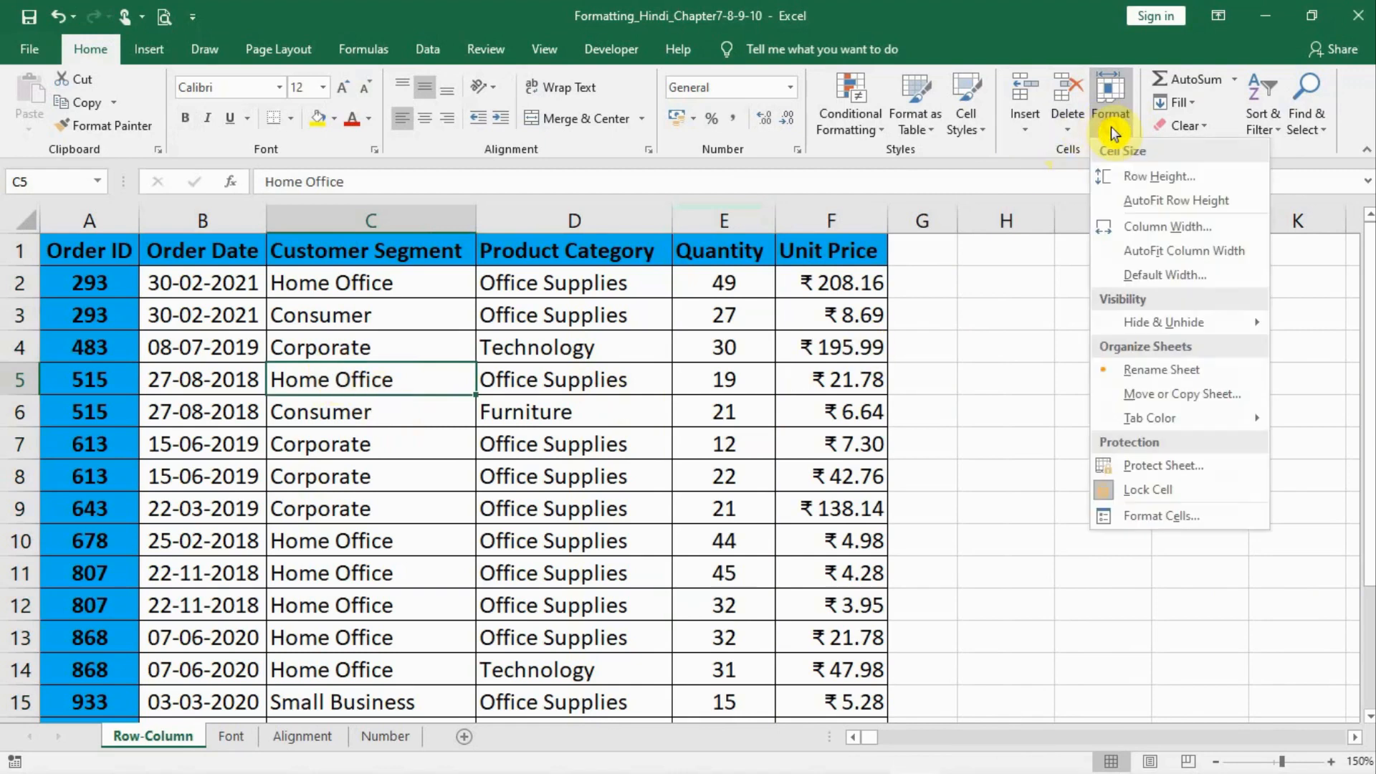
{"action": "left_click", "coordinate": [1156, 179]}
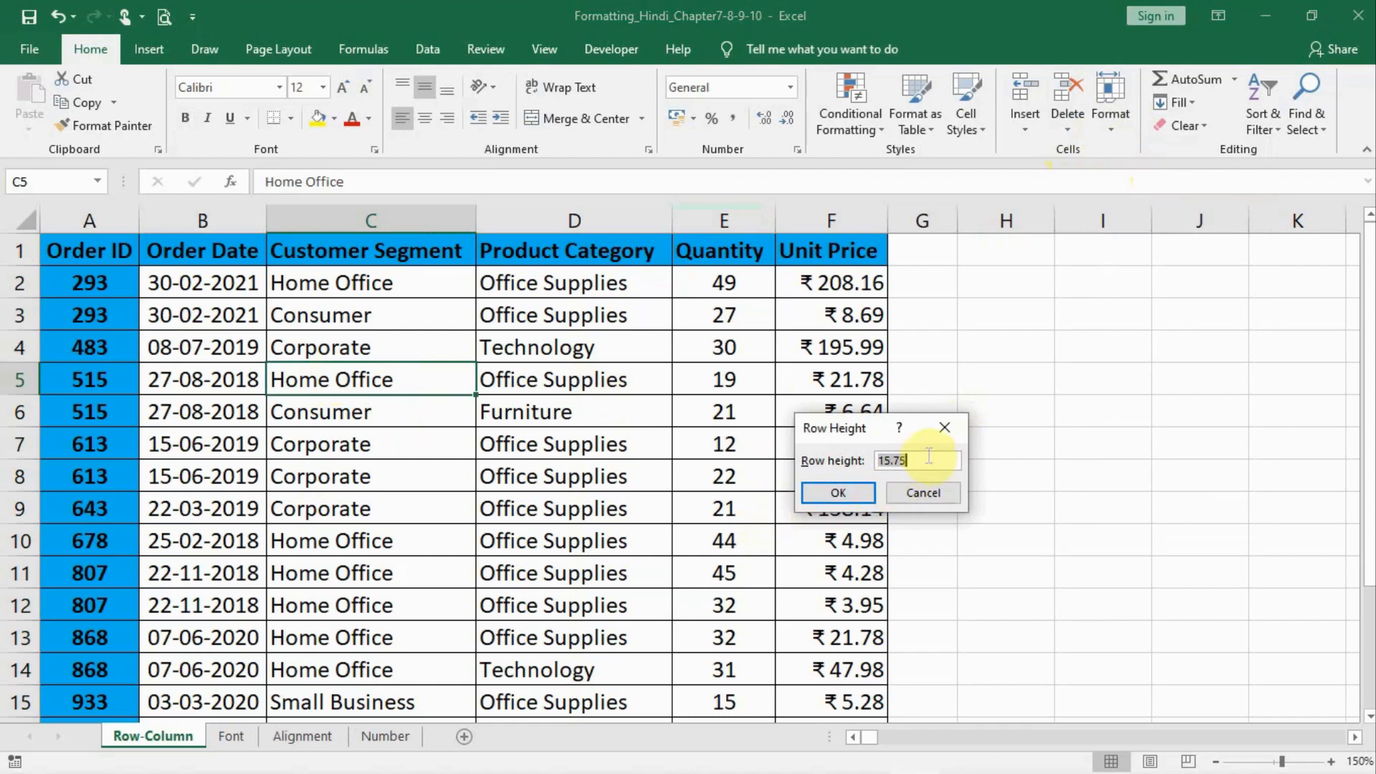
{"action": "type", "text": "25"}
{"action": "left_click", "coordinate": [849, 491]}
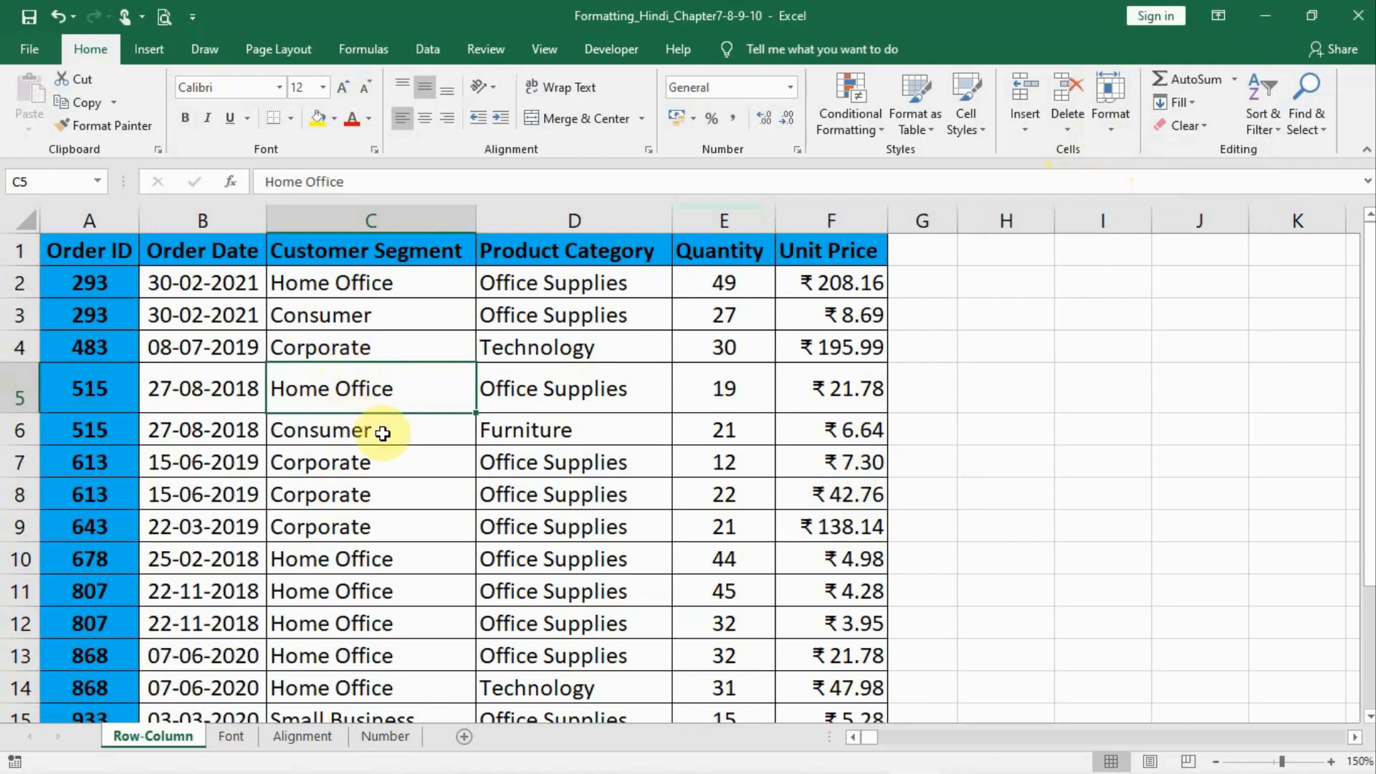
Set the width of the Customer Segment column C to 30.
{"action": "left_click", "coordinate": [1121, 131]}
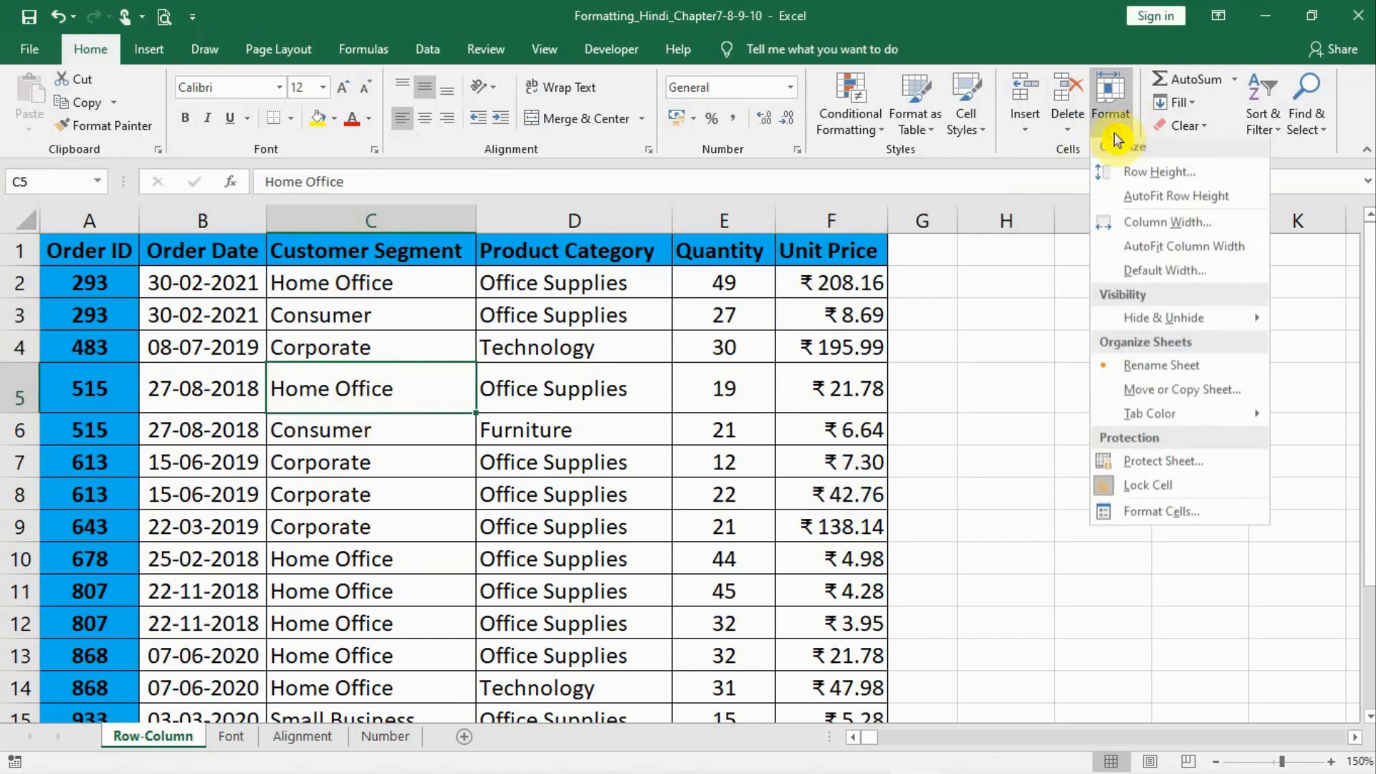
{"action": "left_click", "coordinate": [1182, 235]}
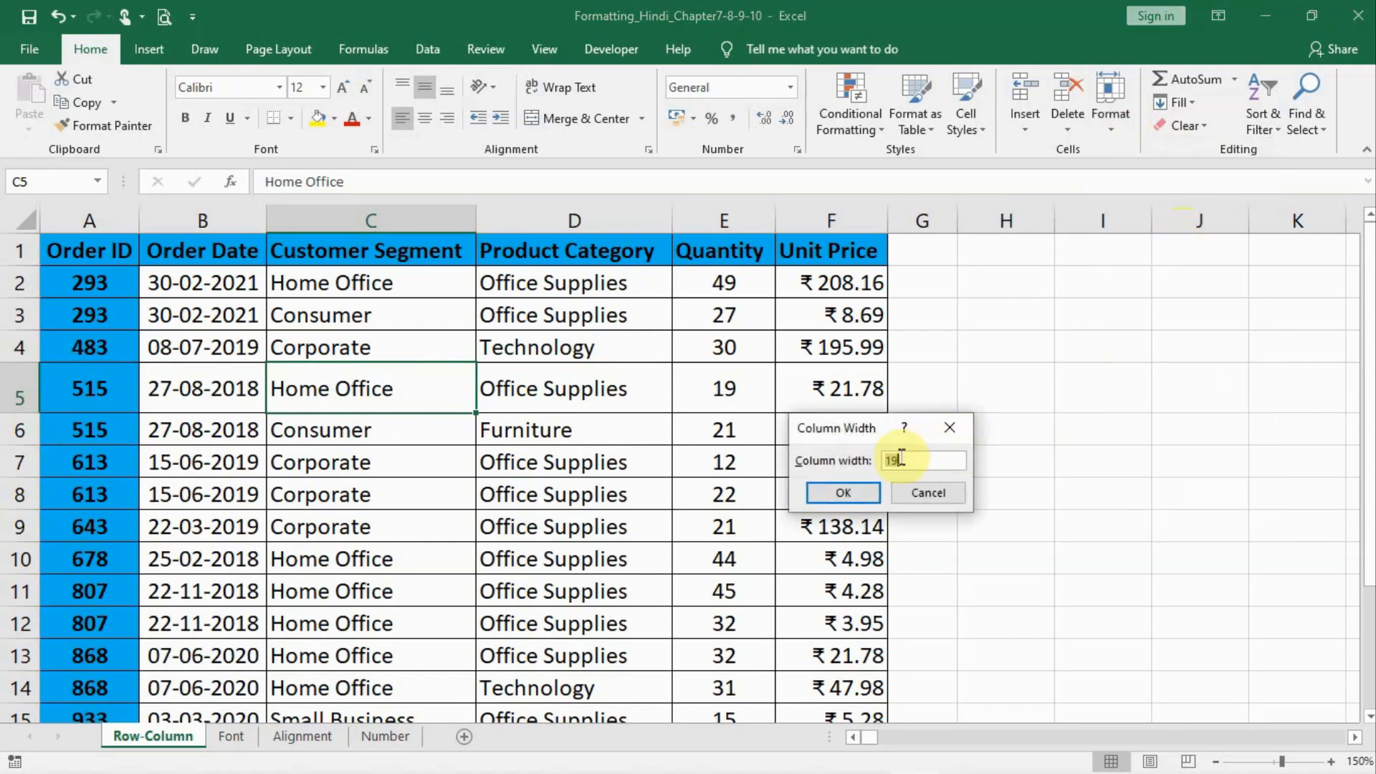
{"action": "type", "text": "30"}
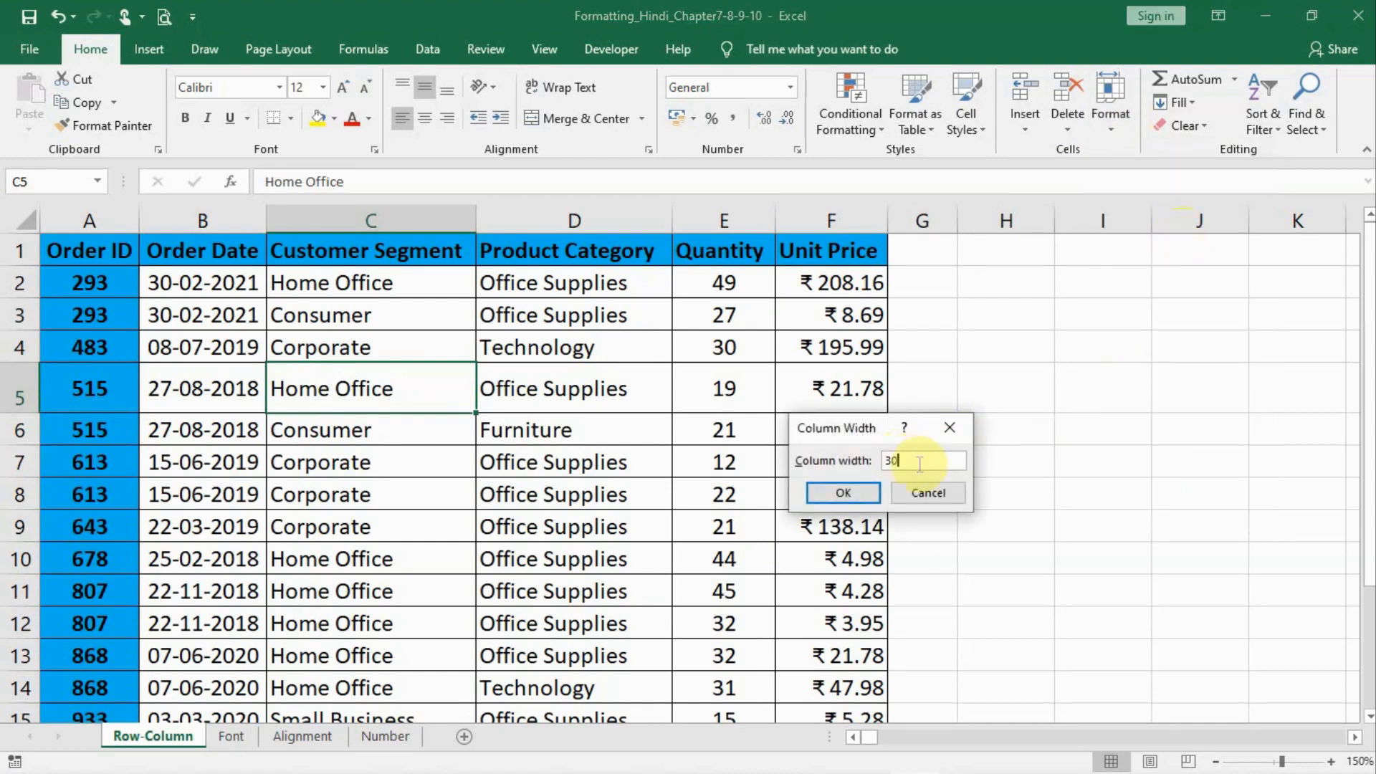
{"action": "left_click", "coordinate": [849, 493]}
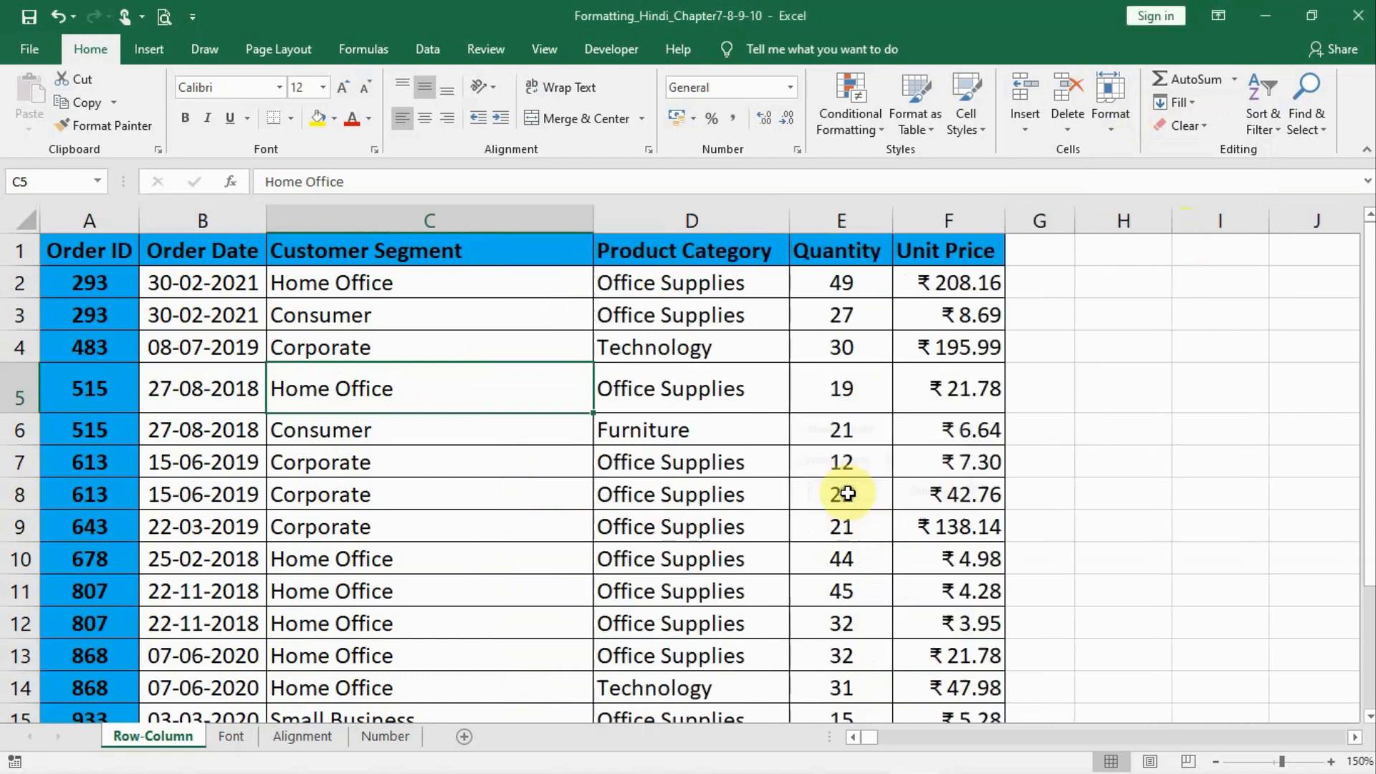
{"action": "left_click", "coordinate": [699, 553]}
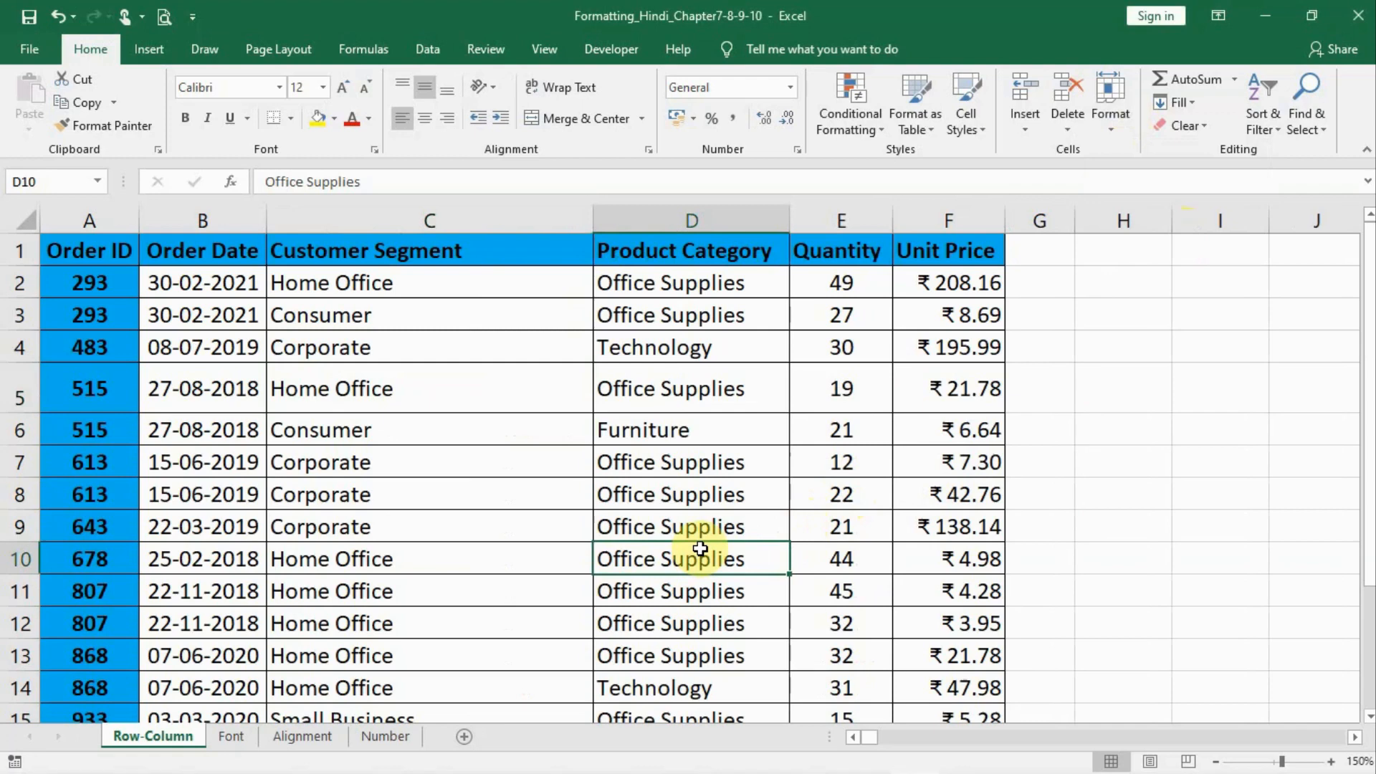
{"action": "left_click", "coordinate": [1115, 138]}
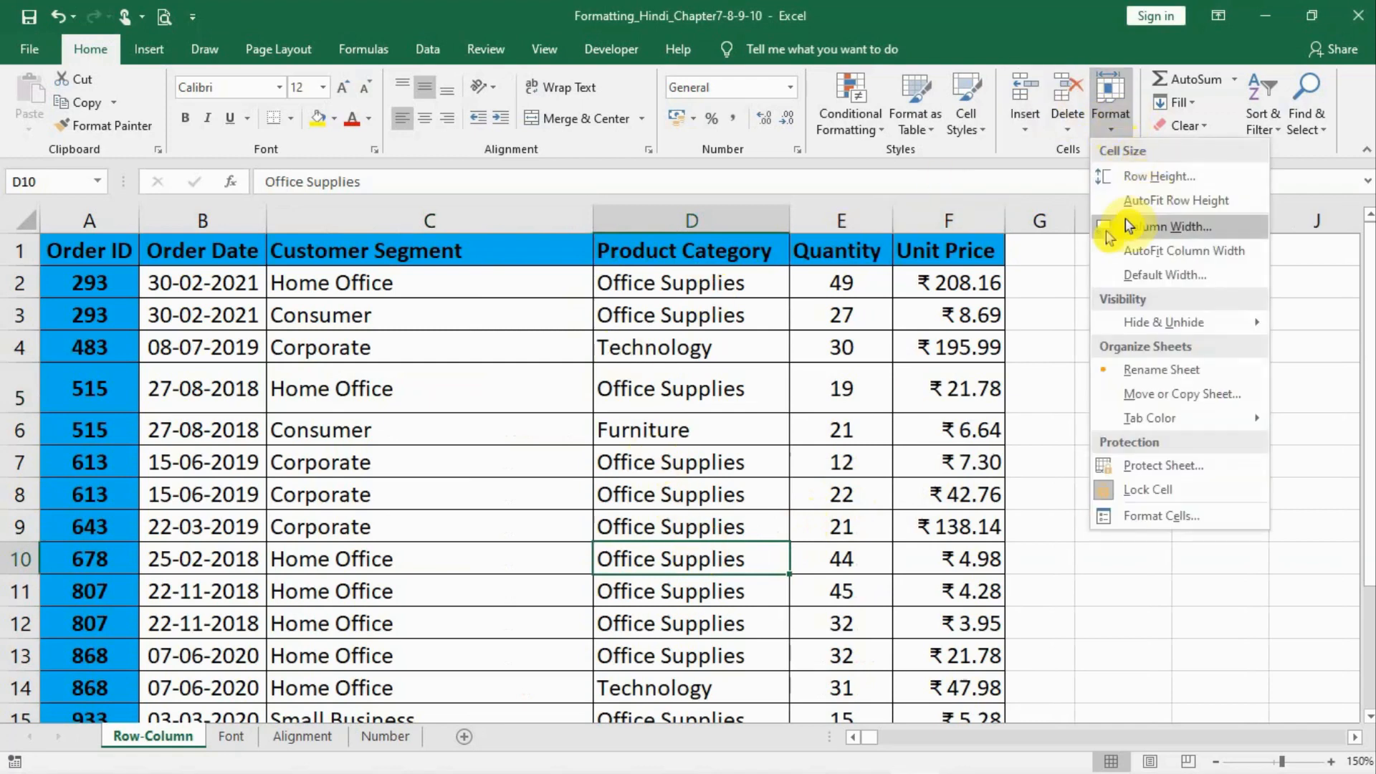
{"action": "left_click", "coordinate": [501, 425]}
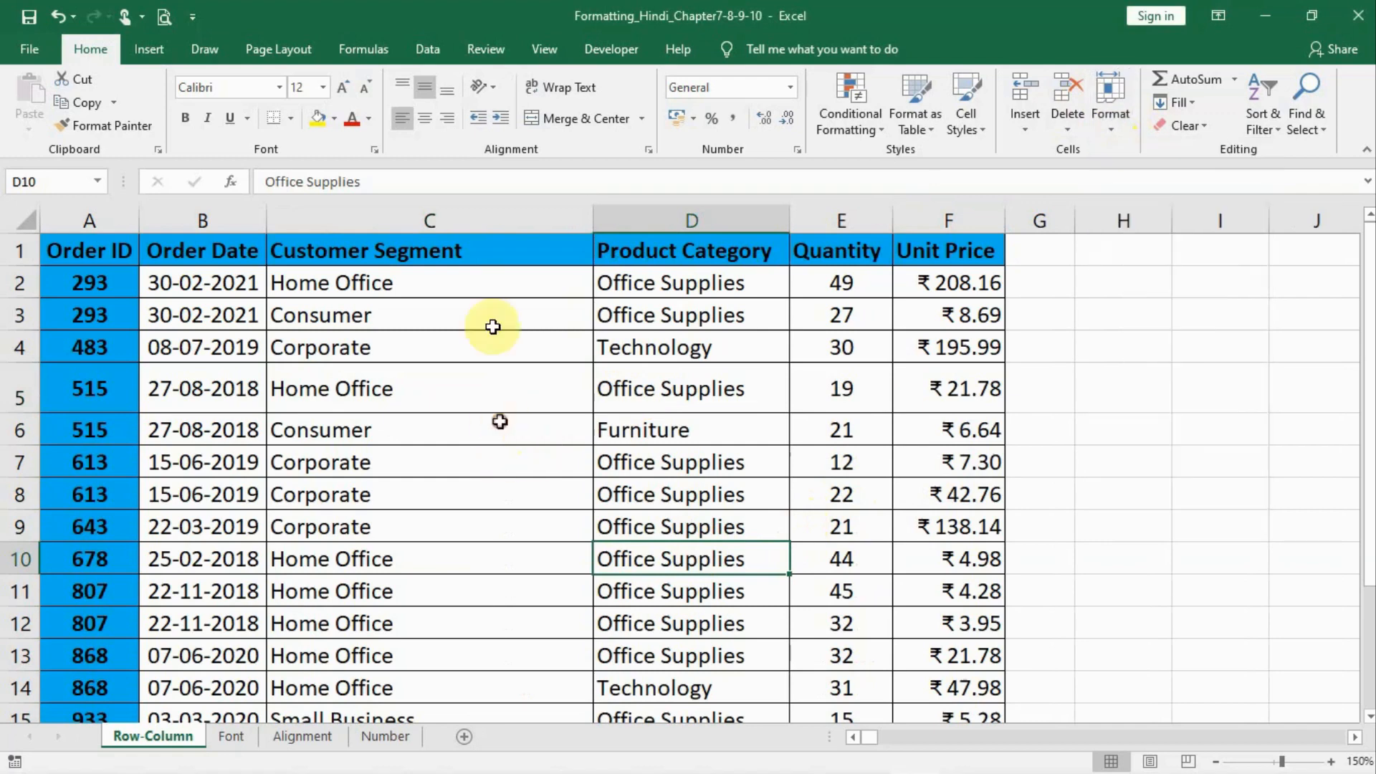
AutoFit the width of the entire Customer Segment column C.
{"action": "left_click", "coordinate": [453, 210]}
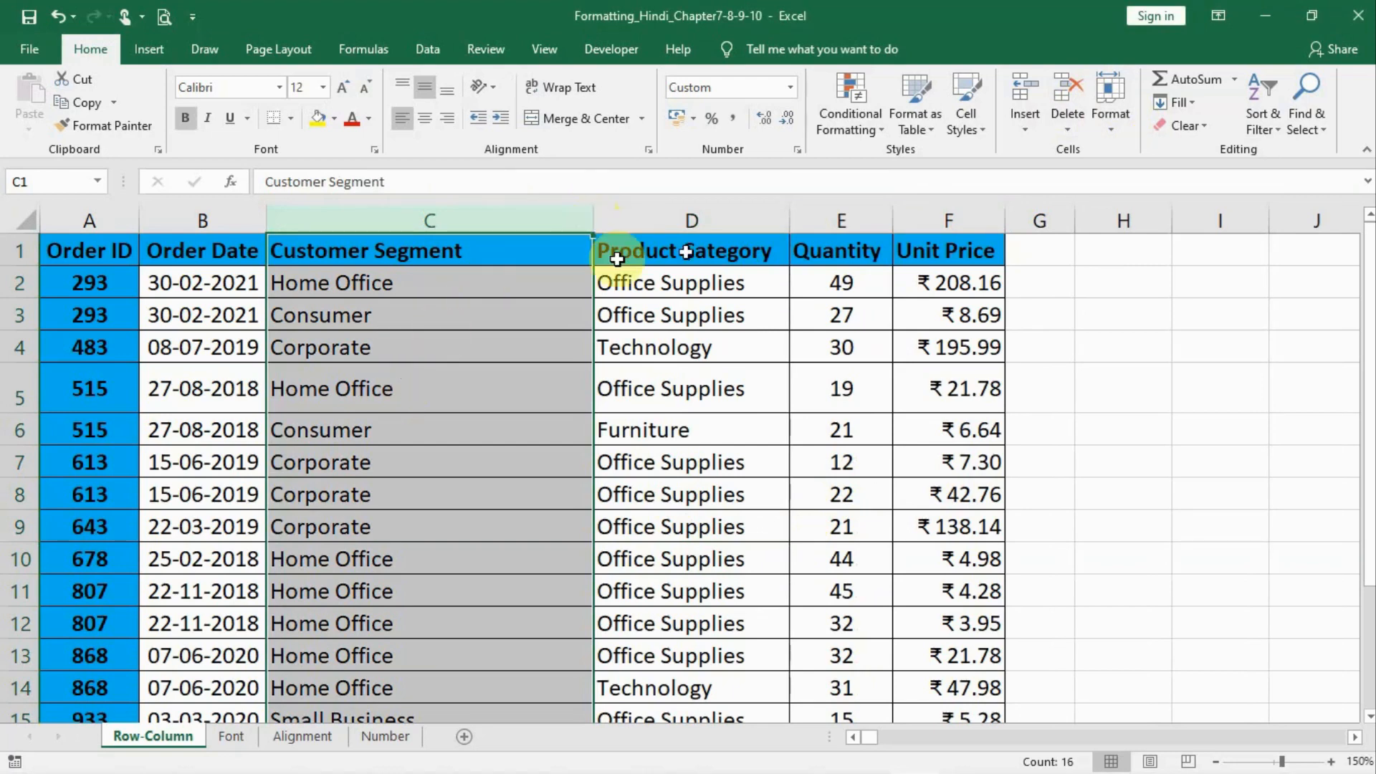
{"action": "left_click", "coordinate": [1113, 126]}
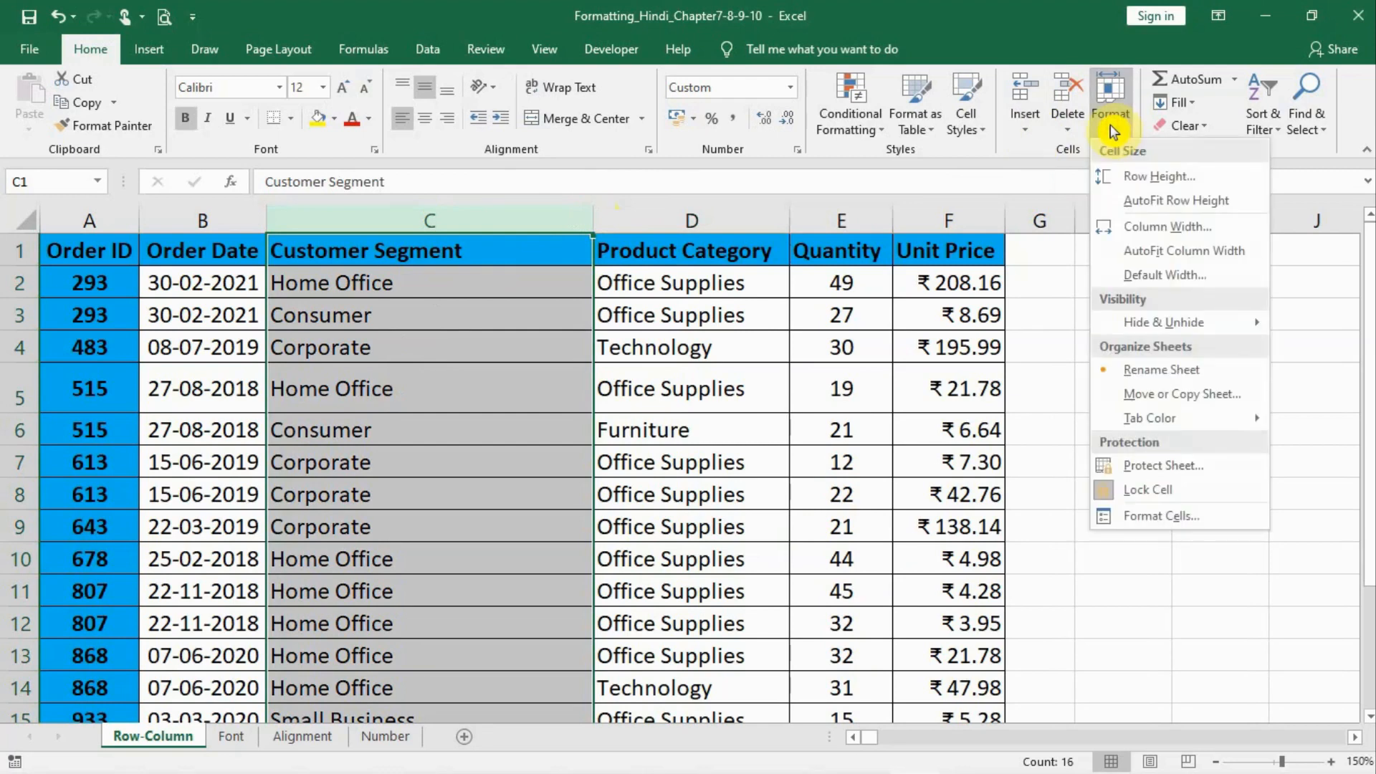
{"action": "left_click", "coordinate": [1194, 252]}
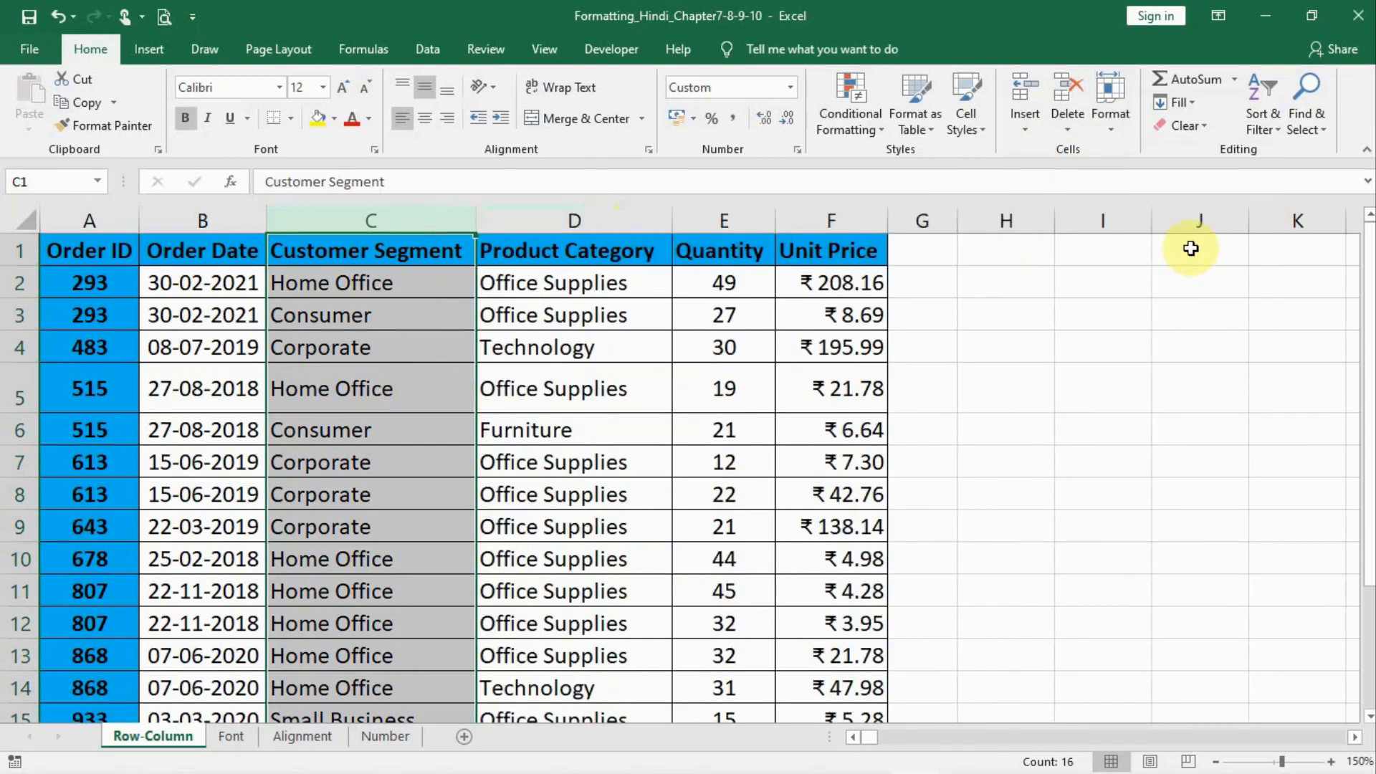
AutoFit column C's width to cell C6 alone, and AutoFit it again to the column's full contents.
{"action": "left_click", "coordinate": [353, 427]}
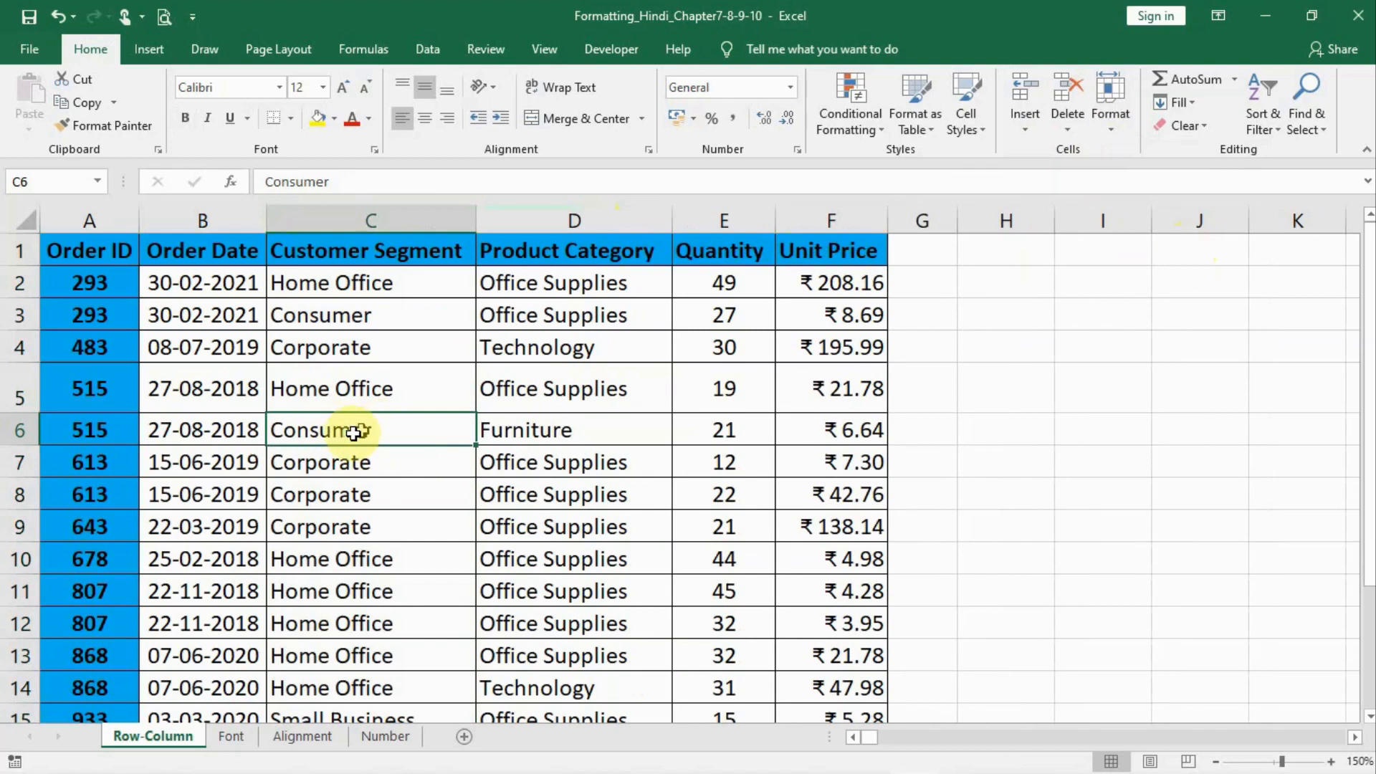
{"action": "left_click", "coordinate": [1113, 128]}
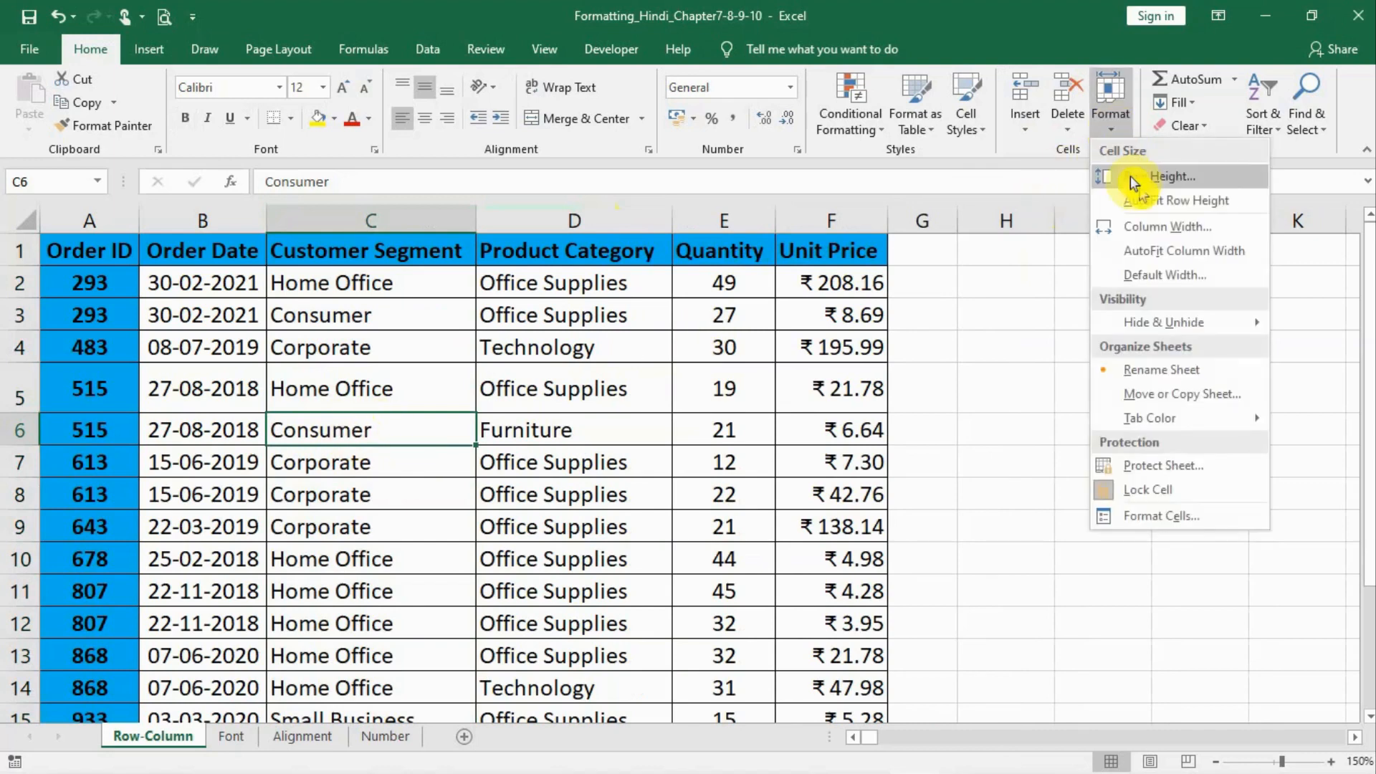
{"action": "left_click", "coordinate": [1180, 252]}
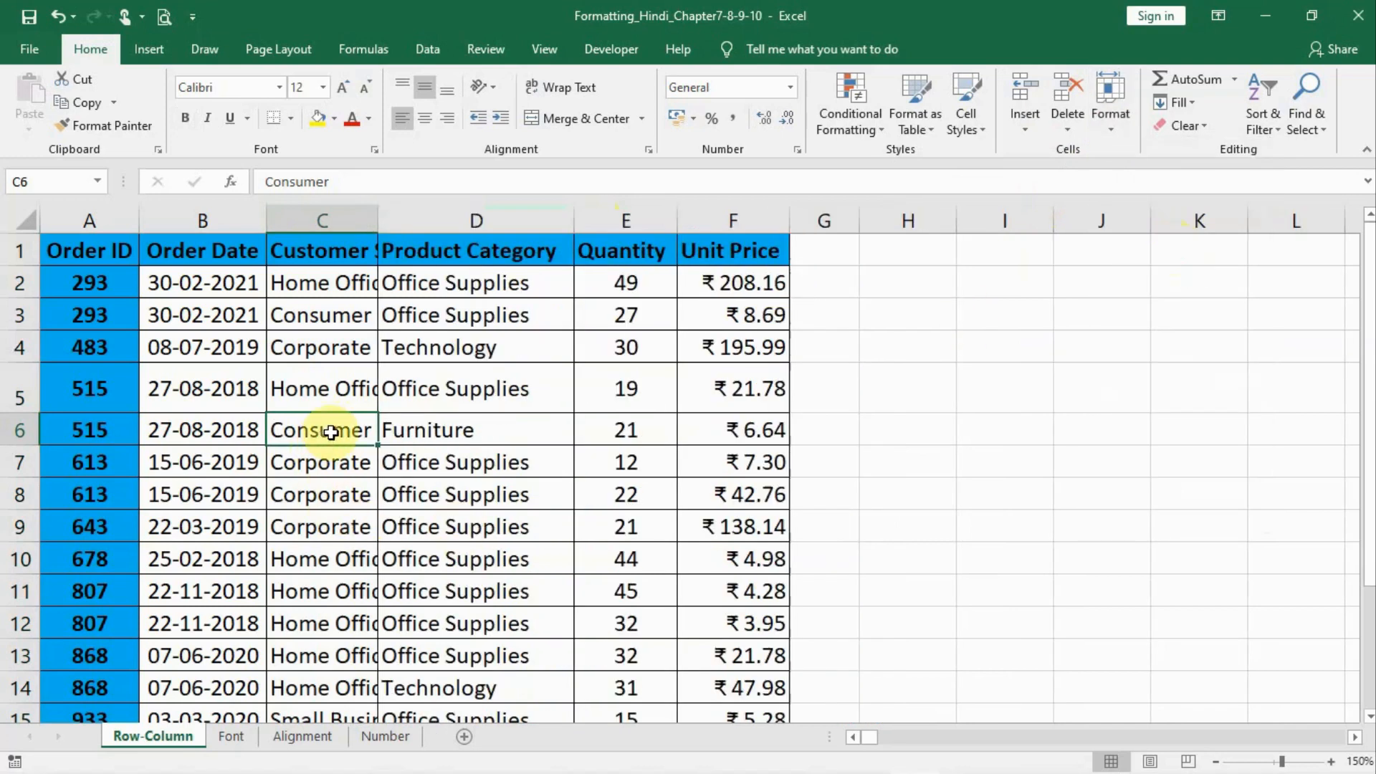
{"action": "double_click", "coordinate": [380, 217]}
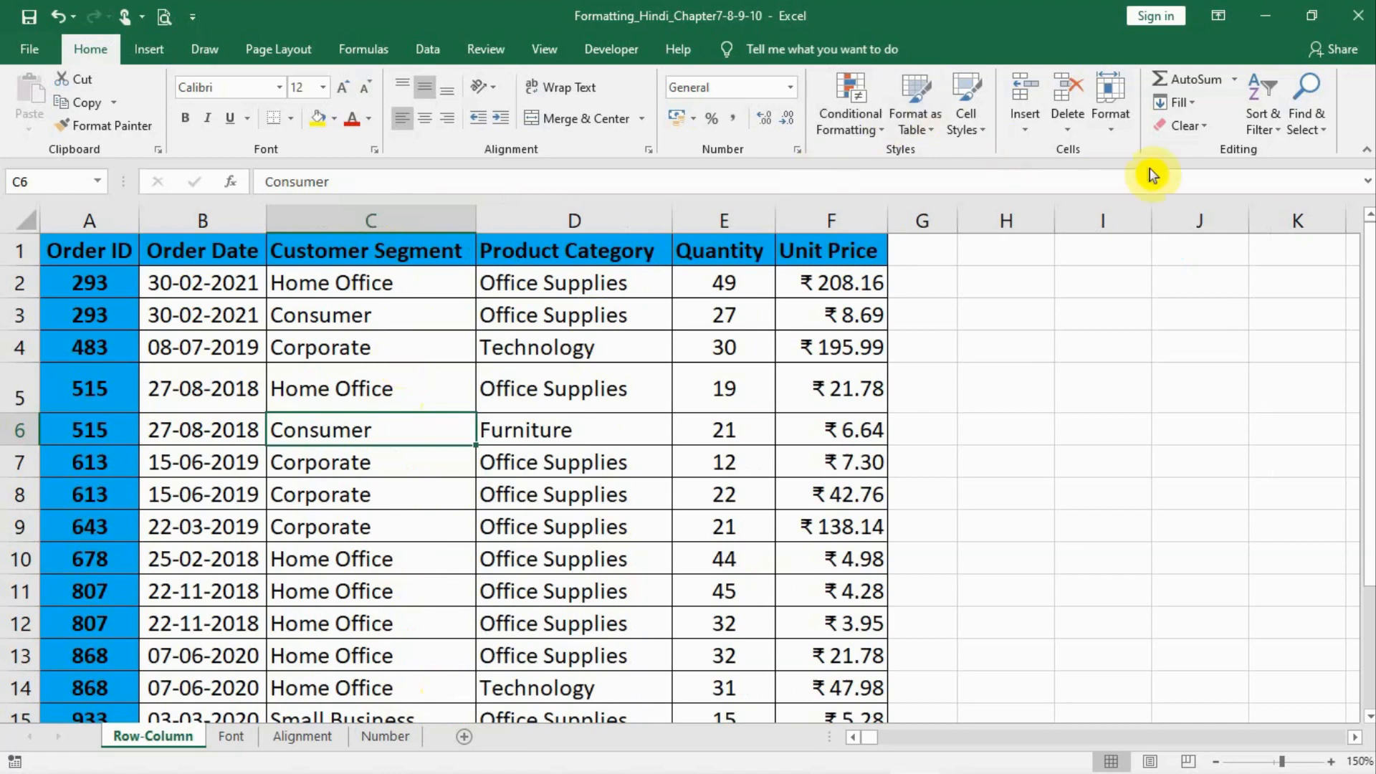
{"action": "left_click", "coordinate": [1113, 136]}
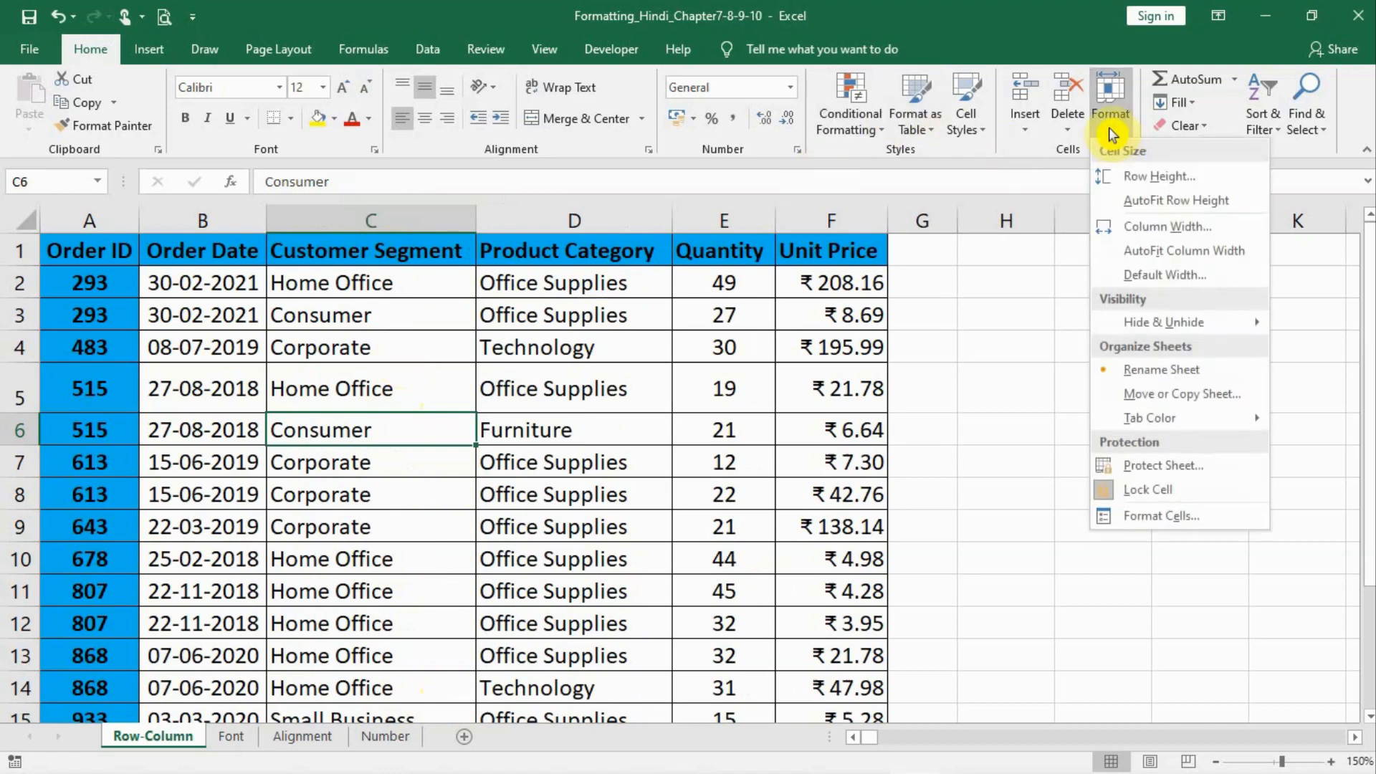
{"action": "mouse_move", "coordinate": [1195, 319]}
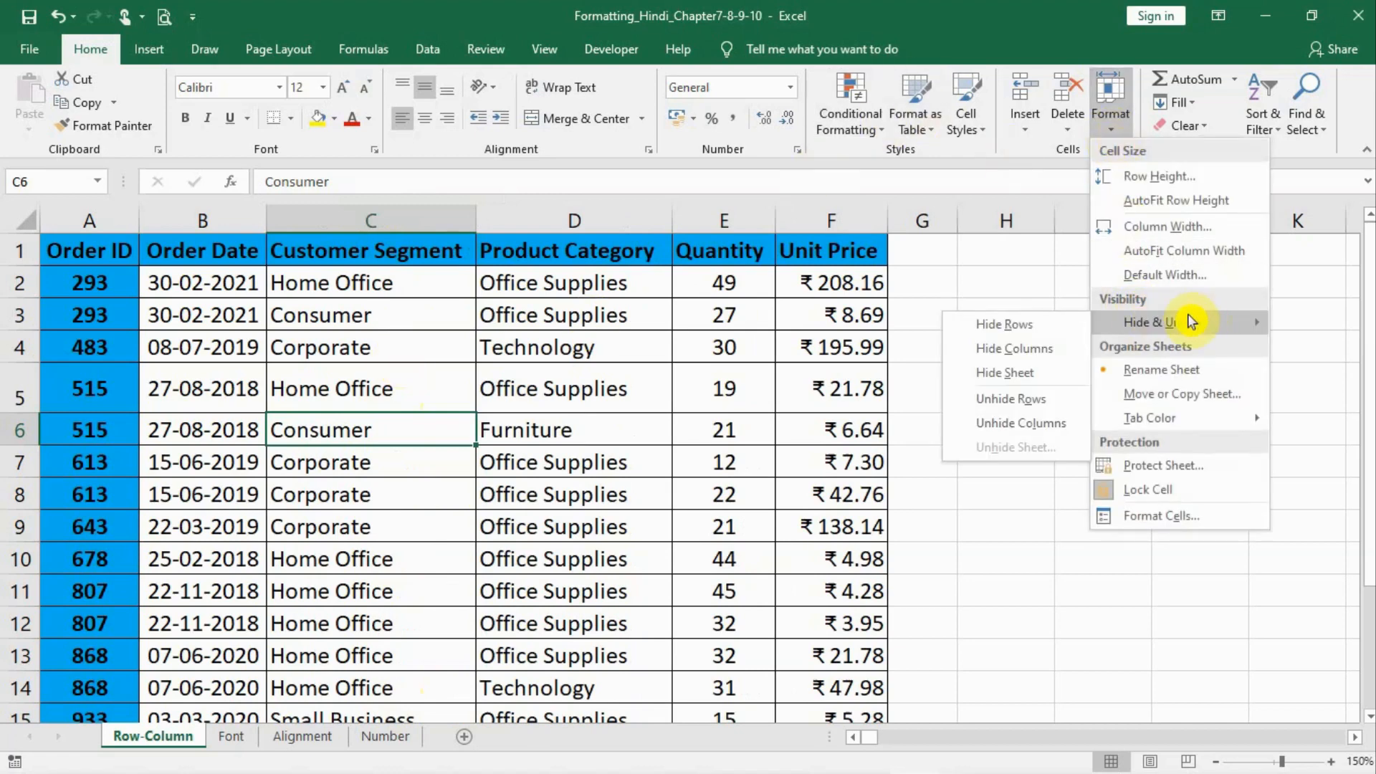
{"action": "left_click", "coordinate": [840, 281]}
{"action": "left_click", "coordinate": [855, 251]}
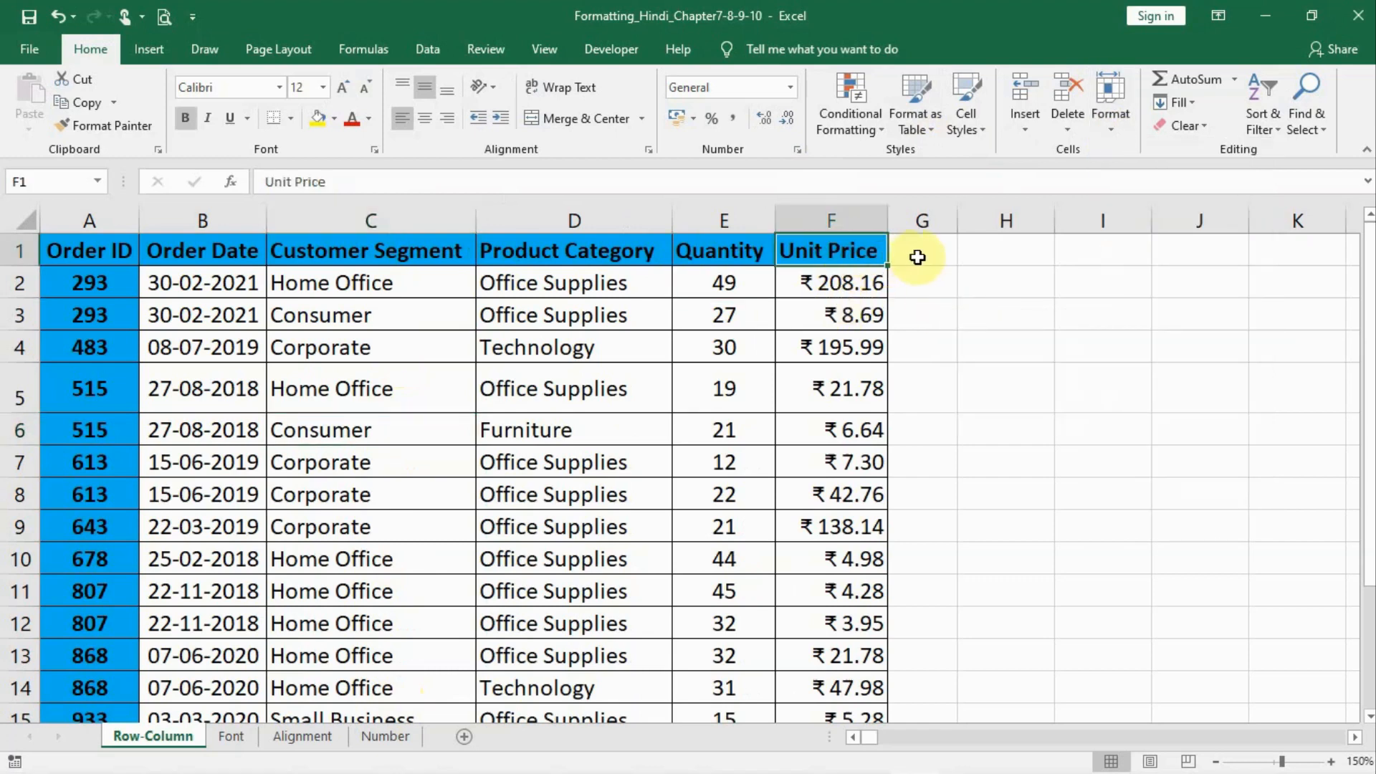
Enter the header Selling Price in cell G1 and AutoFit the width of column G.
{"action": "left_click", "coordinate": [925, 258]}
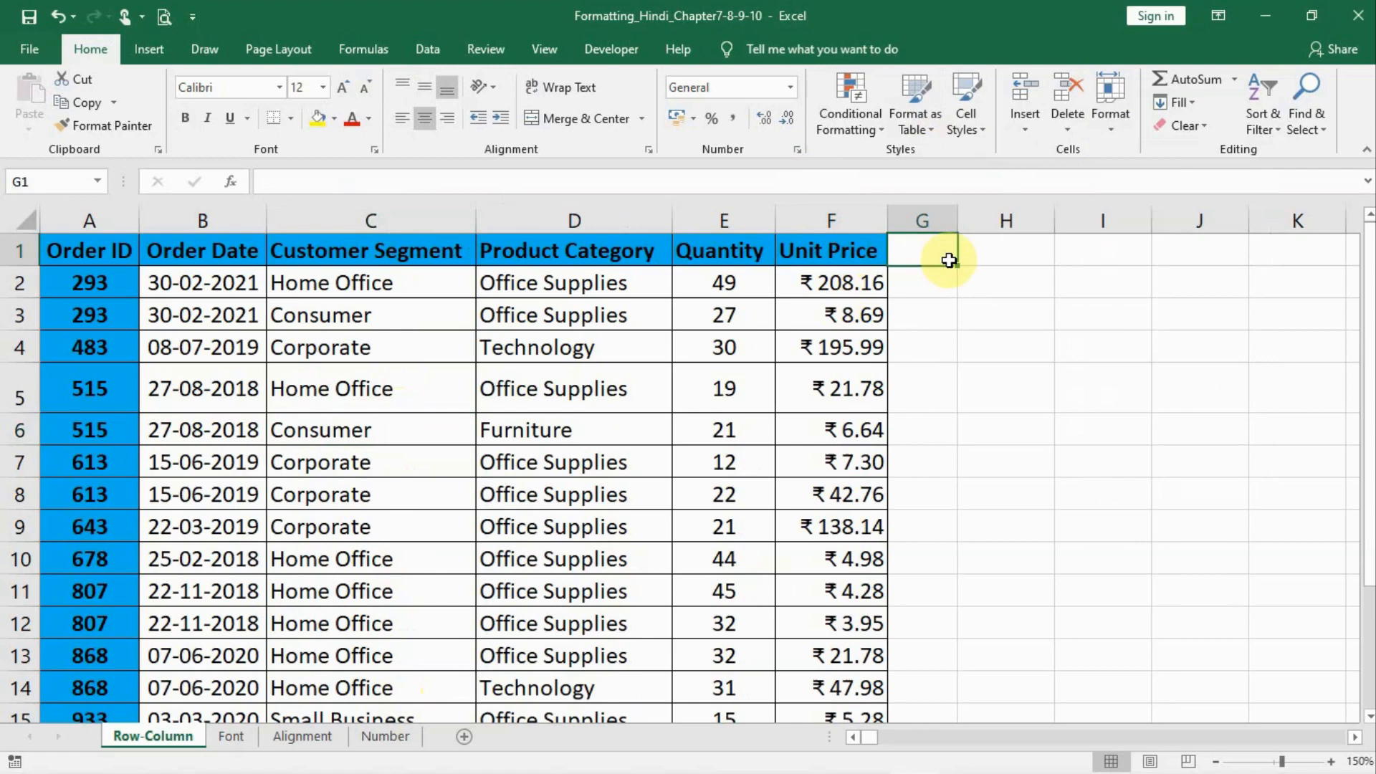
{"action": "type", "text": "Sell"}
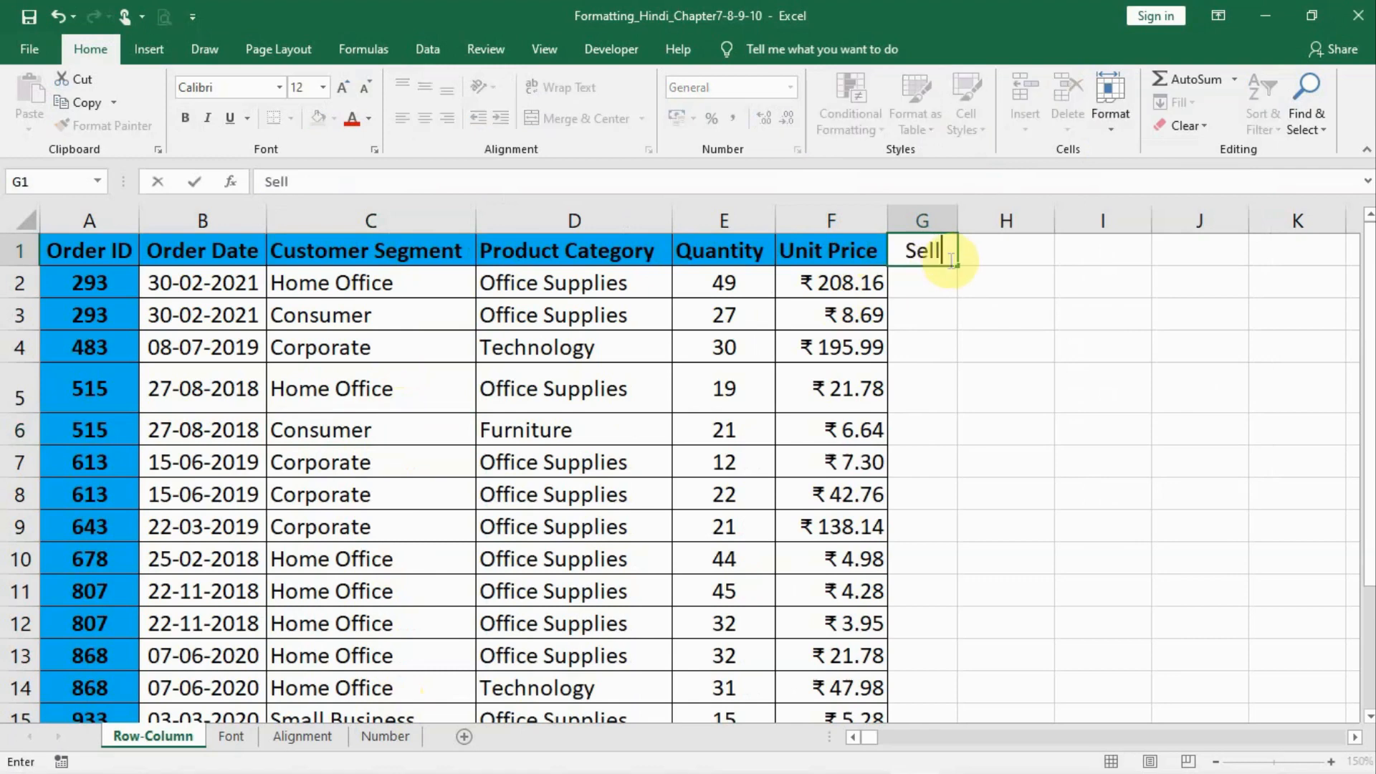
{"action": "type", "text": "ing Price"}
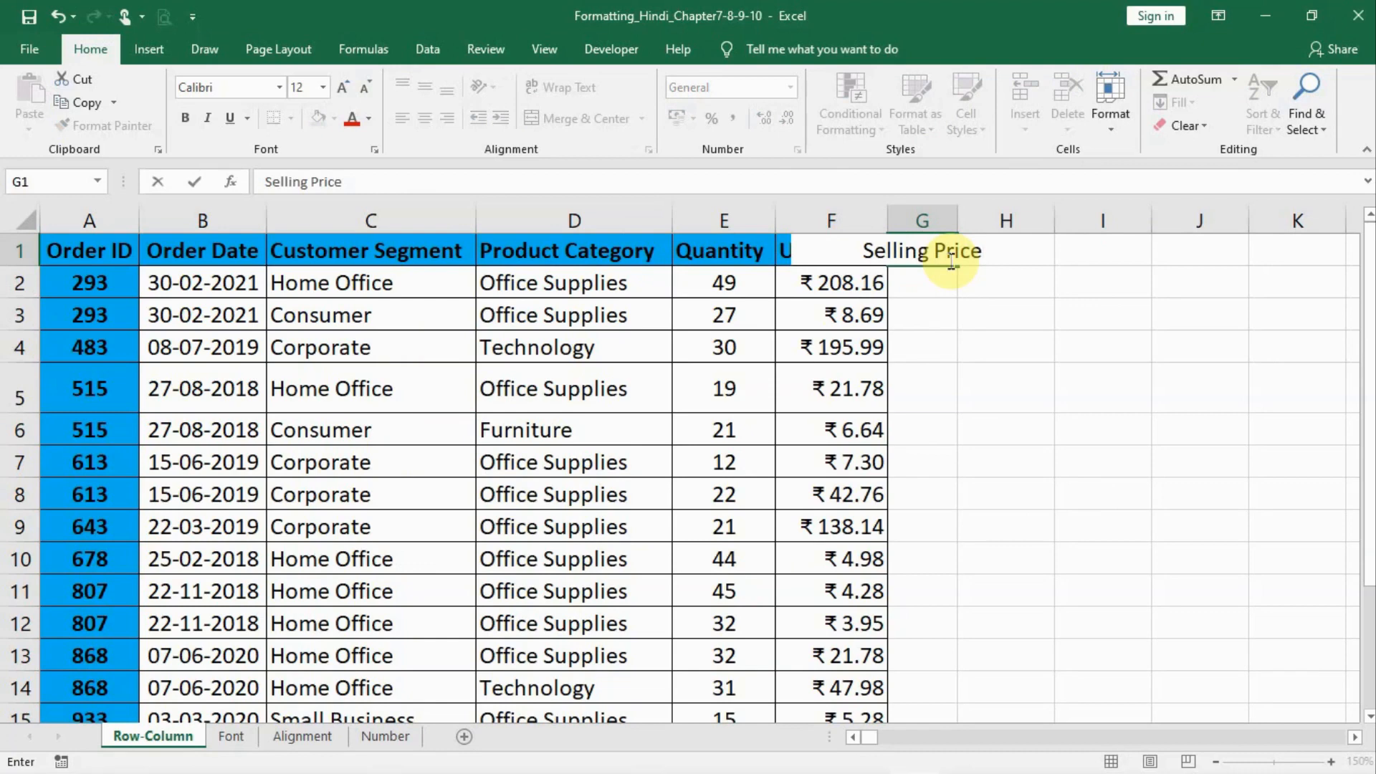
{"action": "left_click", "coordinate": [915, 340]}
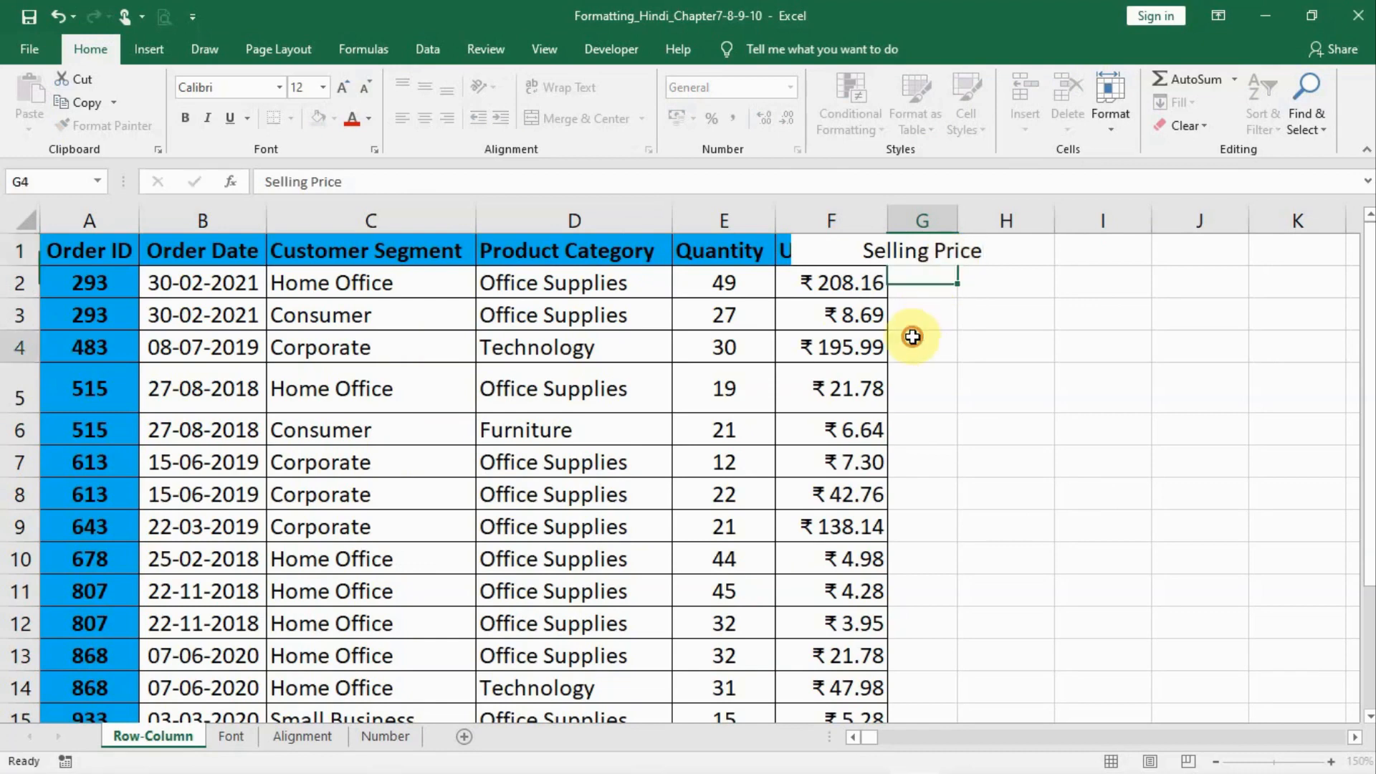
{"action": "double_click", "coordinate": [955, 218]}
Enter 220 in cell G2 as the first selling price.
{"action": "left_click", "coordinate": [966, 279]}
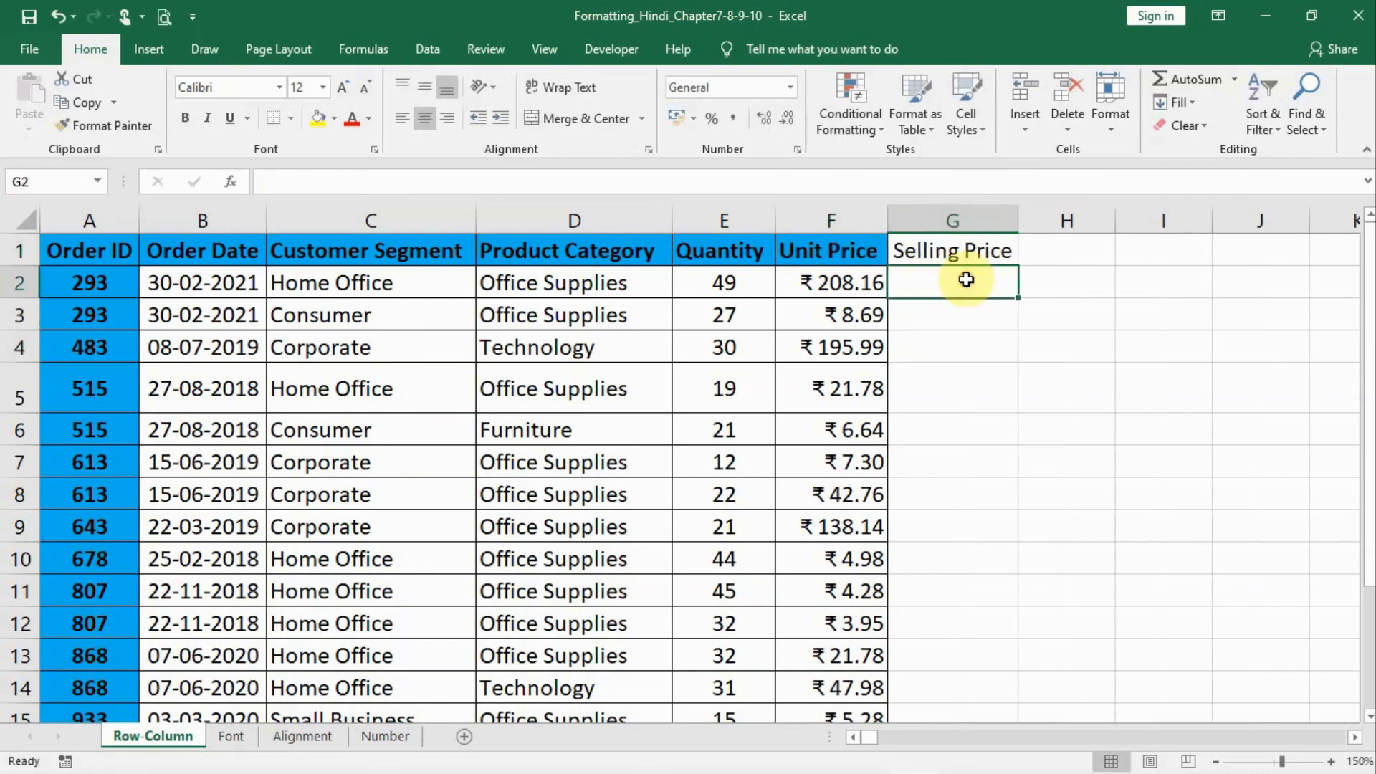
{"action": "type", "text": "220"}
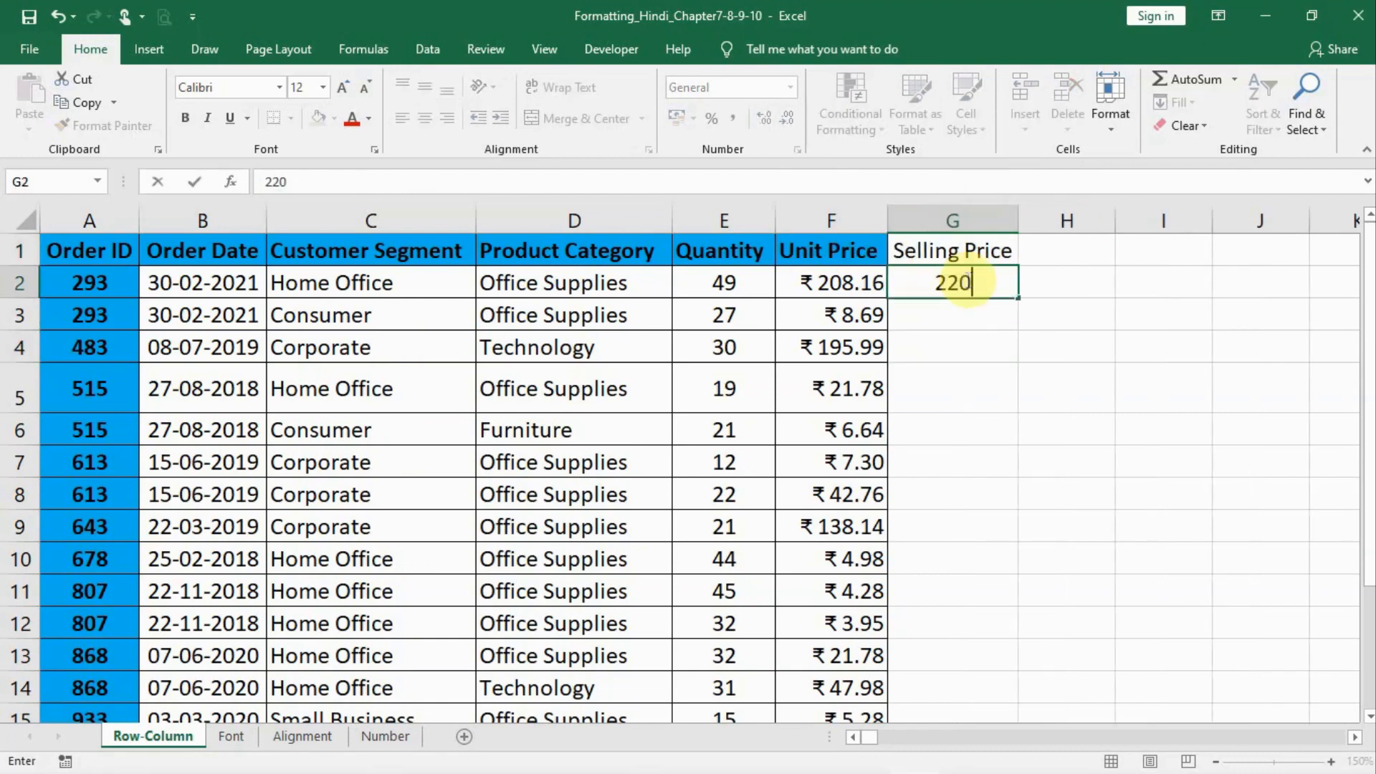
{"action": "key", "text": "Return"}
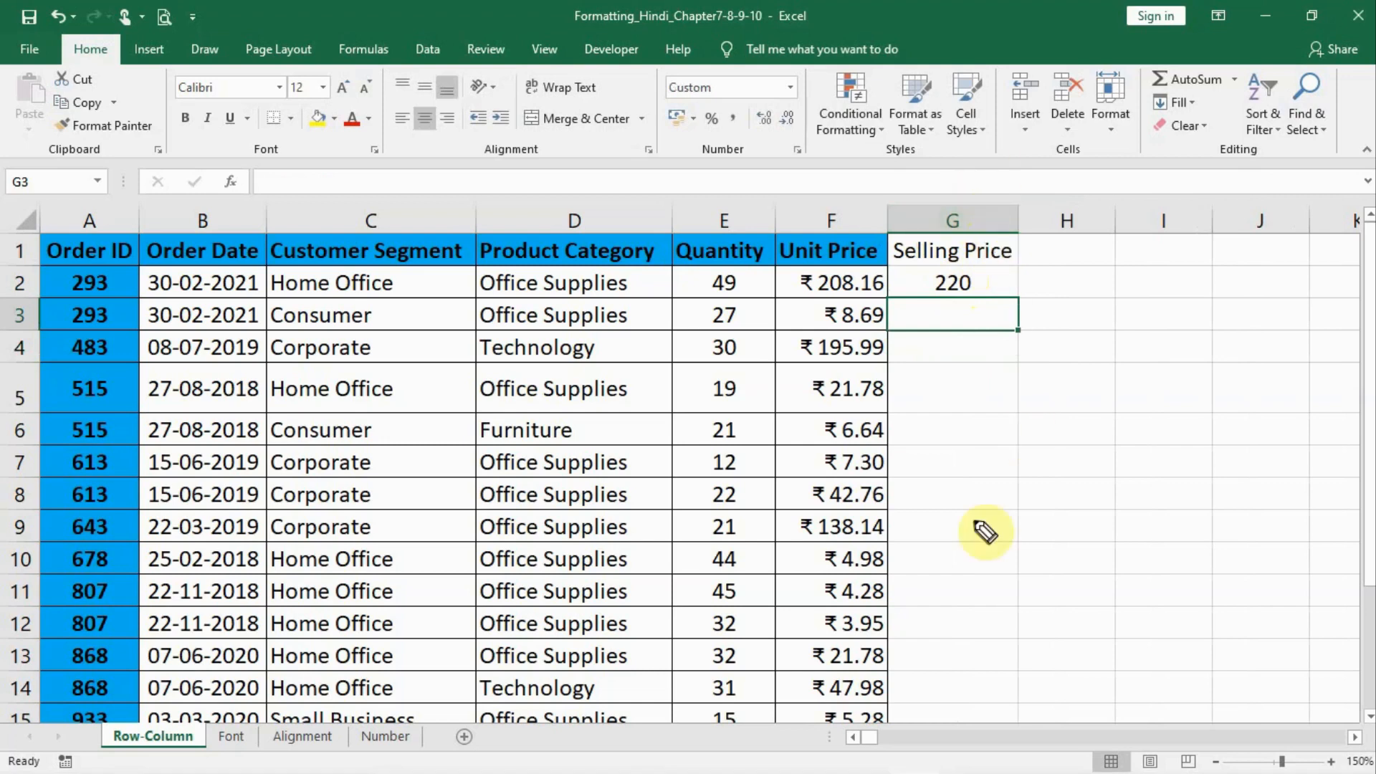
{"action": "left_click", "coordinate": [964, 320]}
{"action": "mouse_move", "coordinate": [961, 316]}
{"action": "left_mouse_down"}
{"action": "mouse_move", "coordinate": [934, 631]}
{"action": "mouse_move", "coordinate": [914, 614]}
{"action": "mouse_move", "coordinate": [935, 649]}
{"action": "mouse_move", "coordinate": [981, 609]}
{"action": "left_mouse_up"}
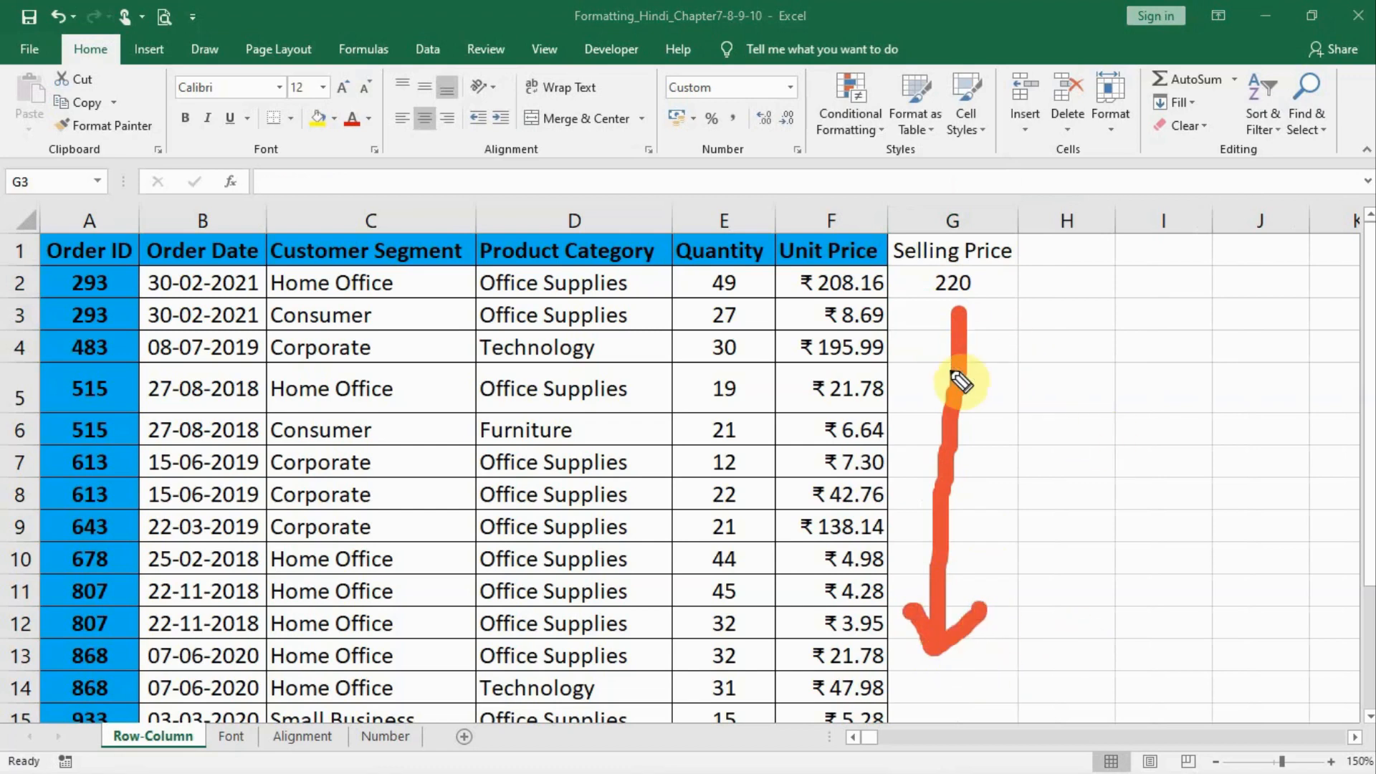
{"action": "key", "text": "Escape"}
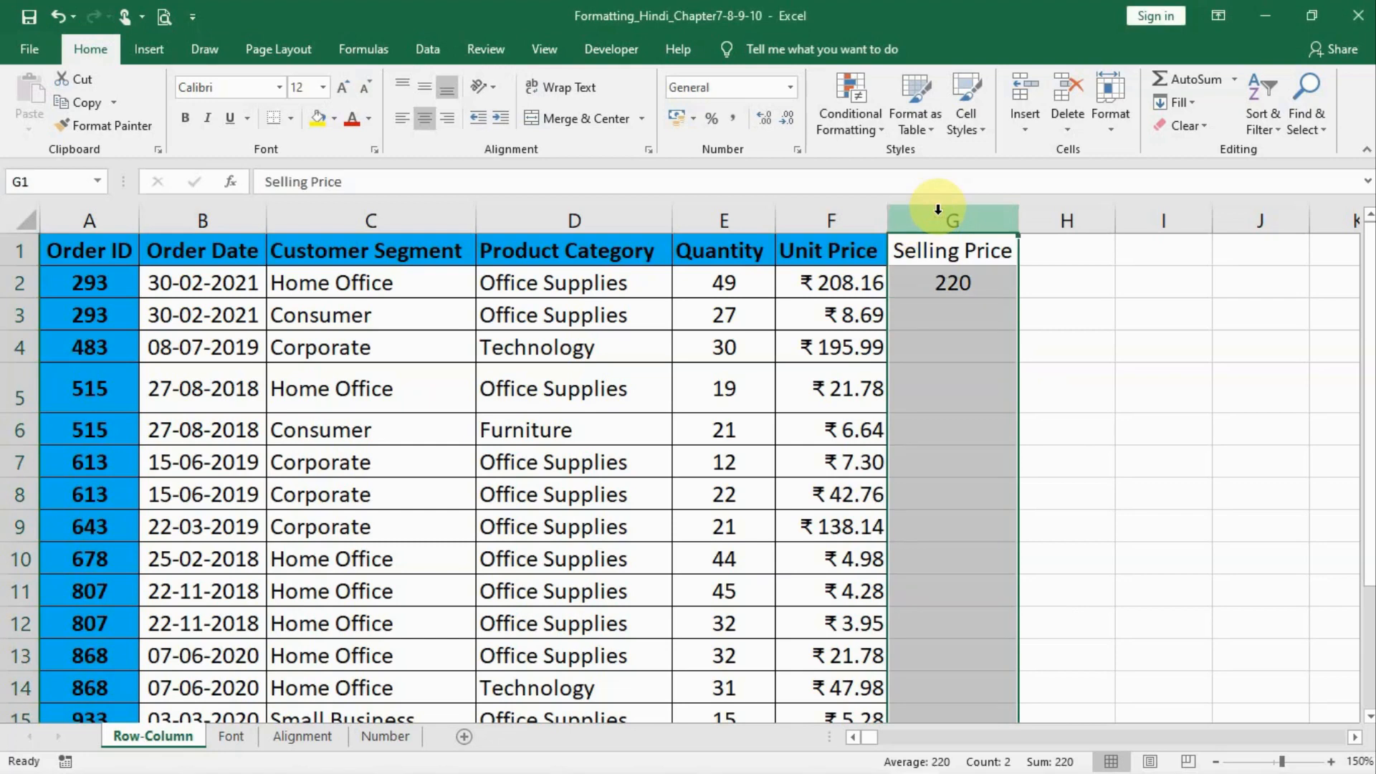
Hide the Selling Price column G and unhide it again.
{"action": "left_click", "coordinate": [1112, 123]}
{"action": "mouse_move", "coordinate": [1168, 324]}
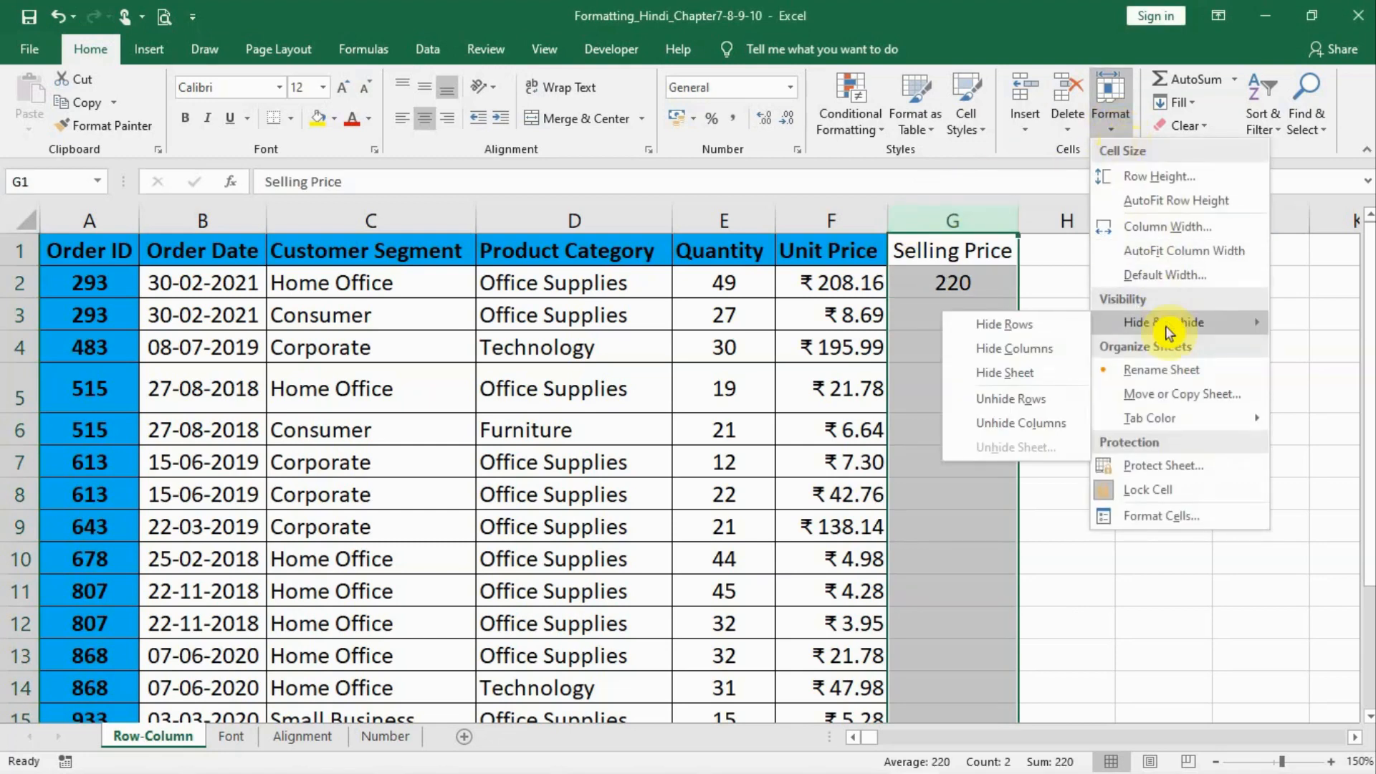
{"action": "left_click", "coordinate": [1010, 350]}
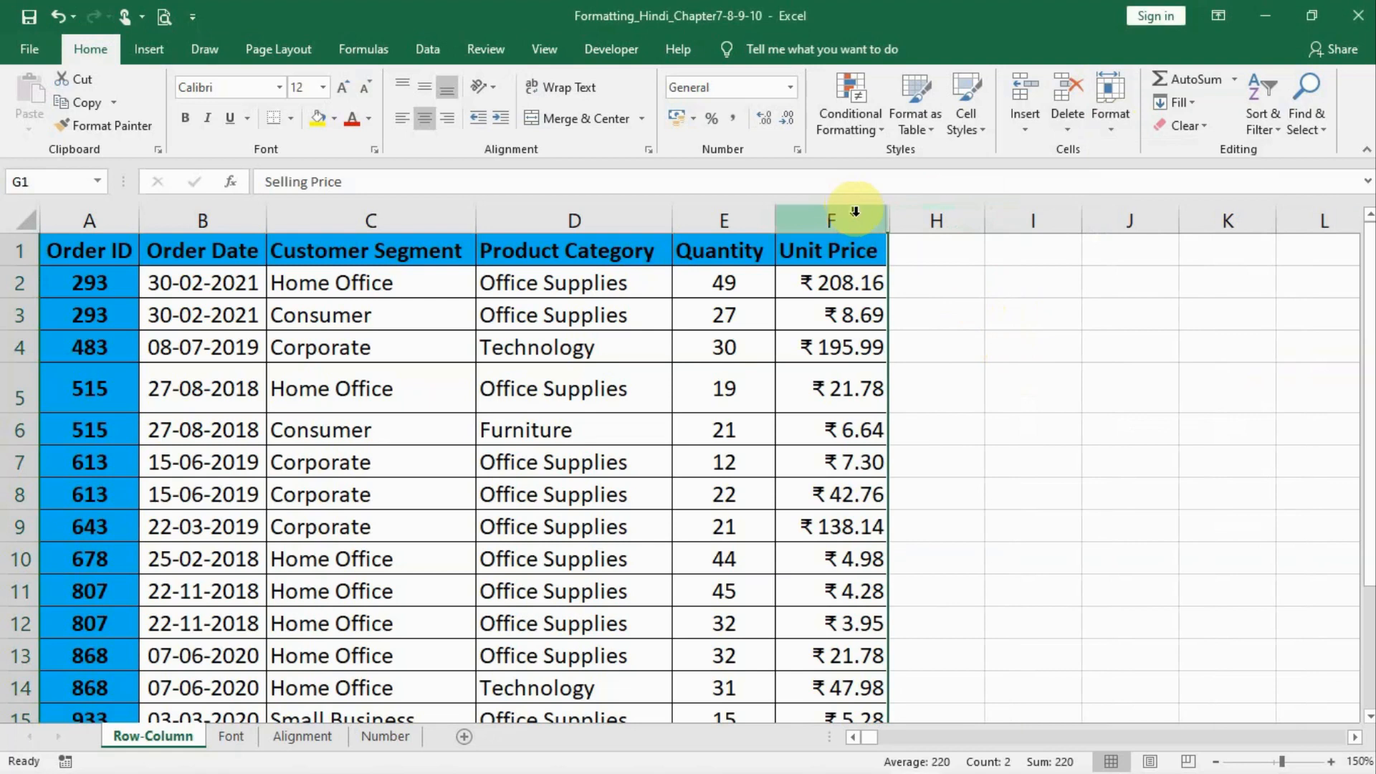
{"action": "double_click", "coordinate": [894, 216]}
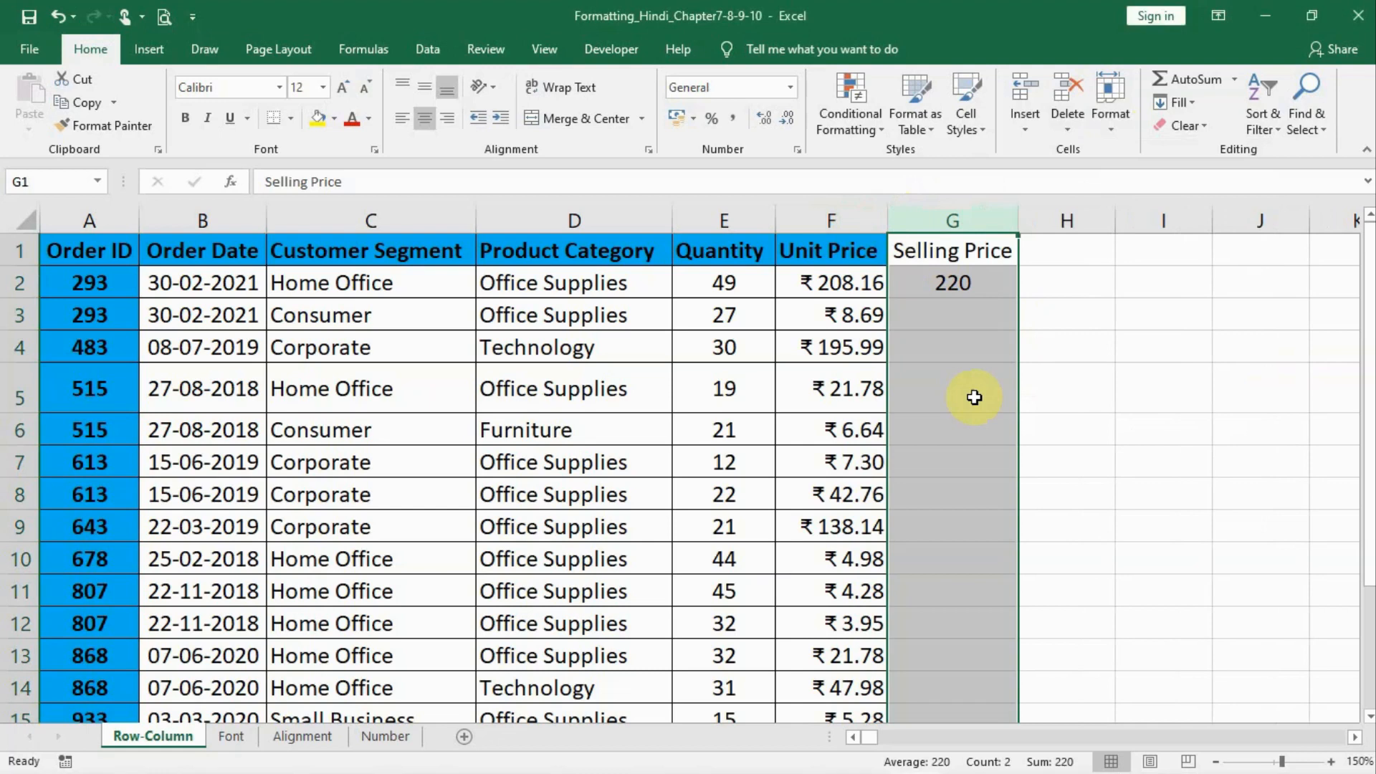
Hide the Unit Price and Selling Price columns F and G together.
{"action": "left_click_drag", "start_coordinate": [839, 221], "coordinate": [901, 215]}
{"action": "right_click", "coordinate": [849, 221]}
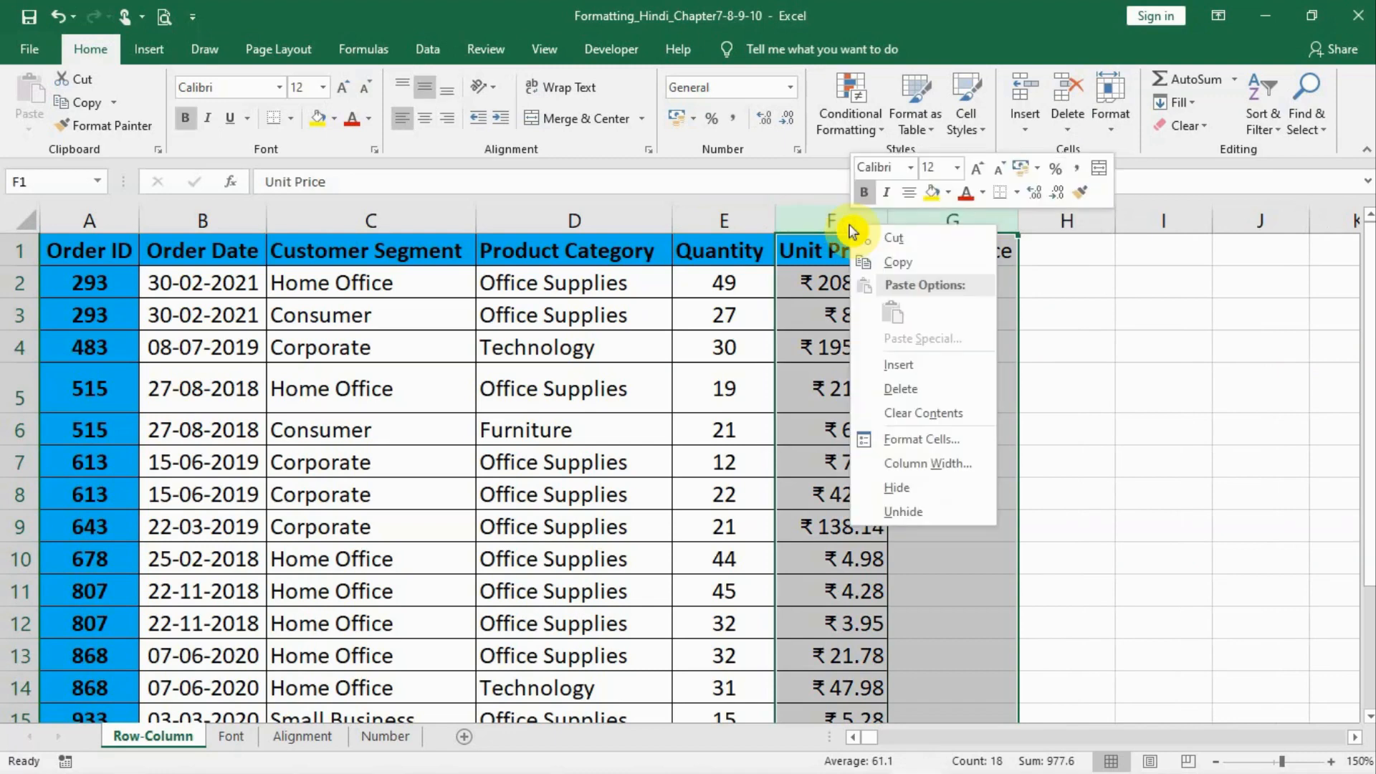
{"action": "left_click", "coordinate": [904, 486]}
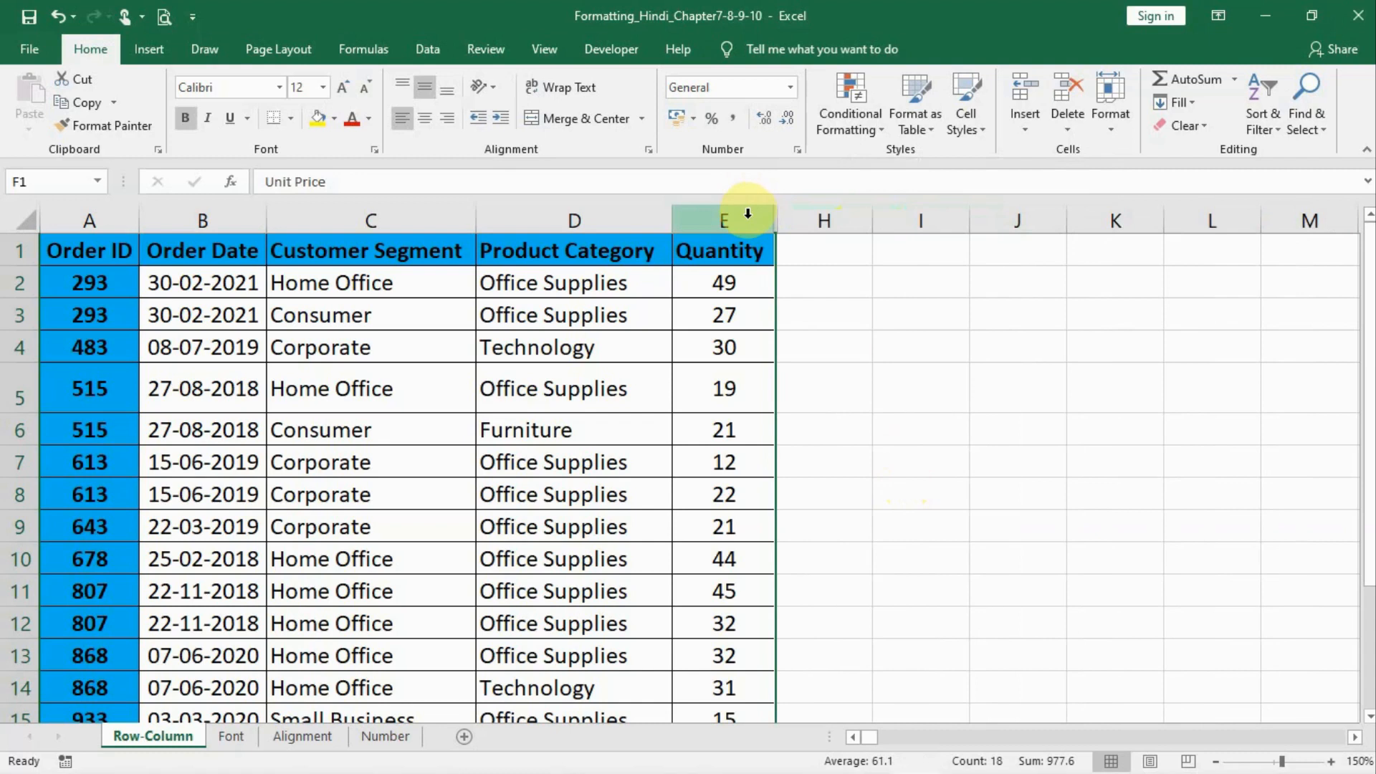
Unhide the hidden columns F and G between Quantity column E and column H.
{"action": "left_click_drag", "start_coordinate": [748, 213], "coordinate": [828, 217]}
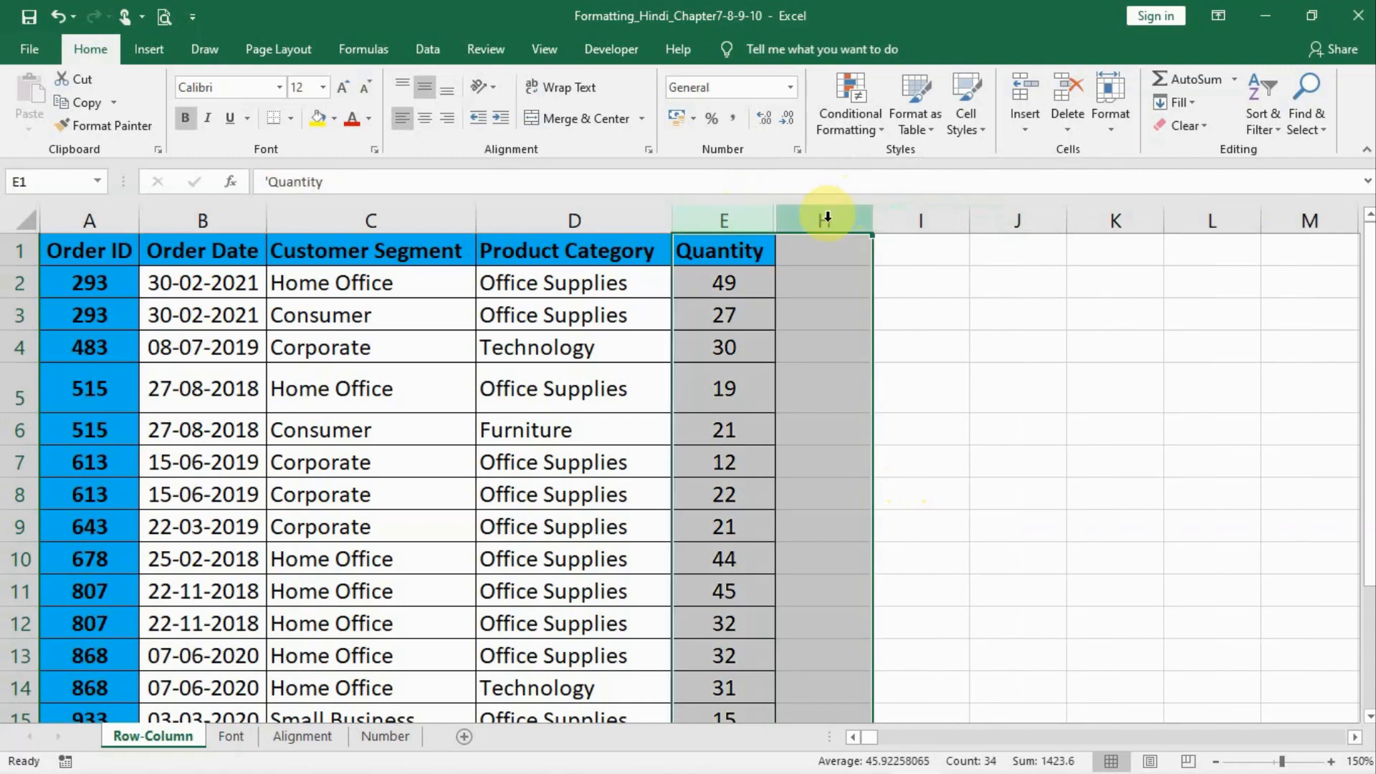
{"action": "right_click", "coordinate": [824, 217]}
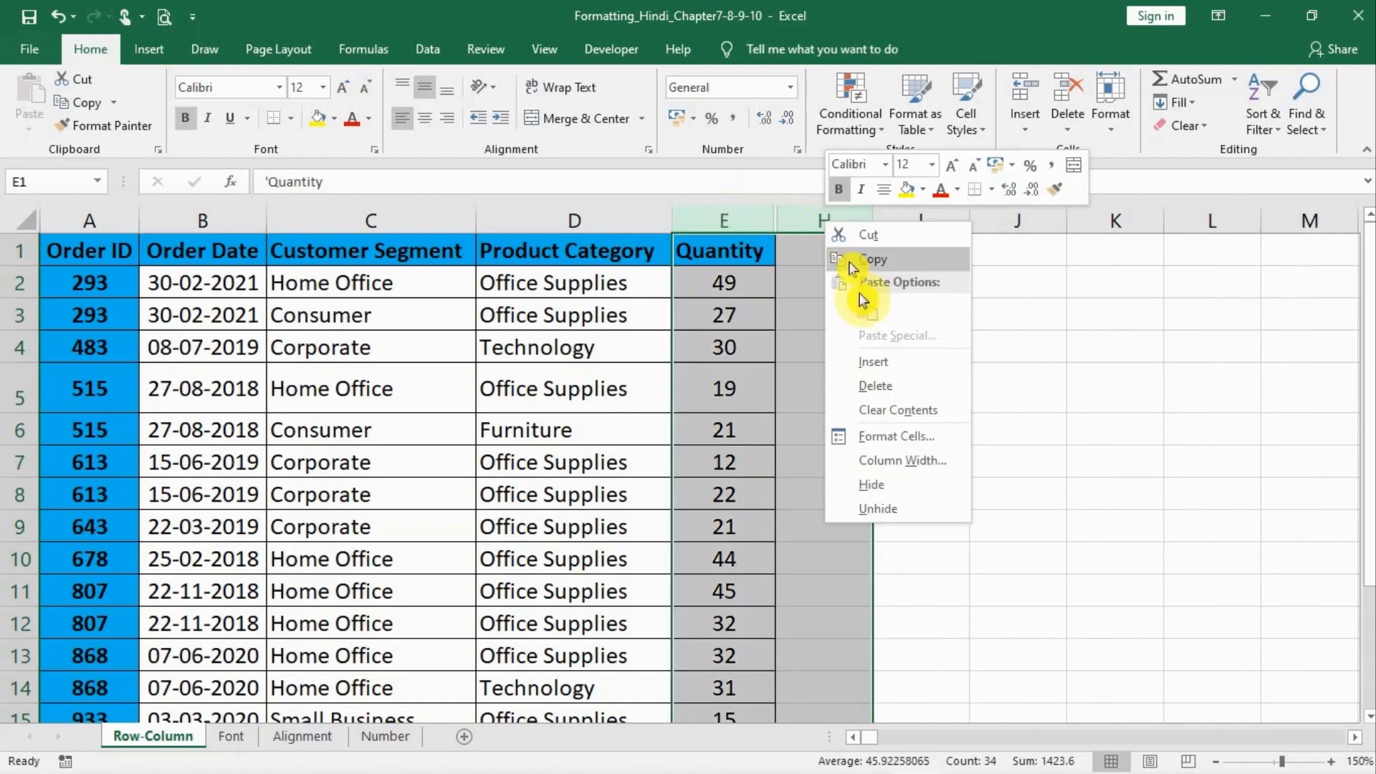
{"action": "left_click", "coordinate": [894, 509]}
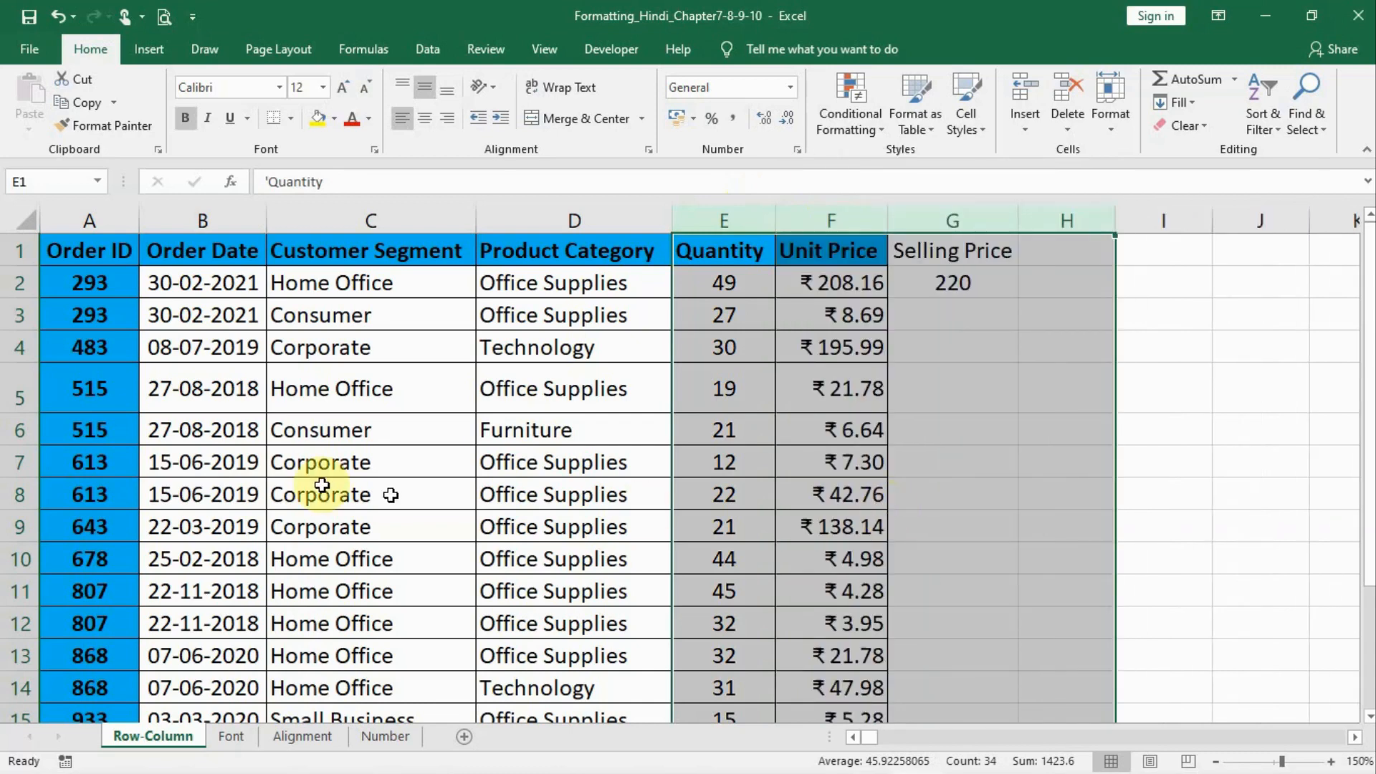
{"action": "left_click", "coordinate": [1011, 435]}
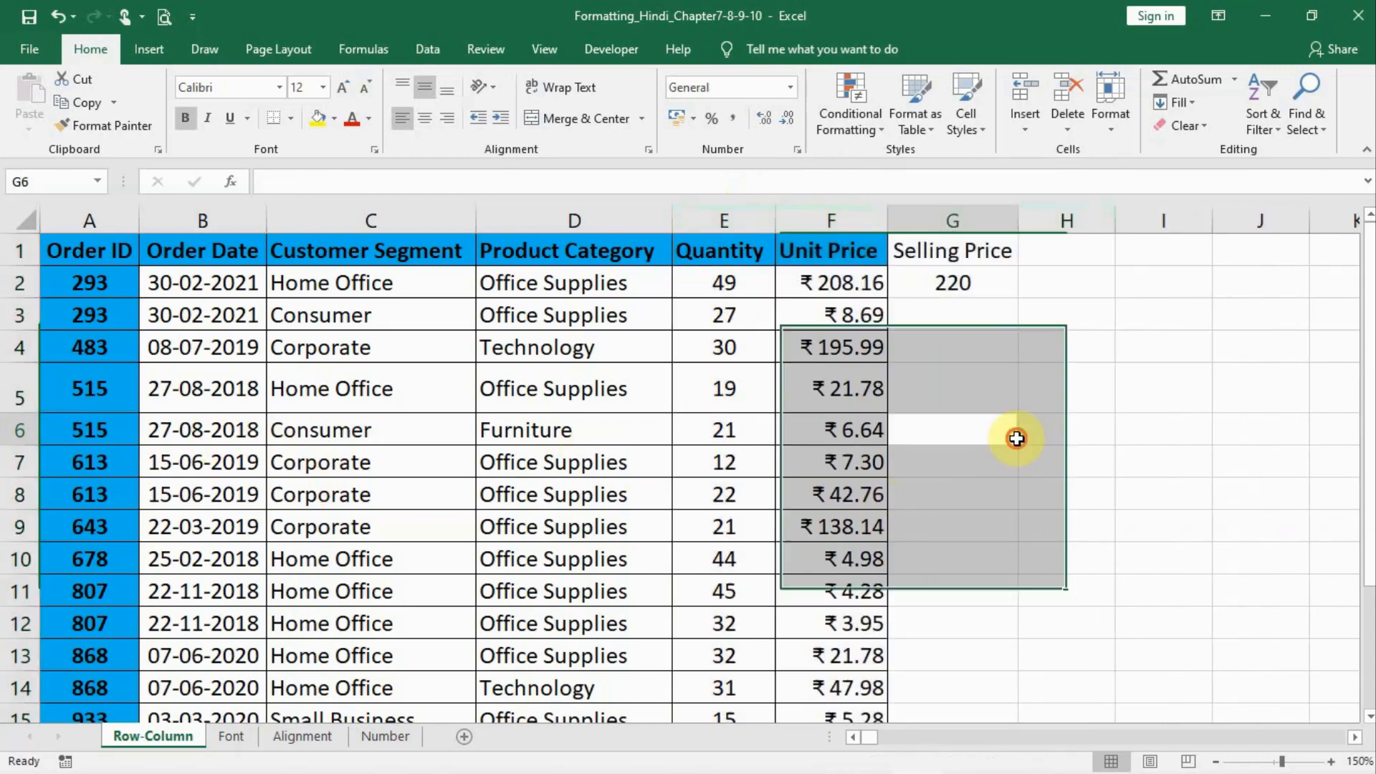
{"action": "left_click", "coordinate": [1113, 130]}
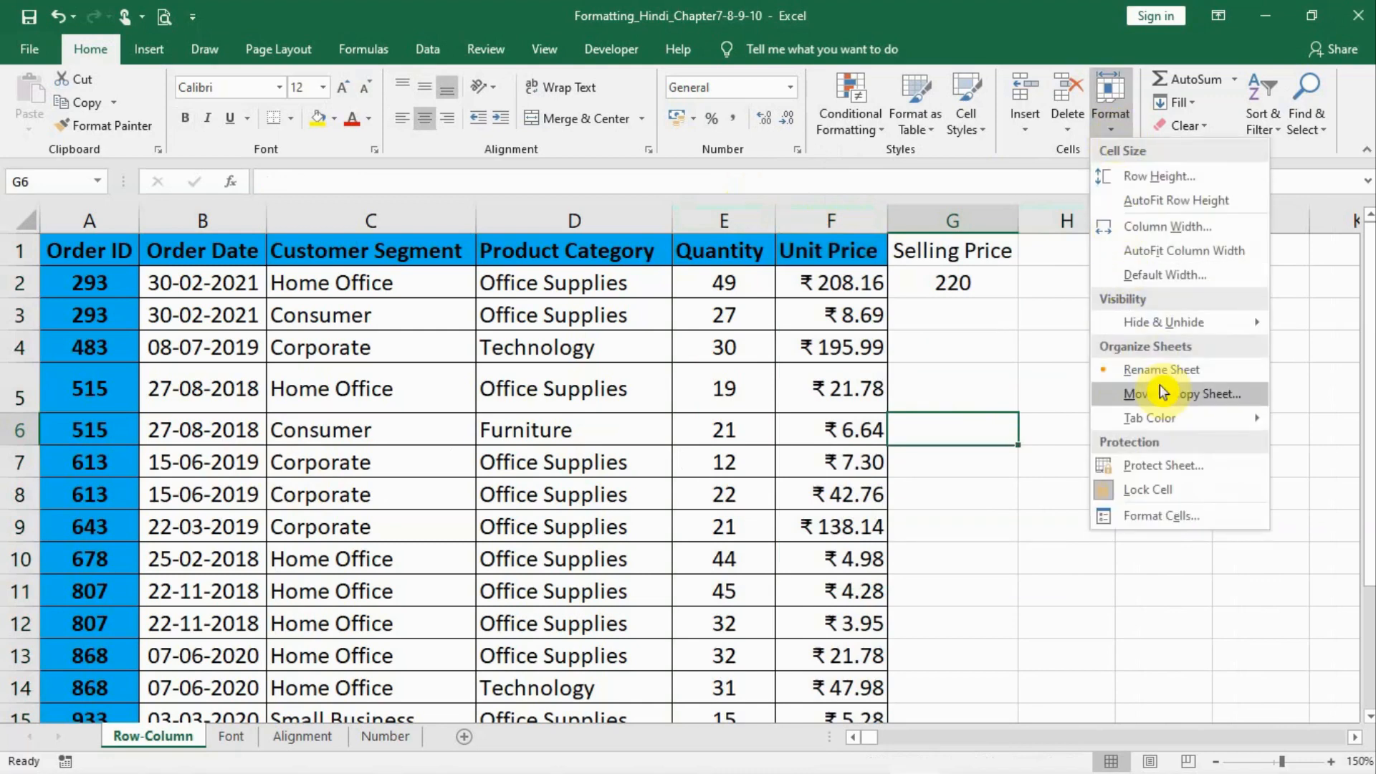
{"action": "left_click", "coordinate": [718, 431]}
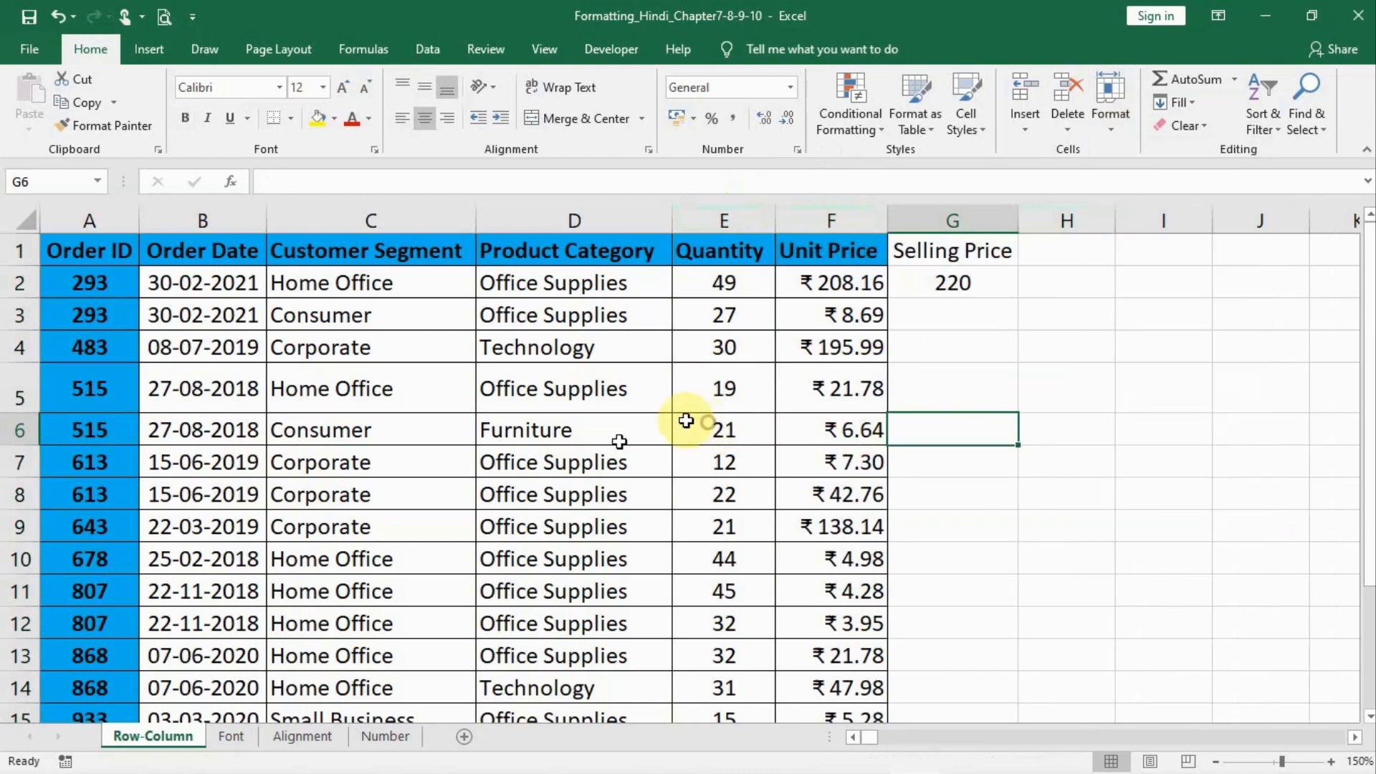
Rename the Row-Column worksheet as Row-Column-Cell.
{"action": "mouse_move", "coordinate": [198, 751]}
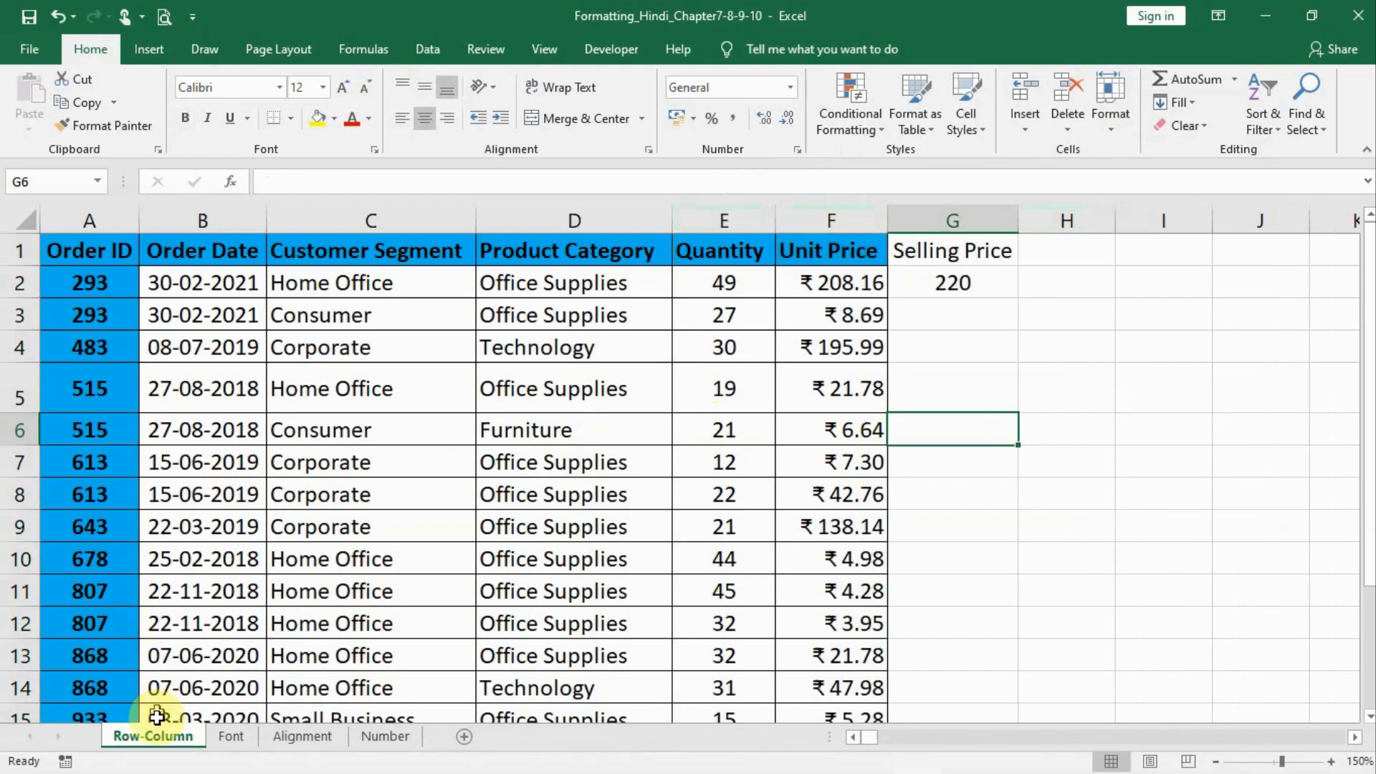
{"action": "double_click", "coordinate": [187, 743]}
{"action": "left_click", "coordinate": [188, 743]}
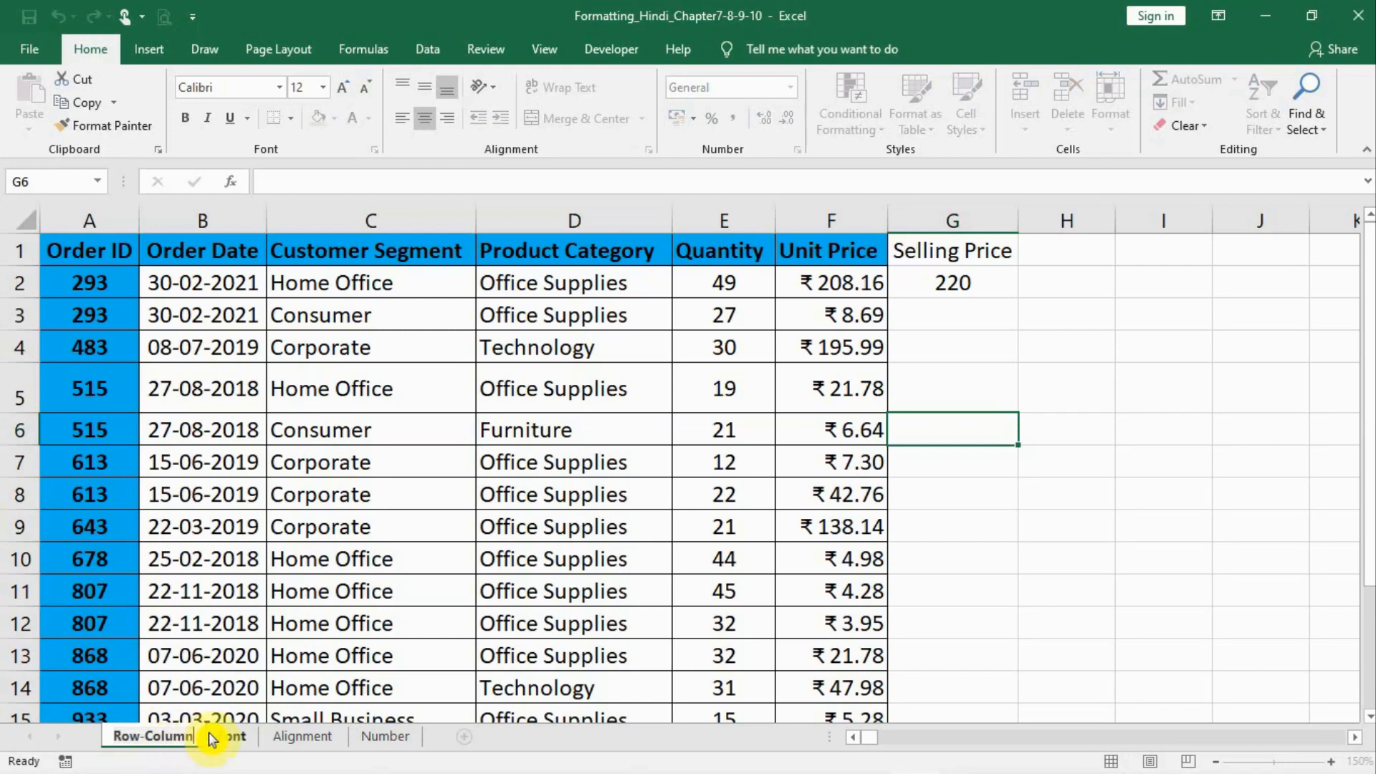
{"action": "type", "text": "-Cell"}
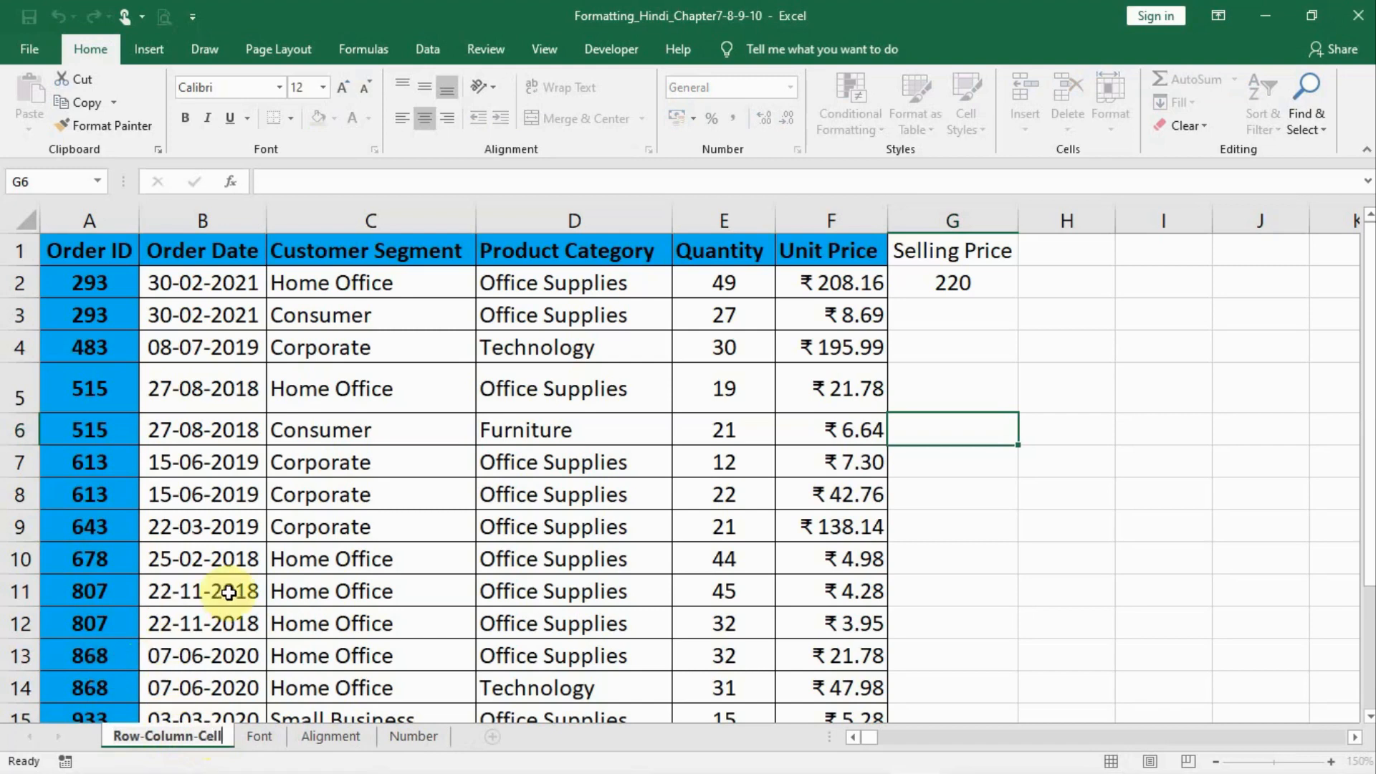
{"action": "key", "text": "Return"}
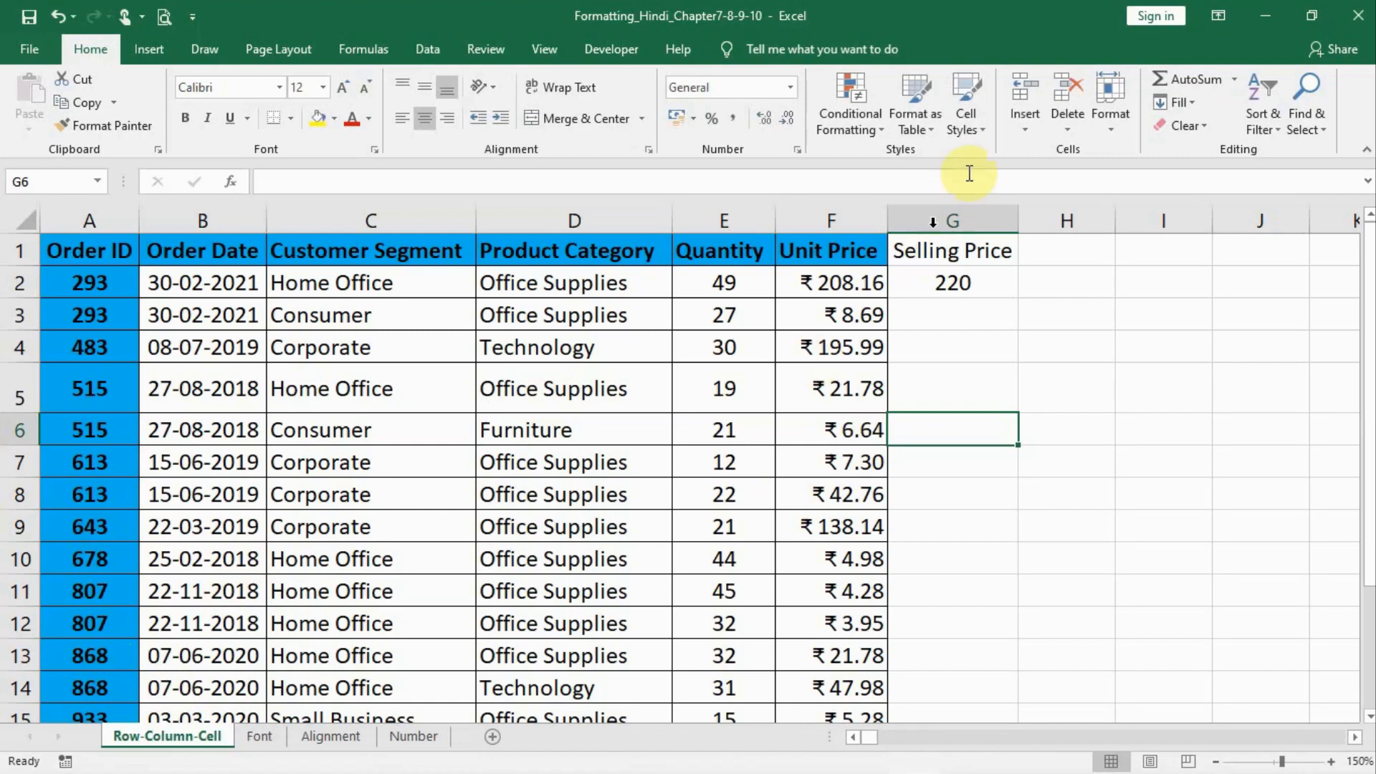
Open the current worksheet's name for editing with the Rename Sheet command and keep the name Row-Column-Cell.
{"action": "left_click", "coordinate": [1116, 129]}
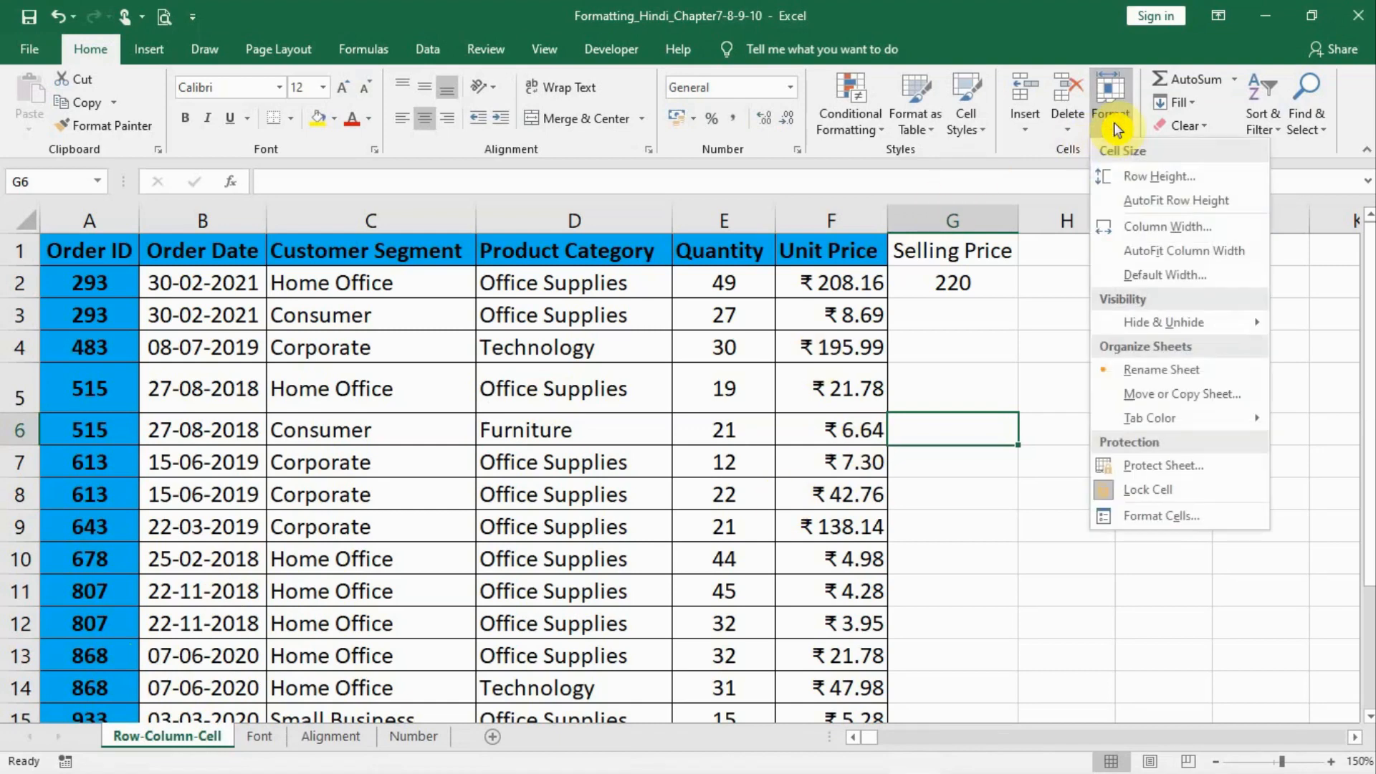
{"action": "left_click", "coordinate": [1148, 368]}
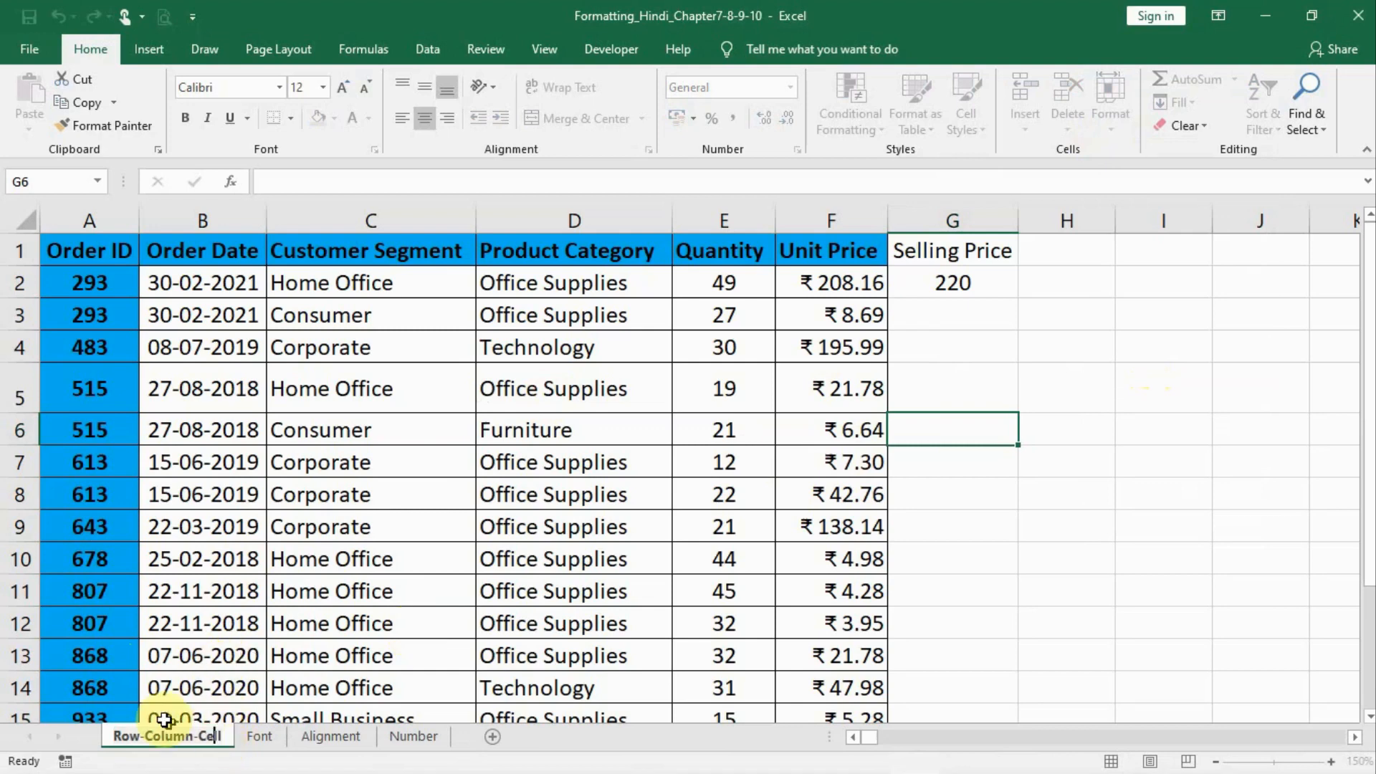
{"action": "key", "text": "Return"}
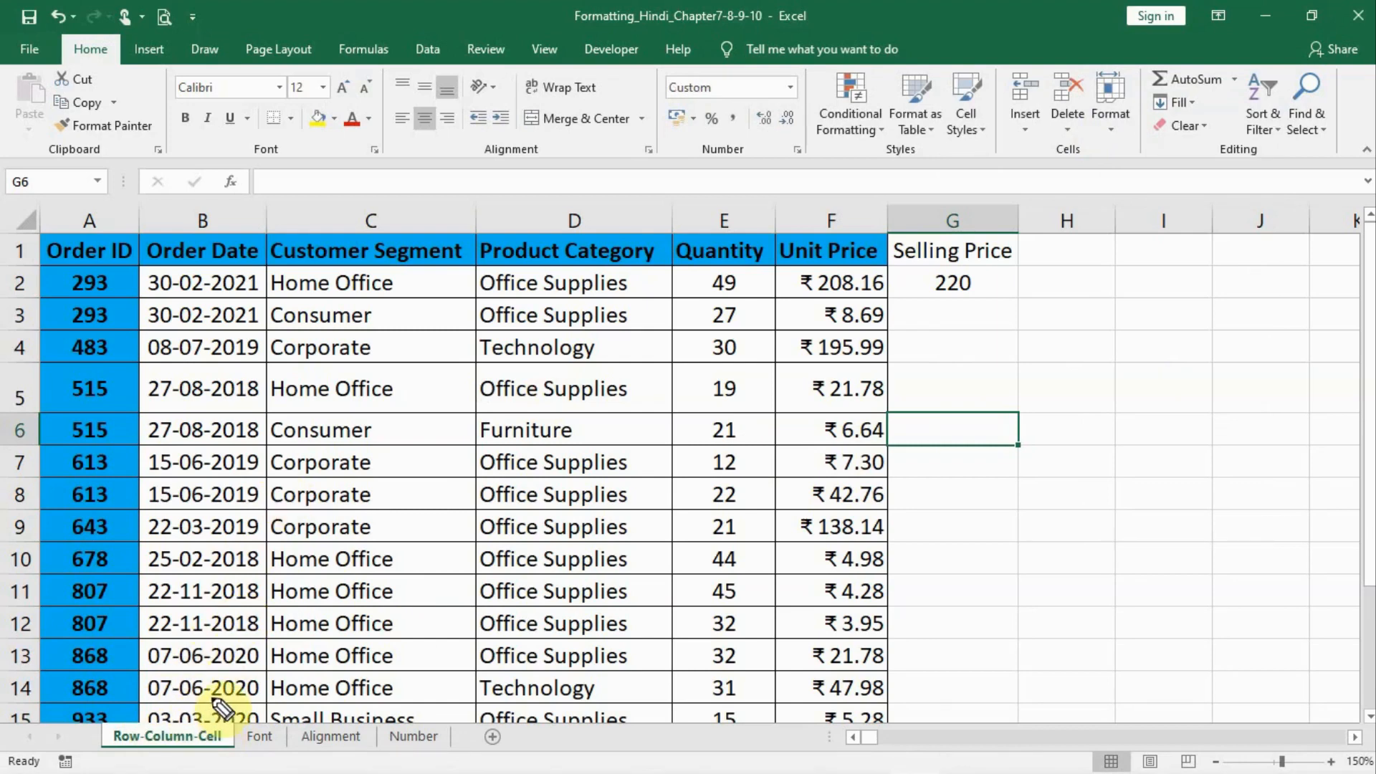
{"action": "key", "text": "ctrl+shift+3"}
{"action": "mouse_move", "coordinate": [213, 696]}
{"action": "left_mouse_down"}
{"action": "mouse_move", "coordinate": [85, 731]}
{"action": "mouse_move", "coordinate": [80, 756]}
{"action": "mouse_move", "coordinate": [260, 770]}
{"action": "mouse_move", "coordinate": [272, 734]}
{"action": "mouse_move", "coordinate": [247, 689]}
{"action": "mouse_move", "coordinate": [215, 703]}
{"action": "left_mouse_up"}
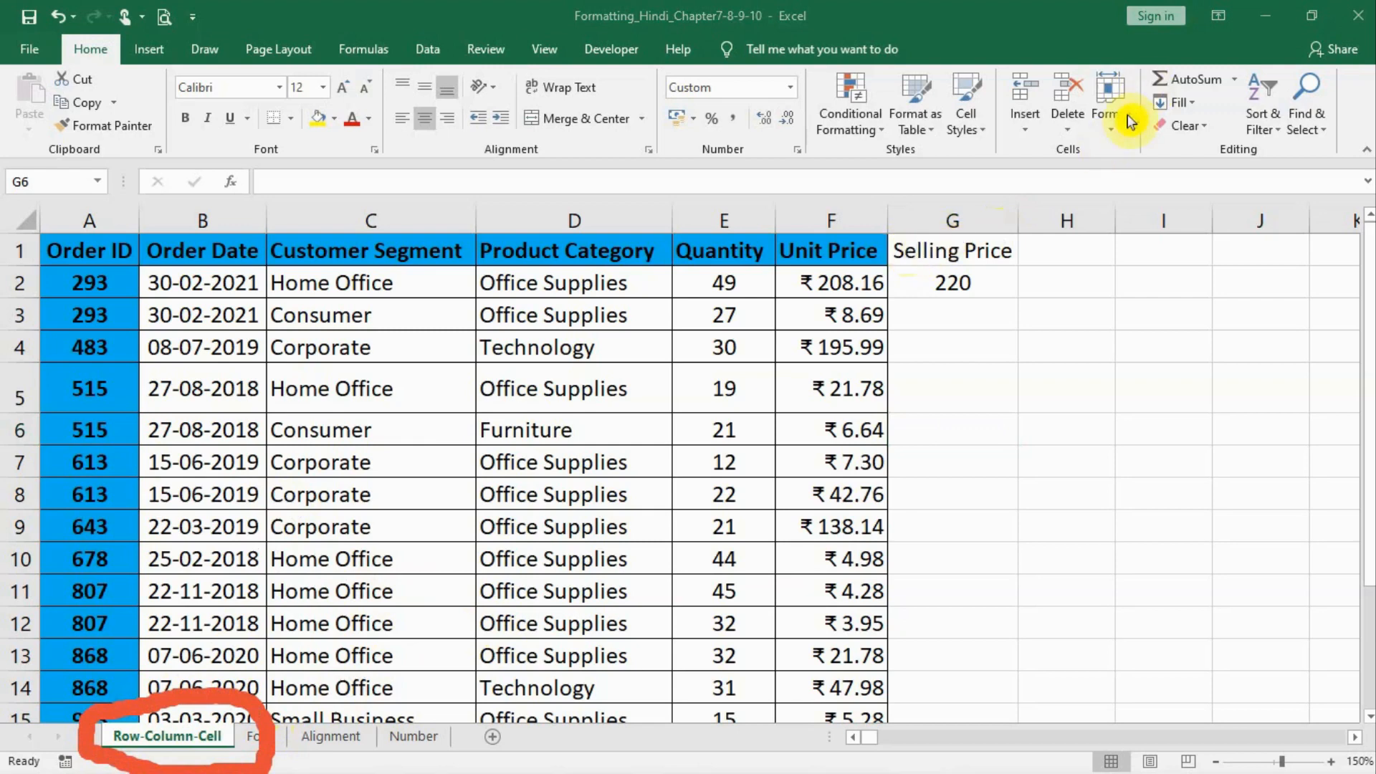
Set the tab color of the Row-Column-Cell worksheet to the standard red.
{"action": "left_click", "coordinate": [1114, 133]}
{"action": "left_click", "coordinate": [1114, 136]}
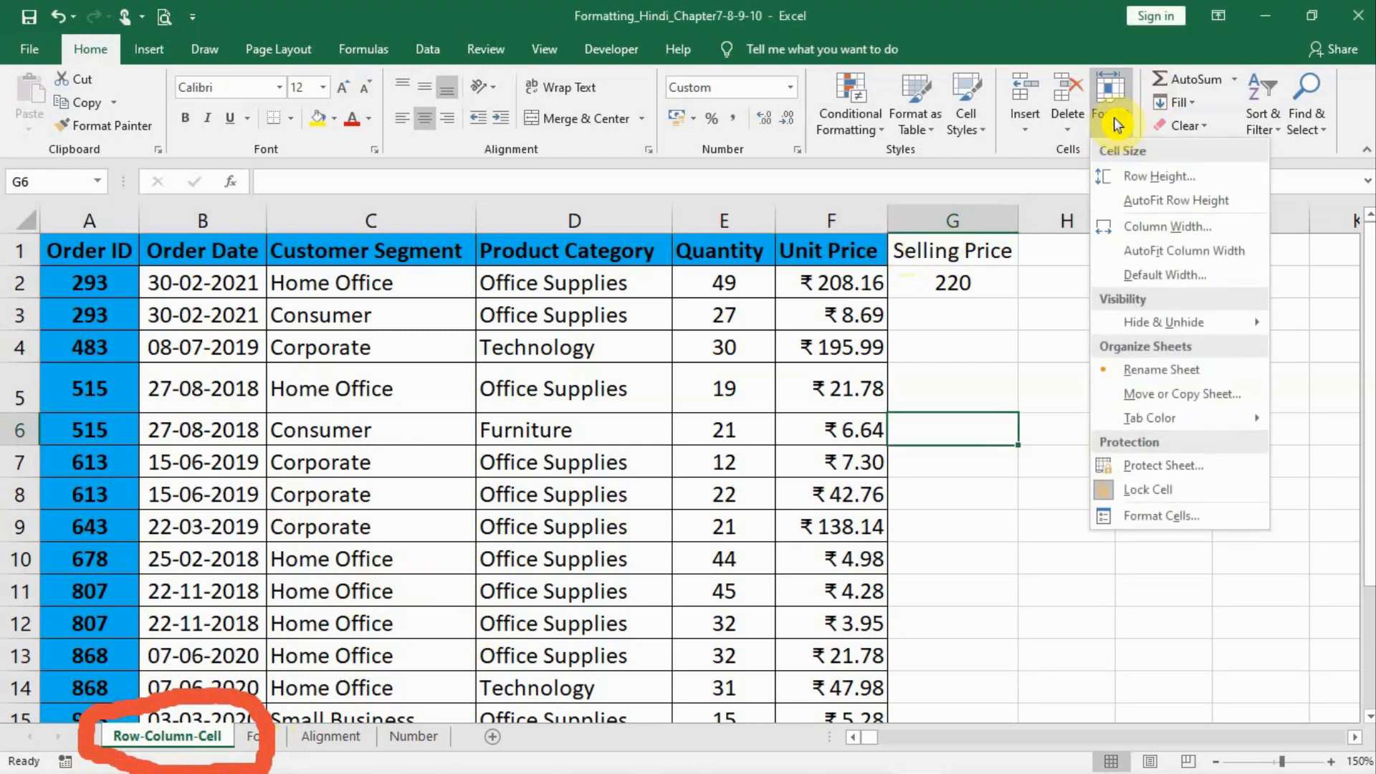
{"action": "mouse_move", "coordinate": [1189, 422]}
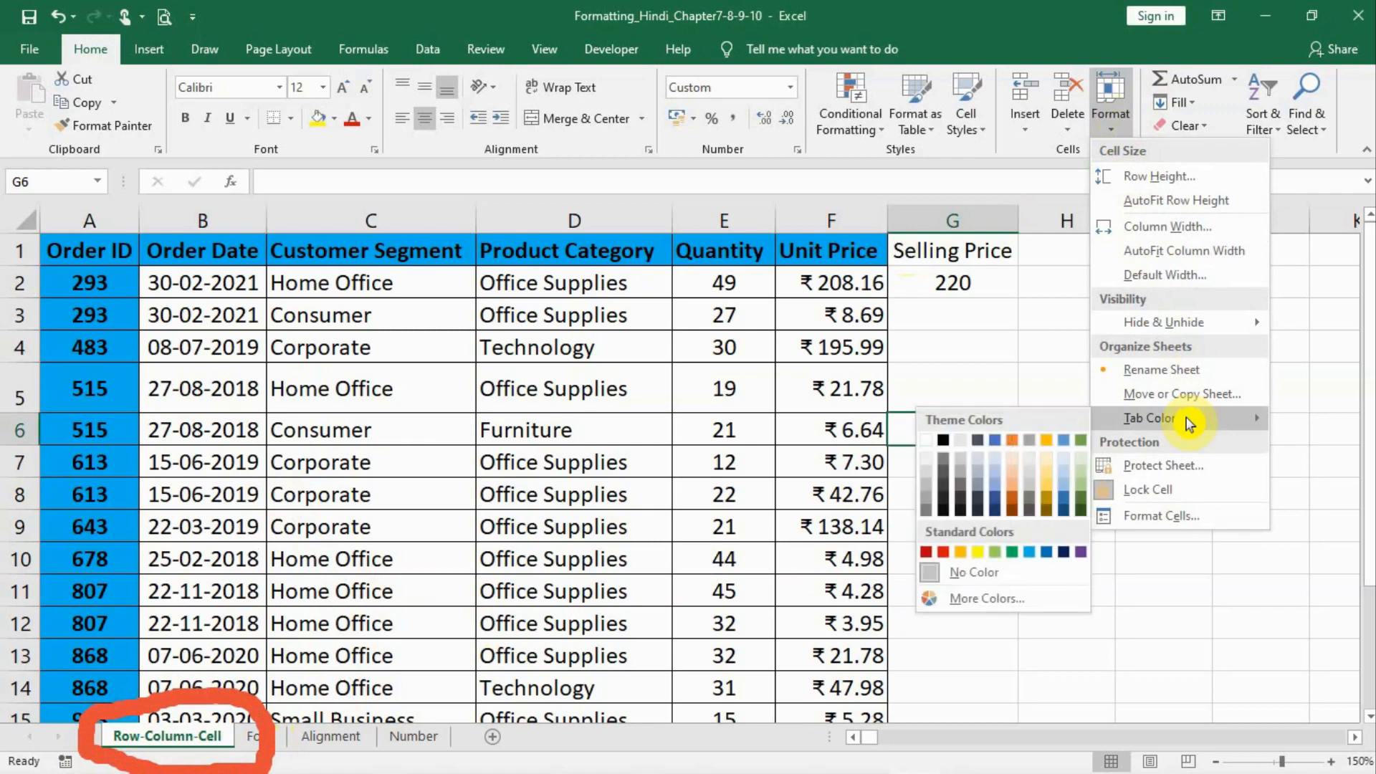
{"action": "left_click", "coordinate": [946, 552]}
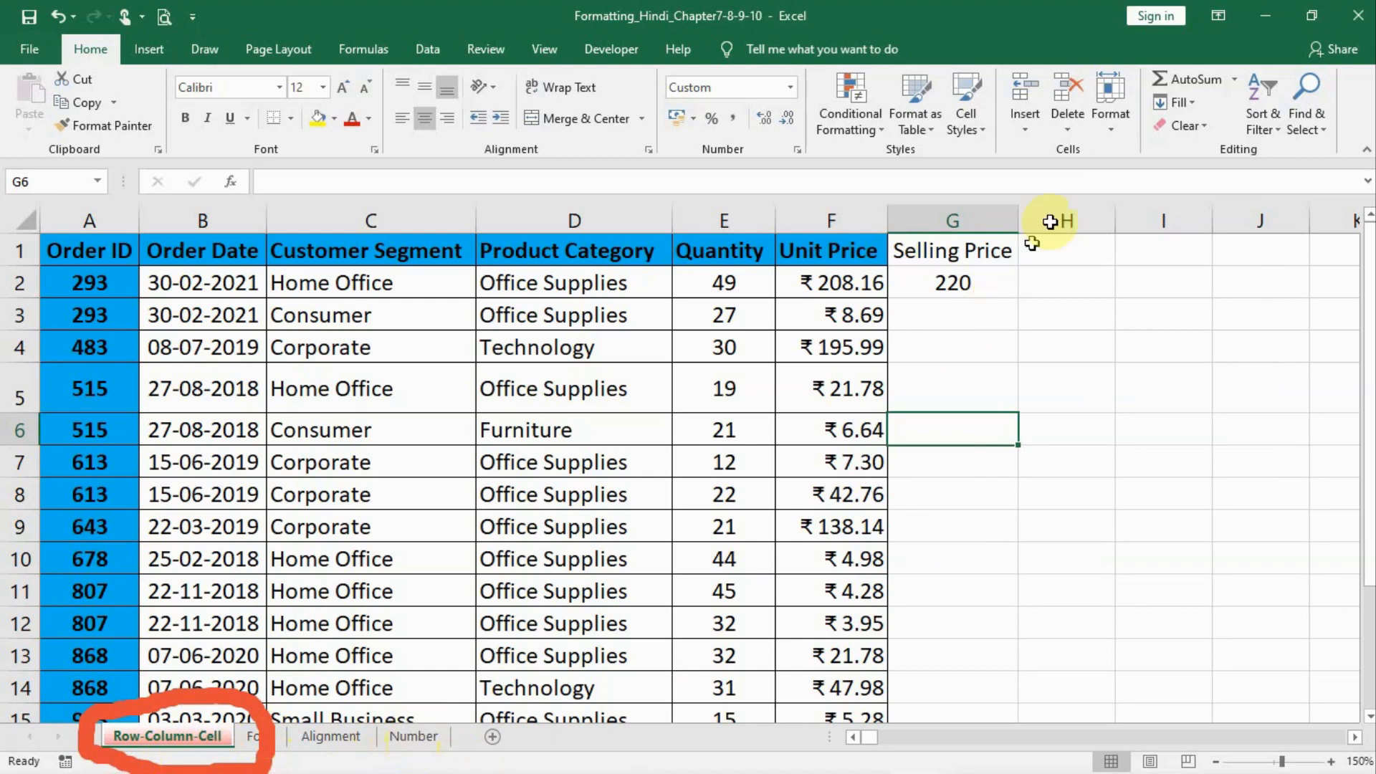
{"action": "left_click", "coordinate": [1114, 137]}
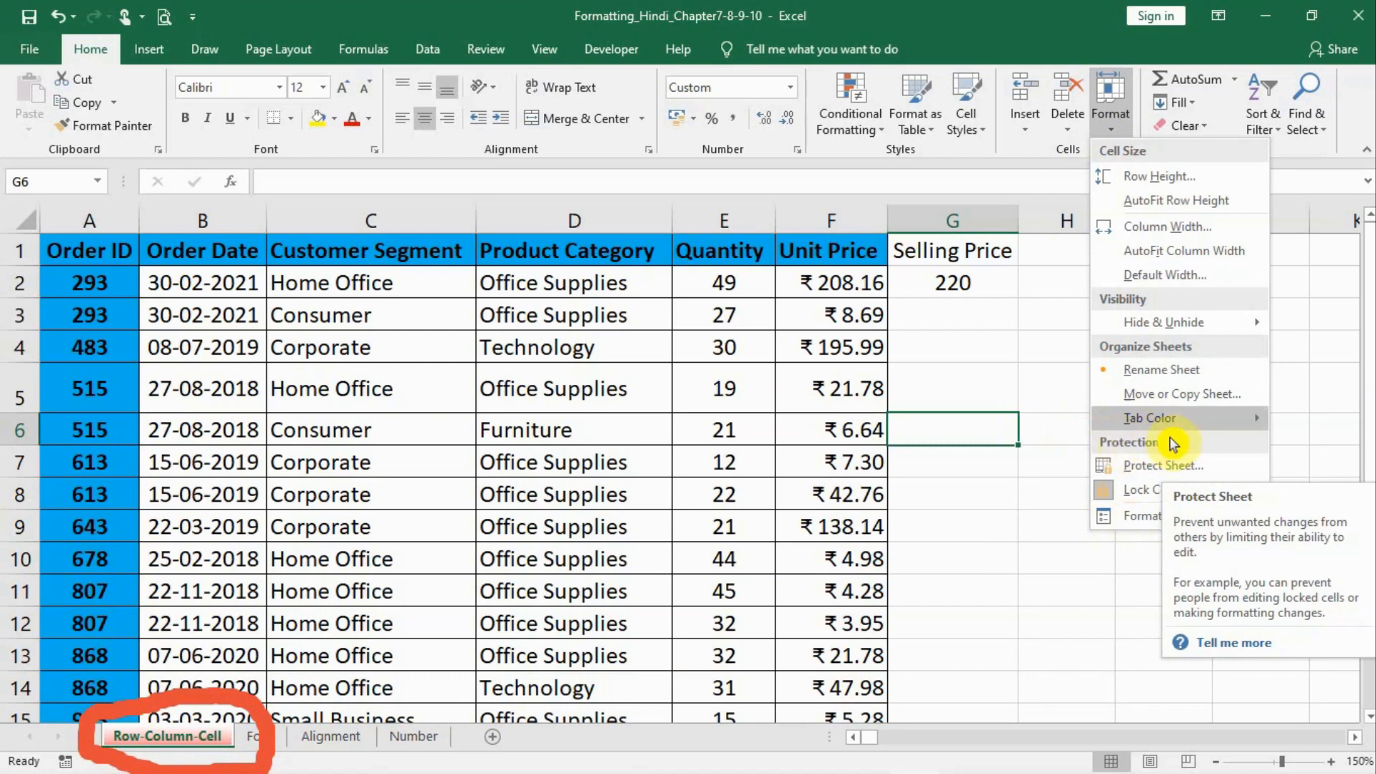
{"action": "left_click", "coordinate": [916, 498]}
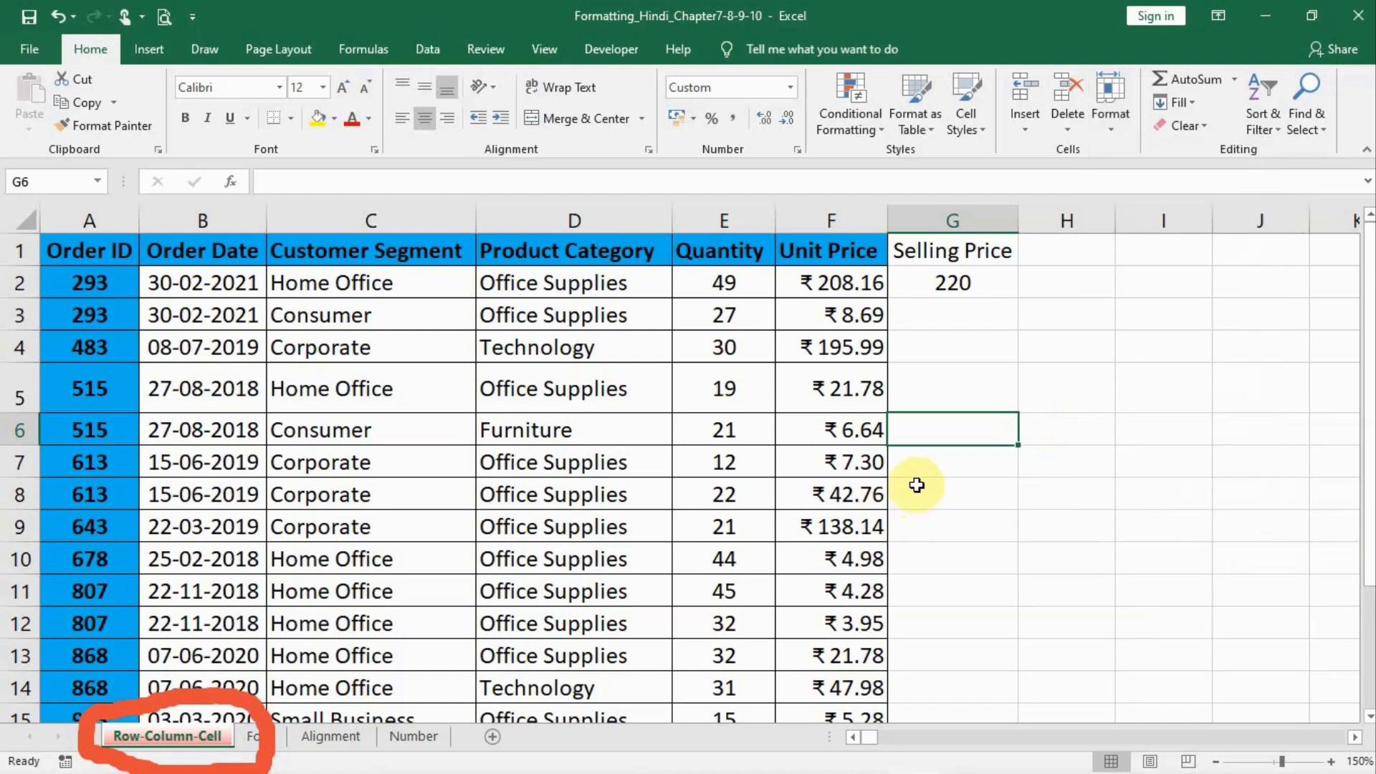